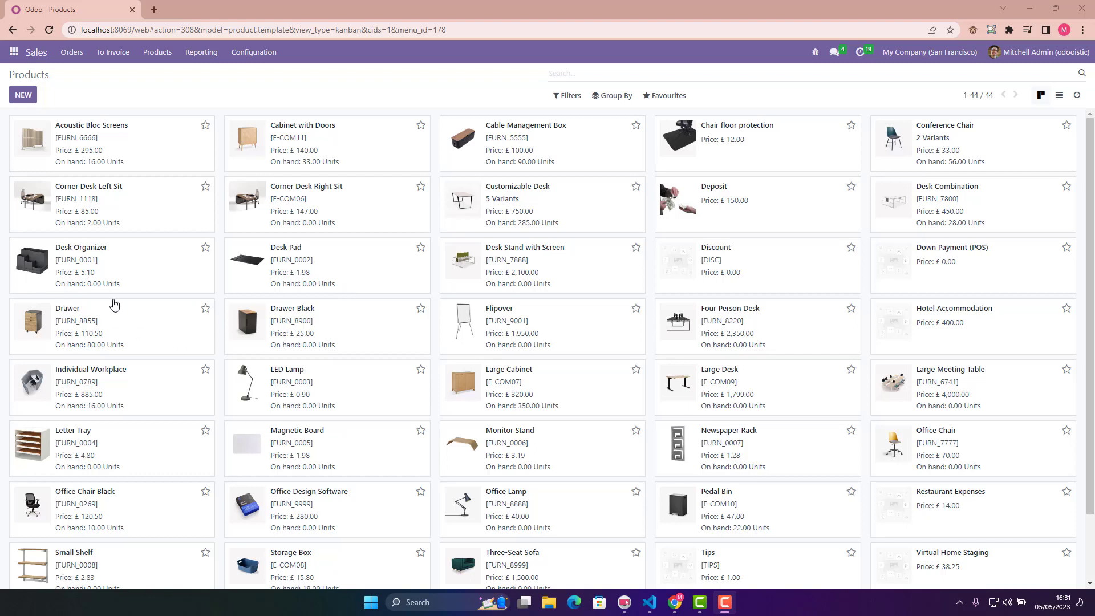
pyautogui.scroll(-1, 195, 286)
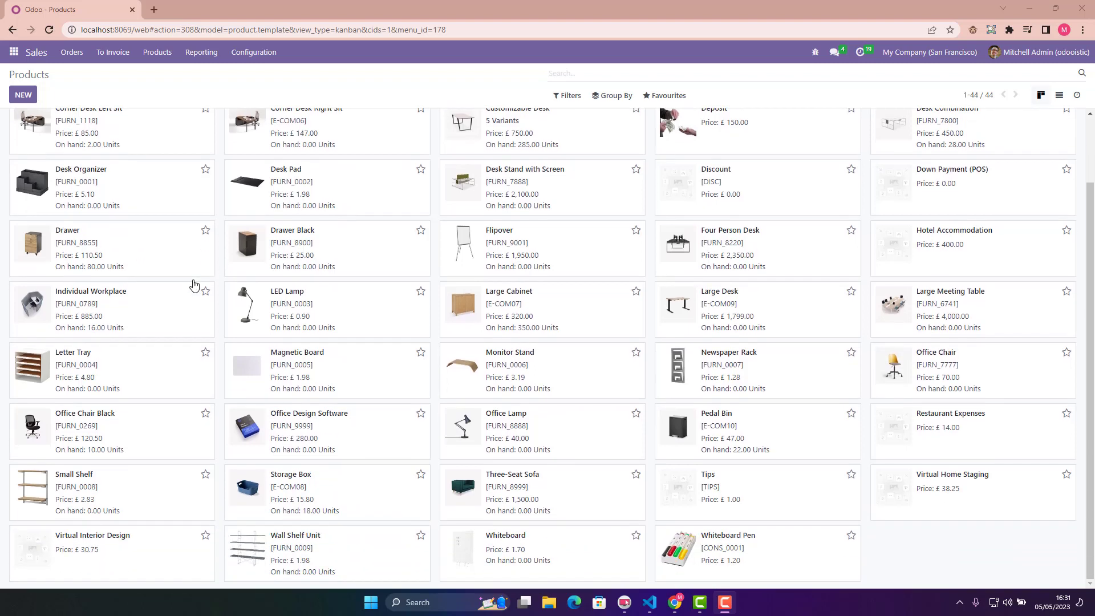
pyautogui.scroll(1, 195, 286)
# Open Odoo's Apps module list from the apps grid menu.
pyautogui.click(14, 52)
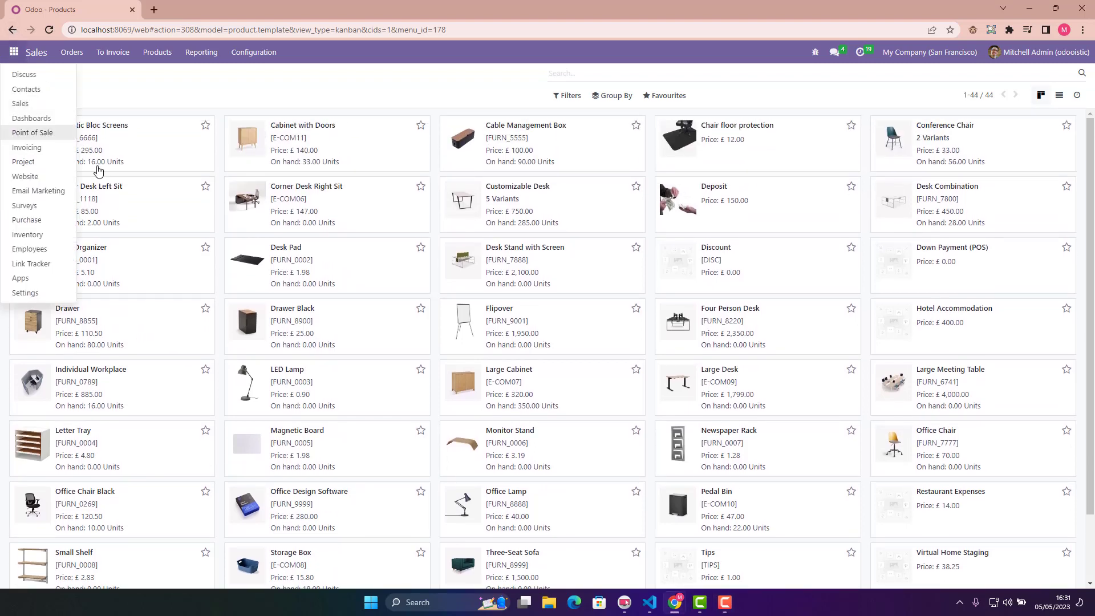
pyautogui.click(20, 278)
pyautogui.scroll(-1, 369, 374)
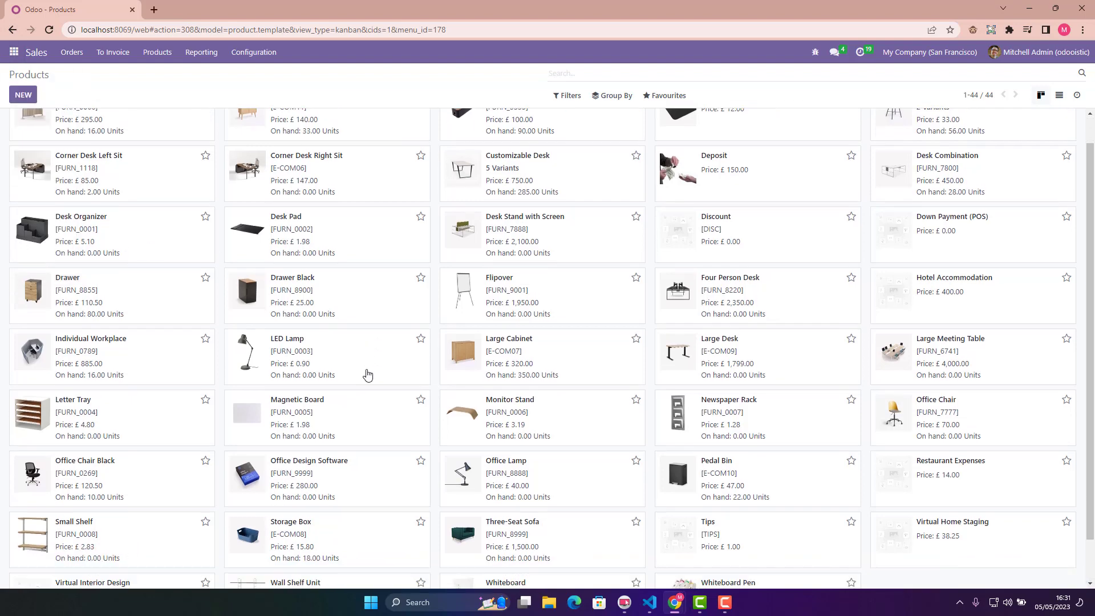
pyautogui.scroll(-1, 368, 374)
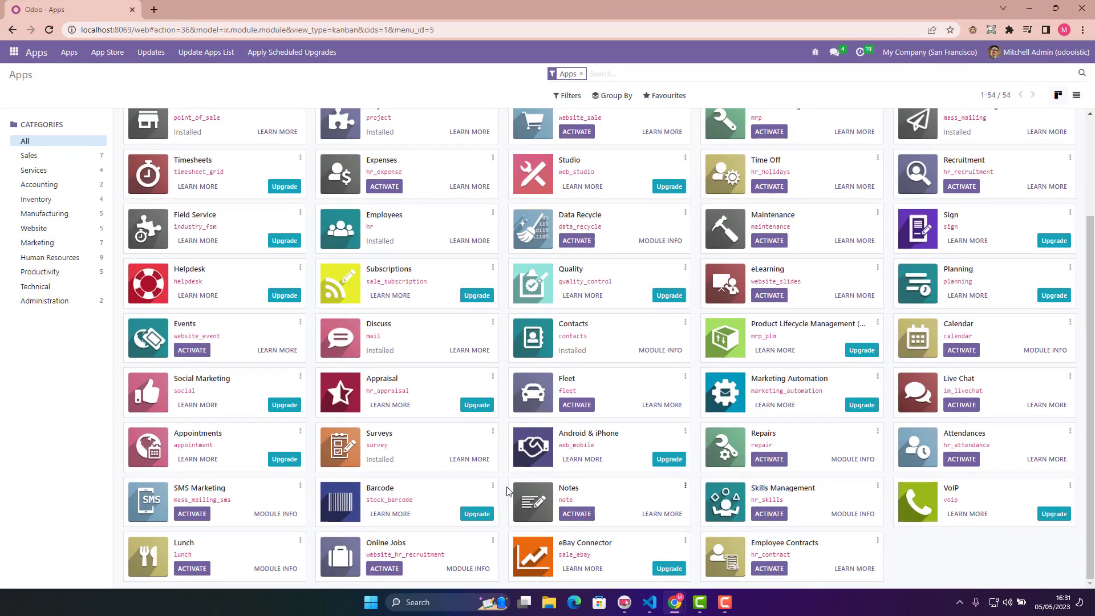
# Open Odoo's General Settings page from the apps grid menu.
pyautogui.click(12, 52)
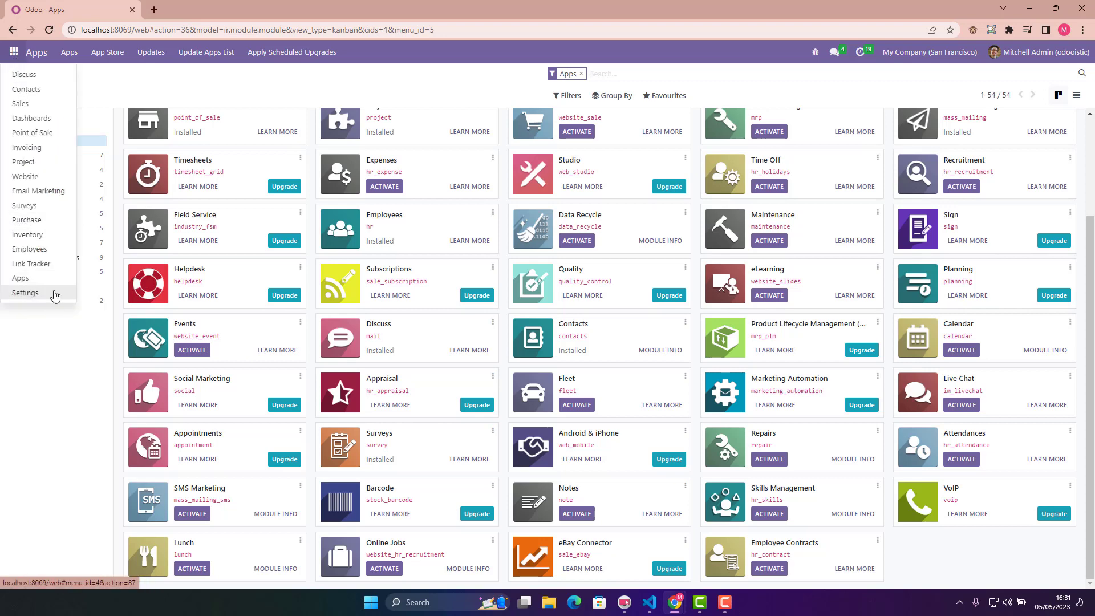
pyautogui.click(25, 293)
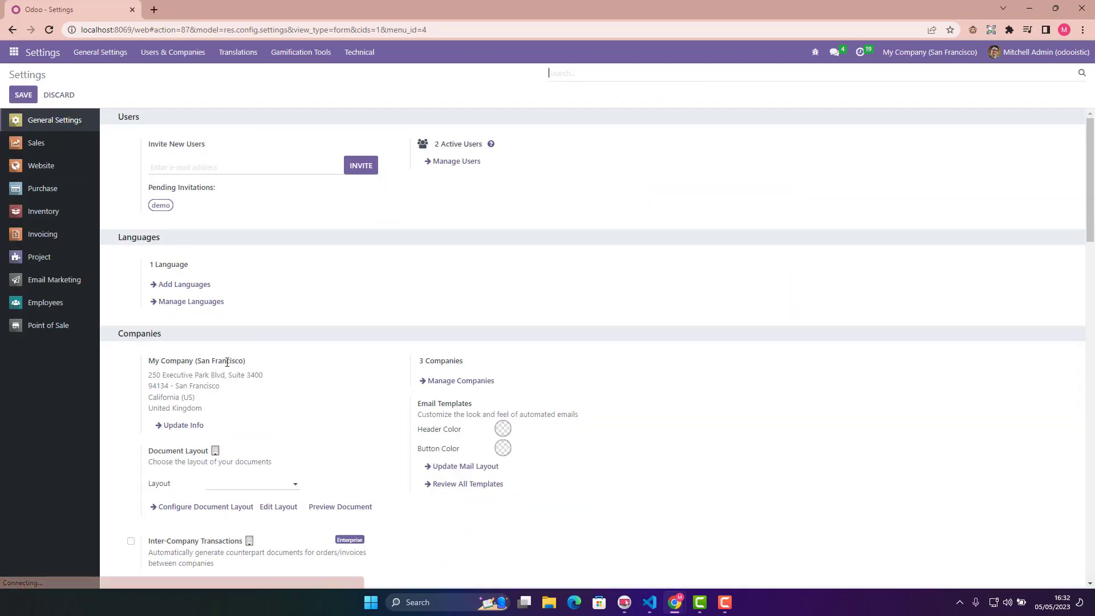
pyautogui.scroll(-10, 227, 364)
pyautogui.scroll(-5, 227, 364)
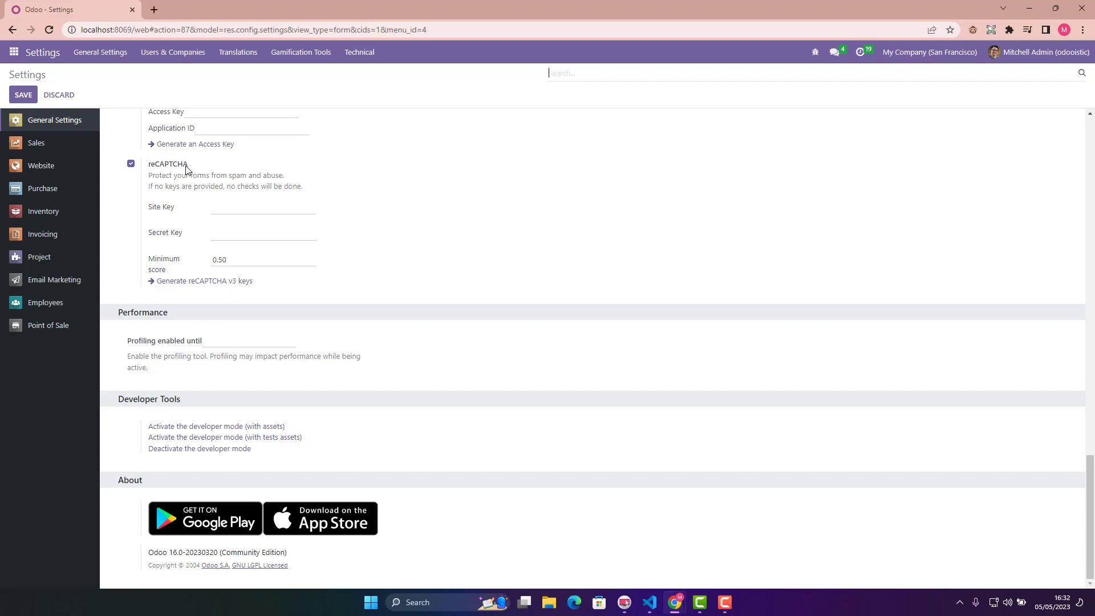
pyautogui.scroll(8, 186, 171)
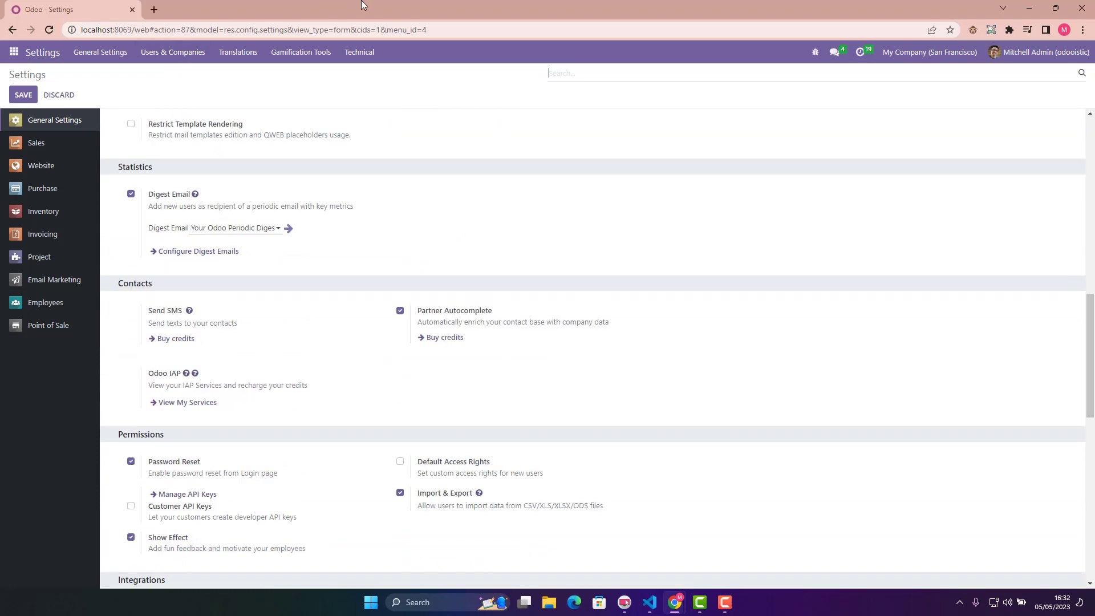
pyautogui.moveTo(674, 603)
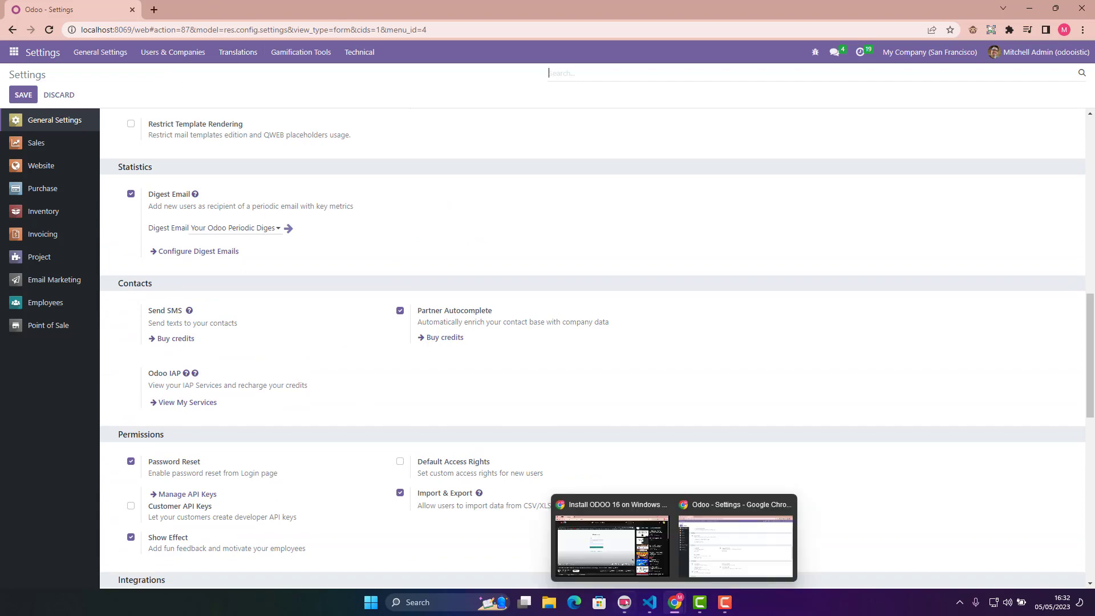
# In the editor, create an empty product_data.xml in the module's data folder.
pyautogui.click(650, 603)
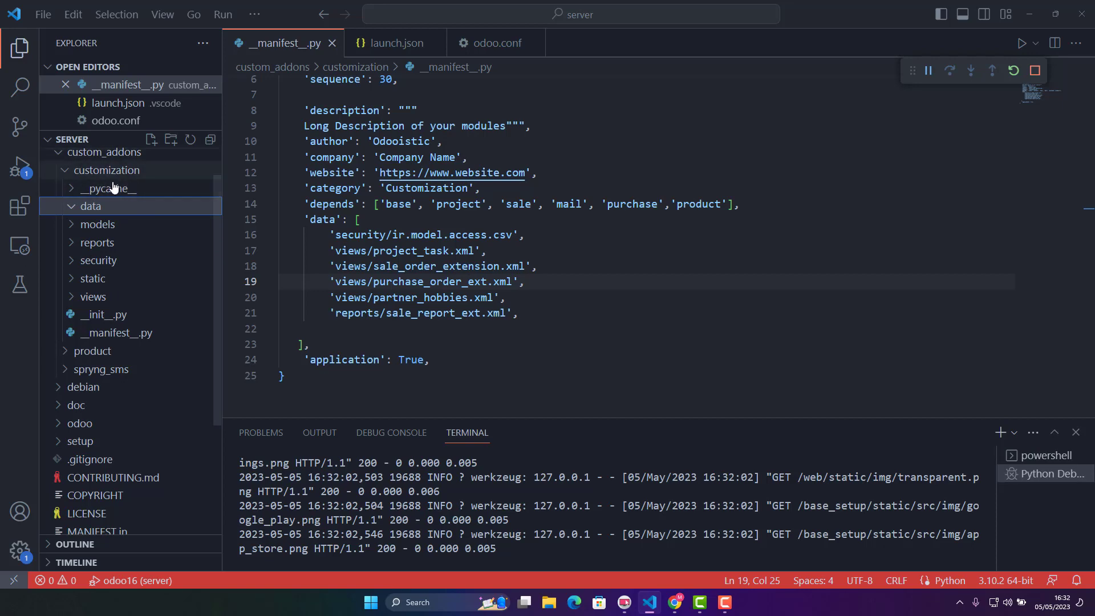
pyautogui.click(93, 209)
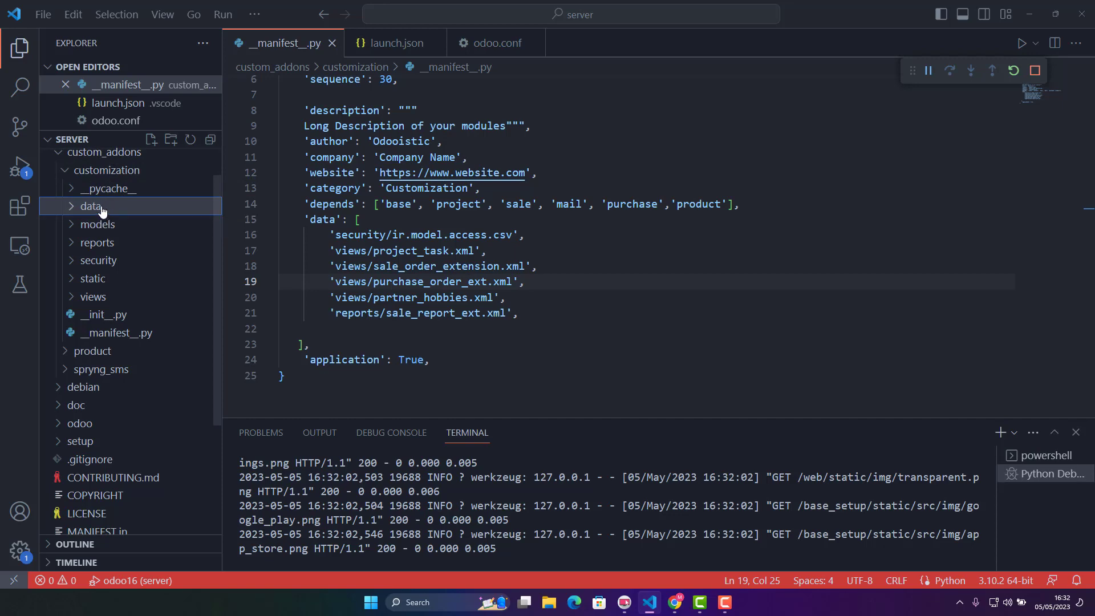
pyautogui.rightClick(104, 209)
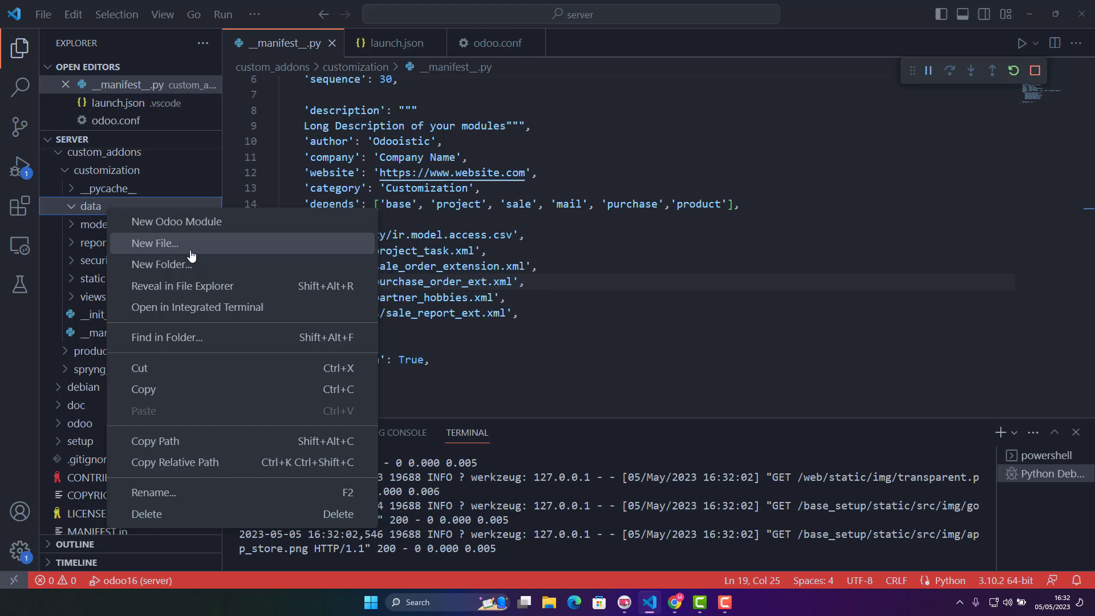
pyautogui.click(186, 249)
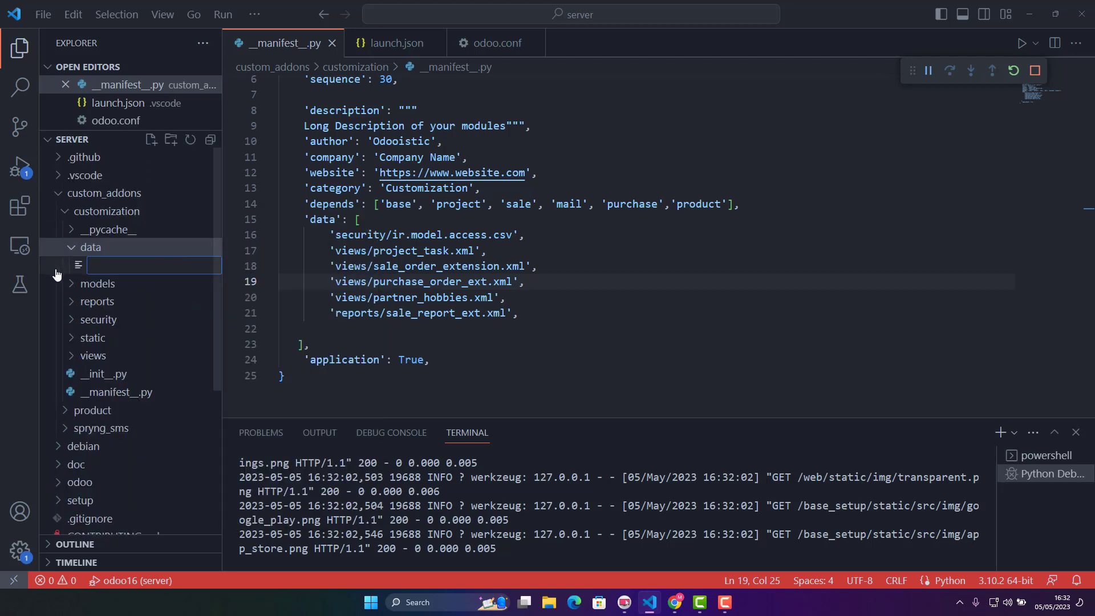
pyautogui.write('product')
pyautogui.write('_data.')
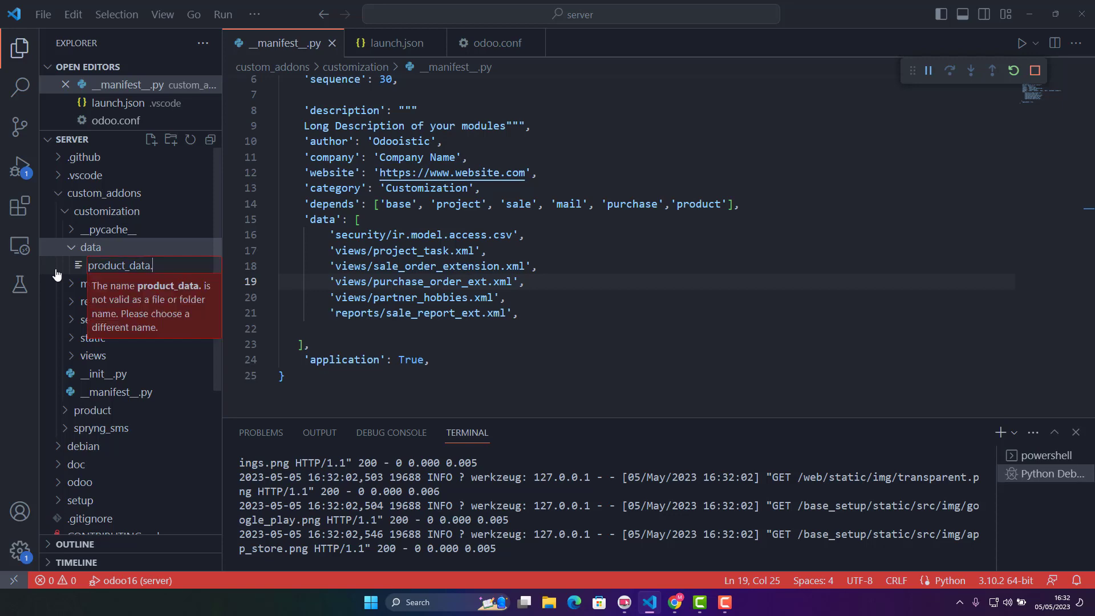
pyautogui.write('xml')
pyautogui.press('Return')
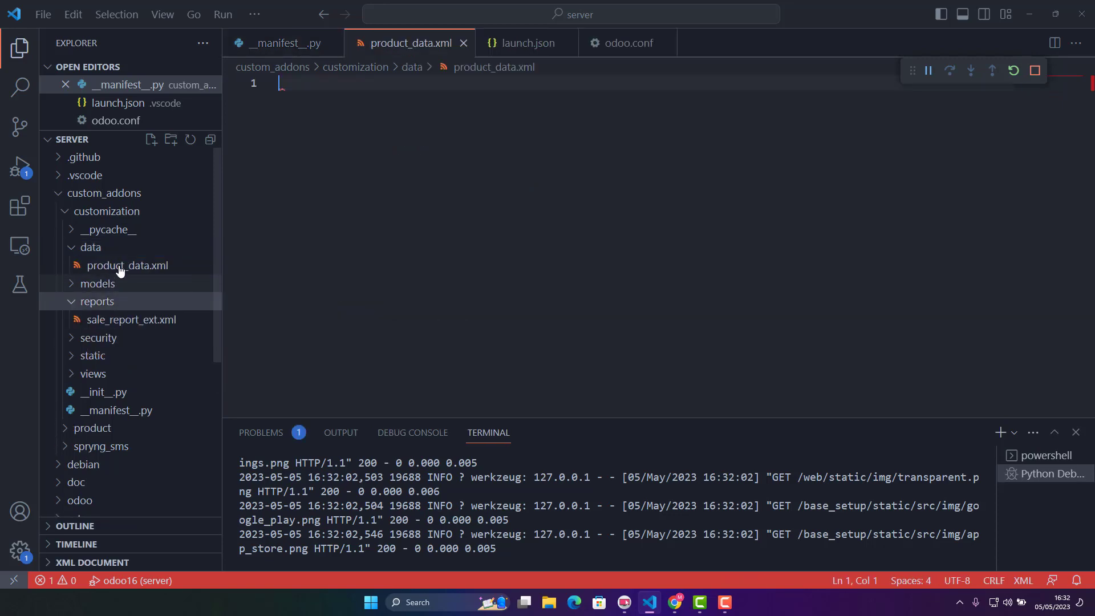
# Add 'data/product_data.xml' as the first manifest data entry, then reopen product_data.xml.
pyautogui.click(113, 285)
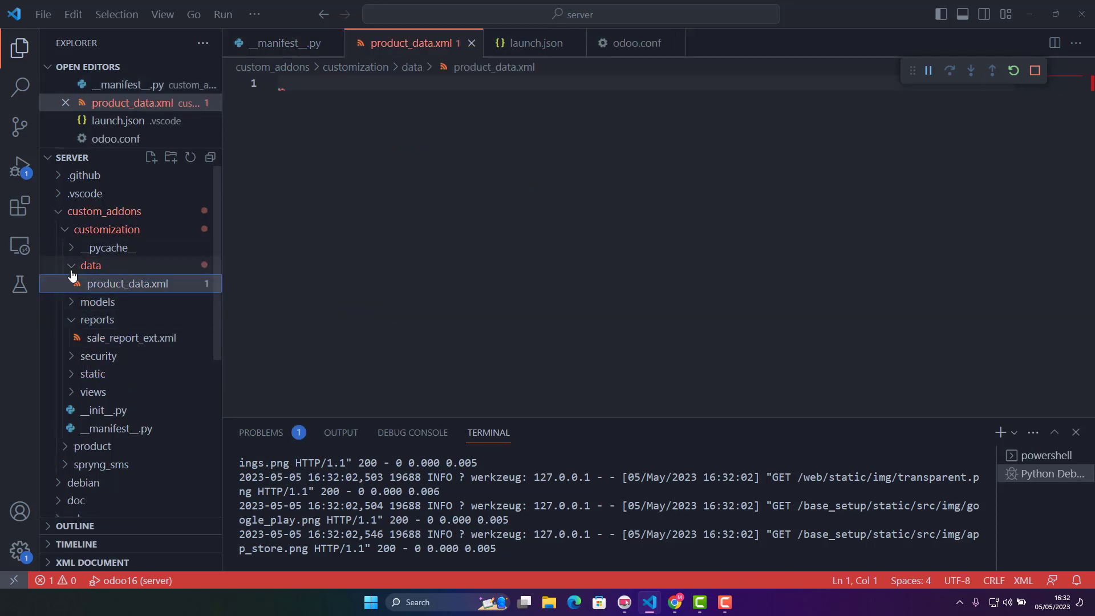
pyautogui.scroll(-2, 56, 291)
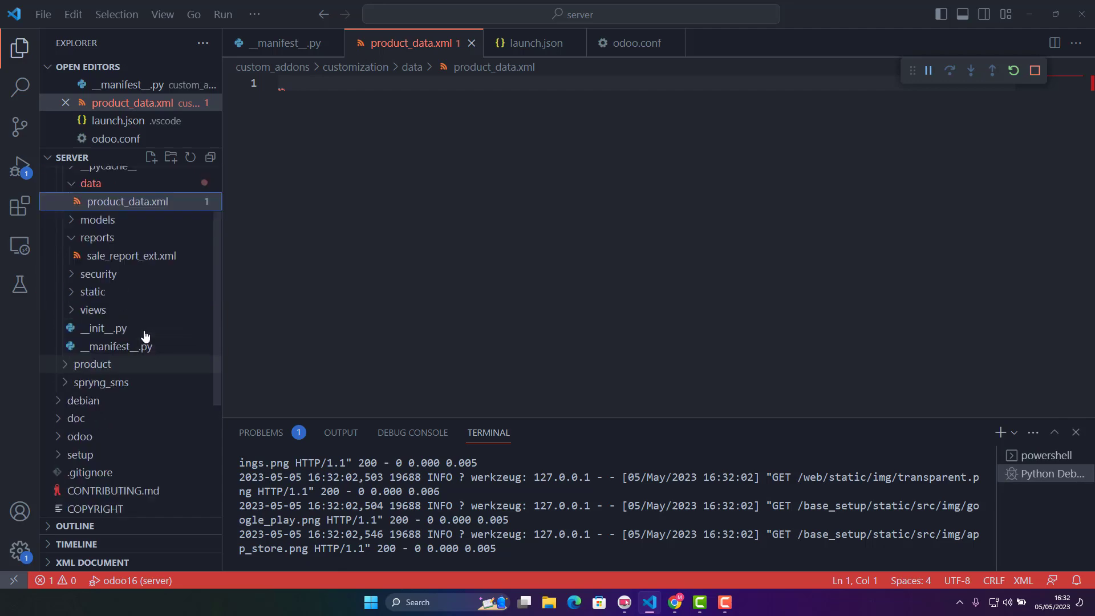
pyautogui.scroll(2, 56, 291)
pyautogui.click(119, 428)
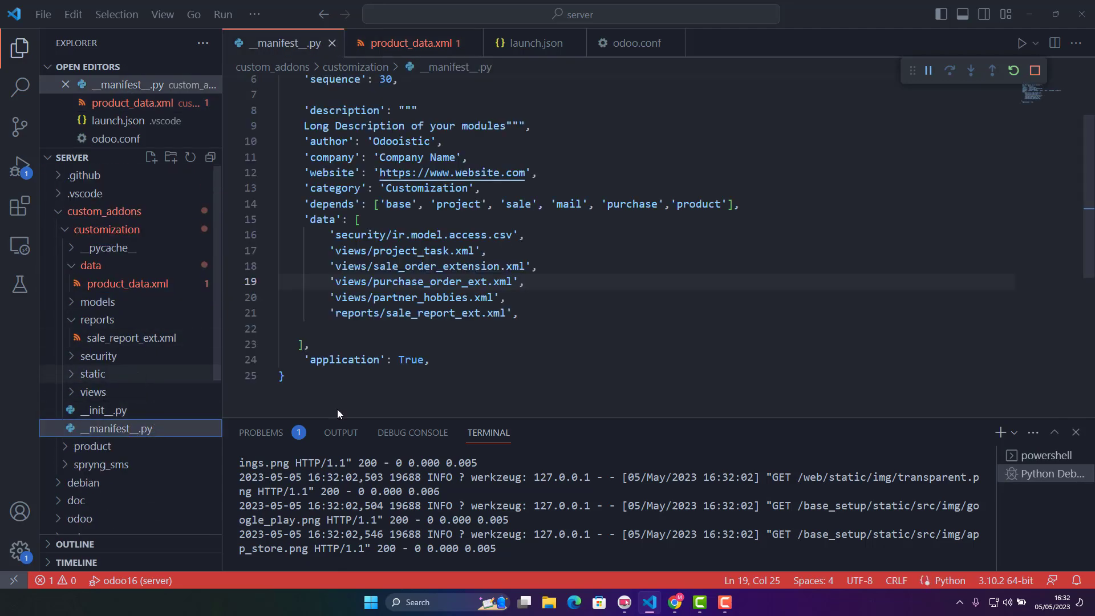
pyautogui.click(361, 219)
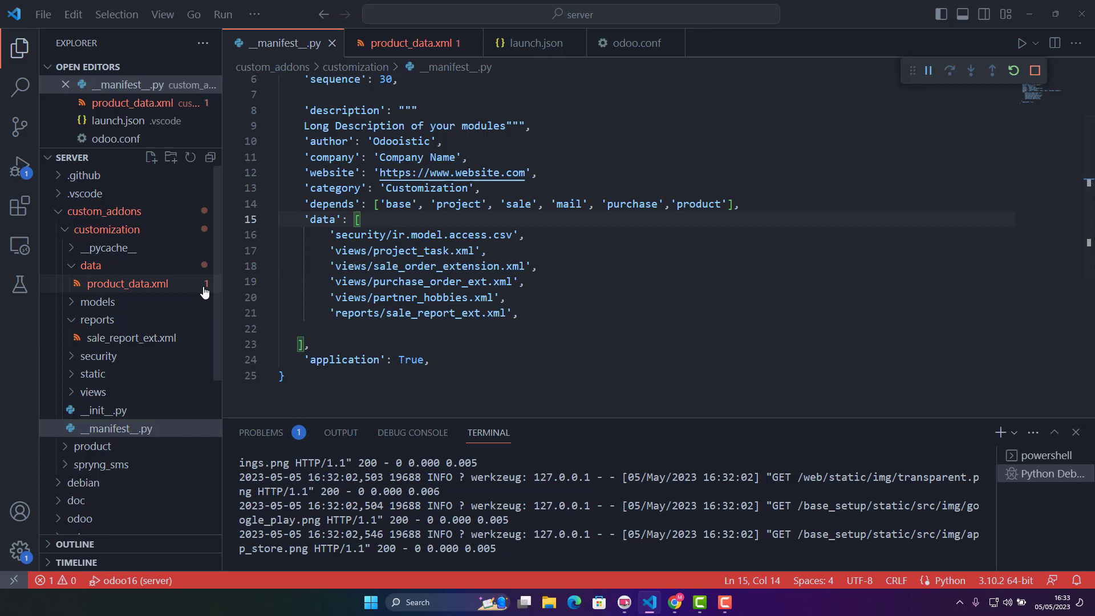
pyautogui.press('Return')
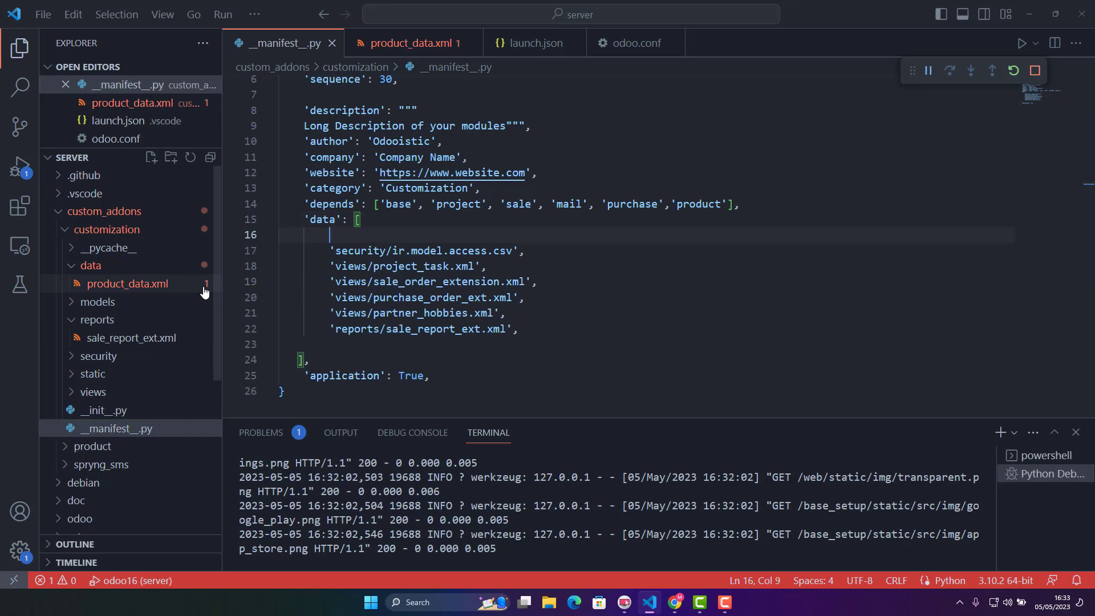
pyautogui.write("'")
pyautogui.write('data')
pyautogui.write('/')
pyautogui.write('product')
pyautogui.write('_data.x')
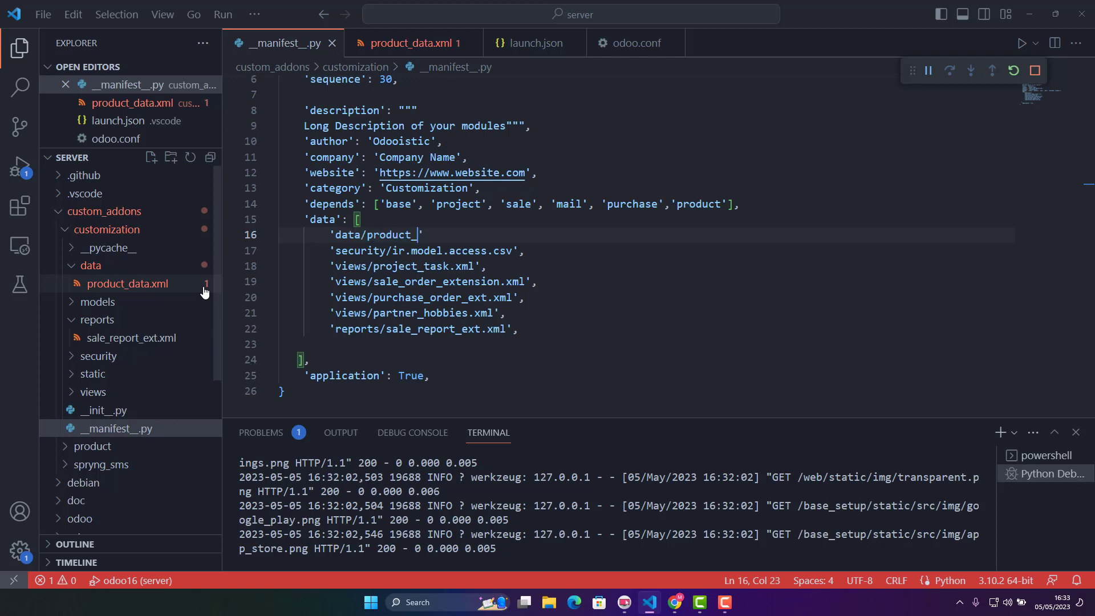
pyautogui.write("ml'")
pyautogui.write(',')
pyautogui.click(127, 283)
# Write the version 1.0 utf-8 XML declaration and start the root tag, fixing its misspelling.
pyautogui.click(294, 105)
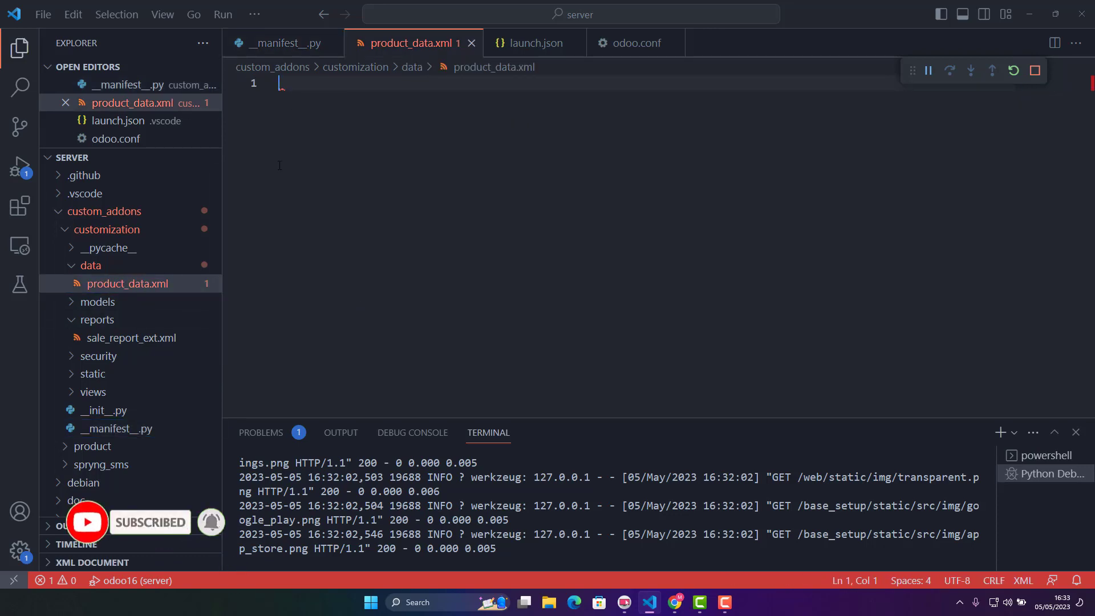
pyautogui.write('<')
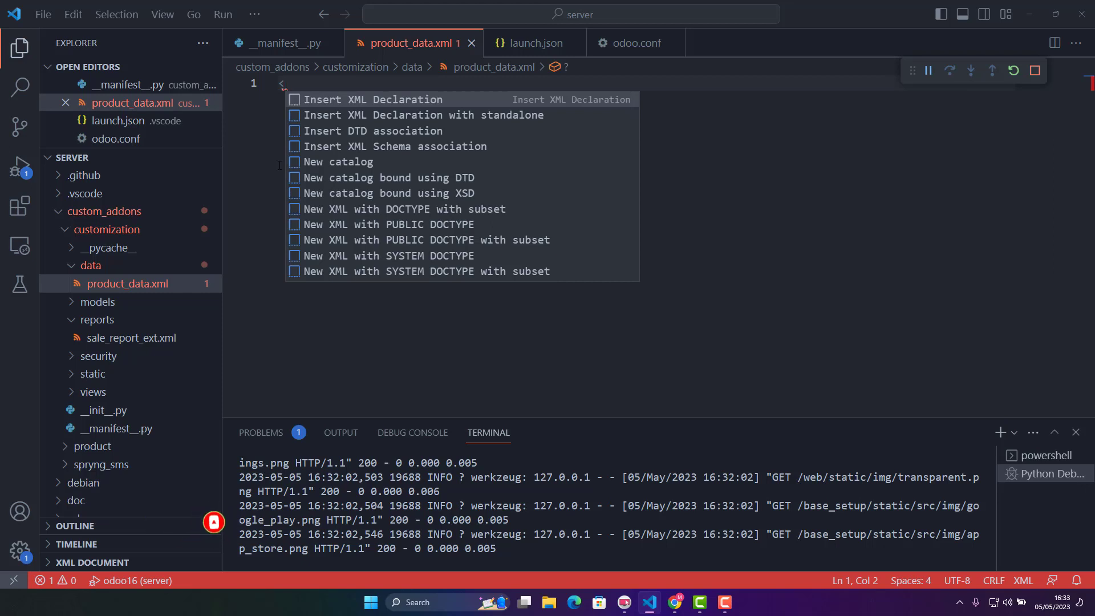
pyautogui.write('?')
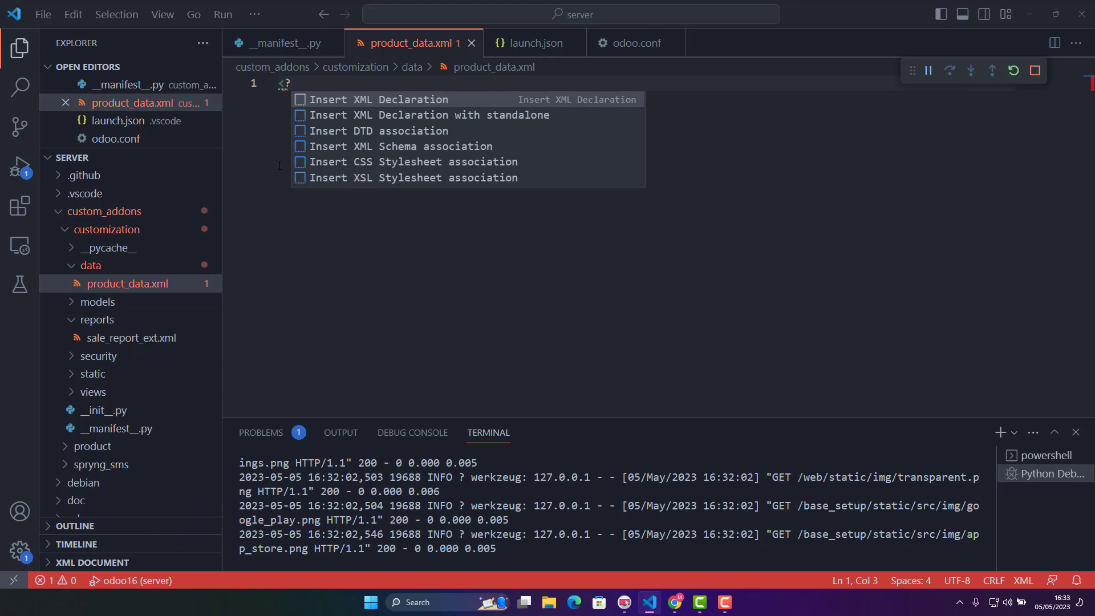
pyautogui.write('xml')
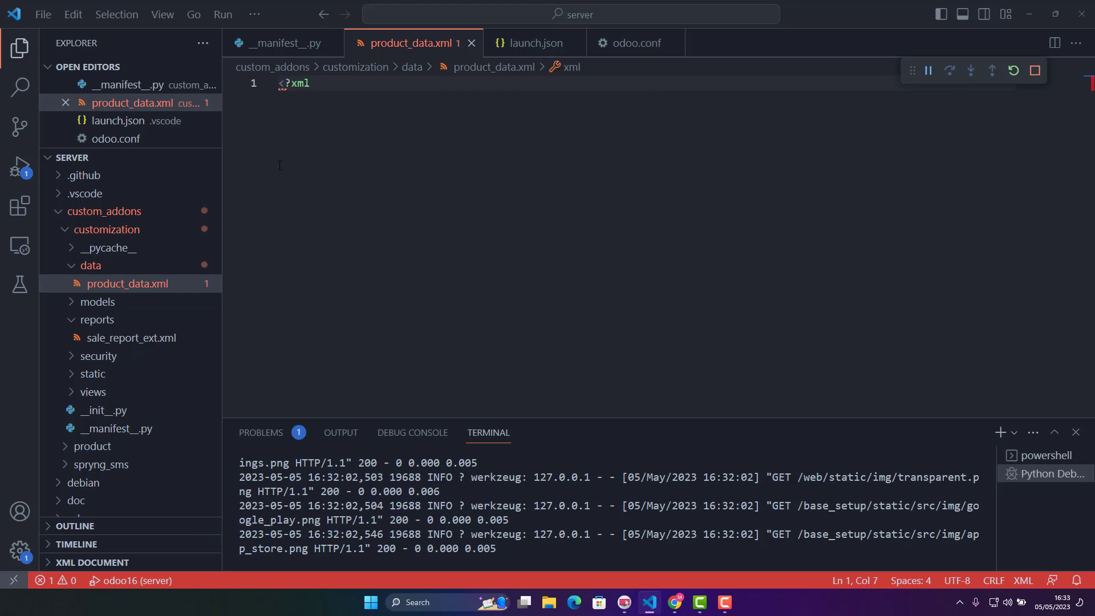
pyautogui.write(' version')
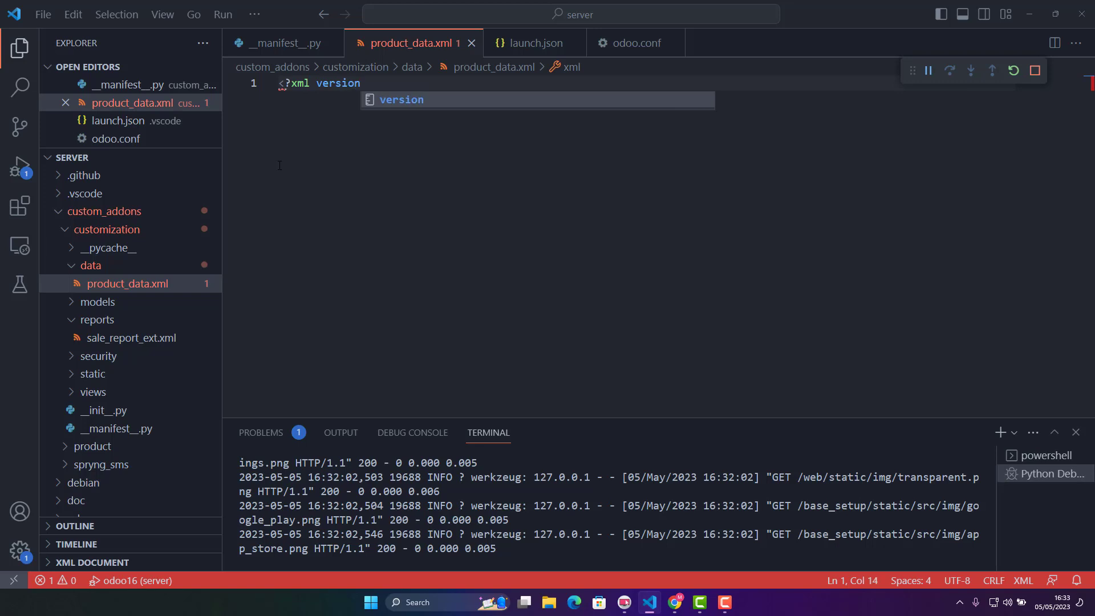
pyautogui.write('="1.')
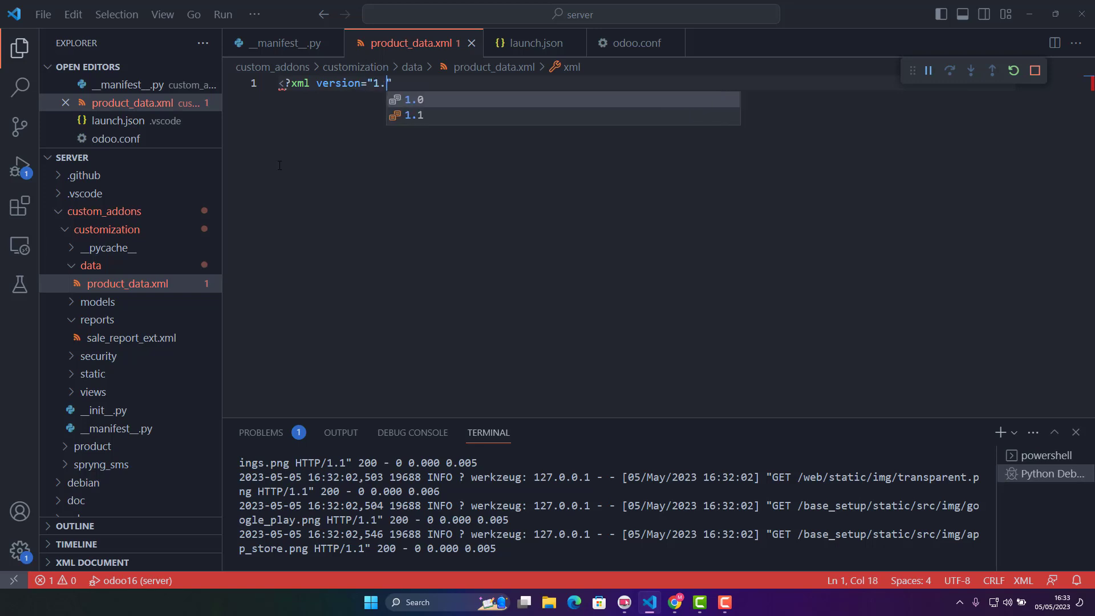
pyautogui.write('0')
pyautogui.press('Right')
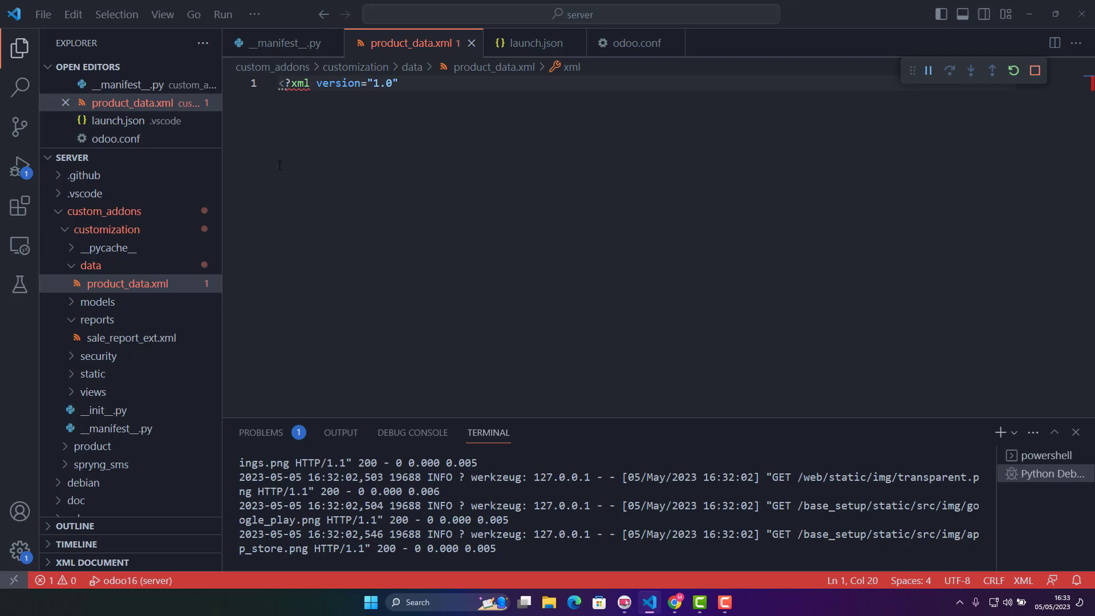
pyautogui.write('enco')
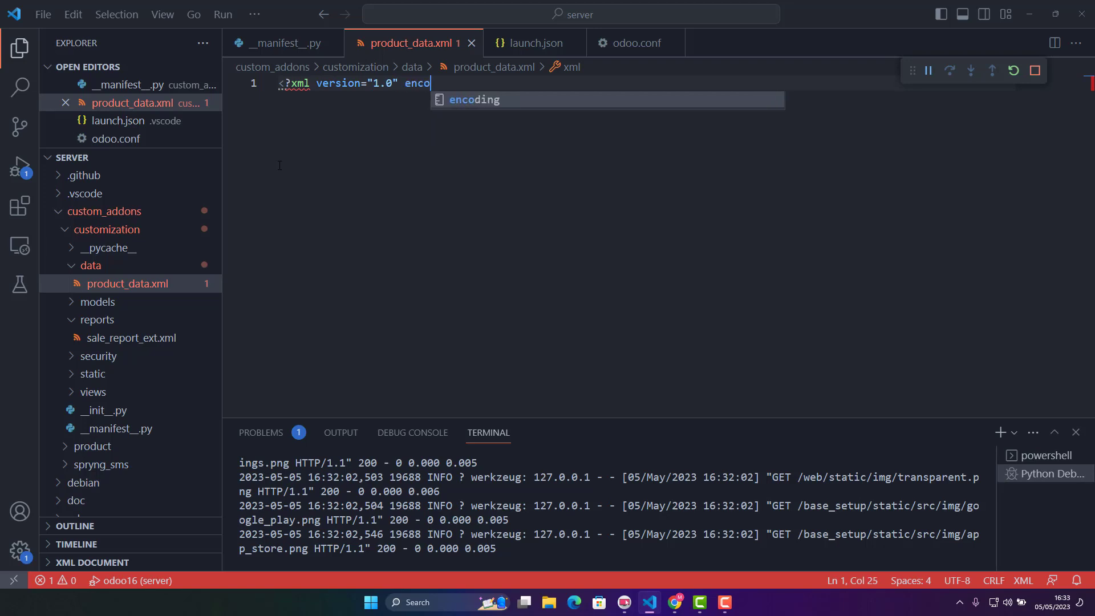
pyautogui.write('ding=')
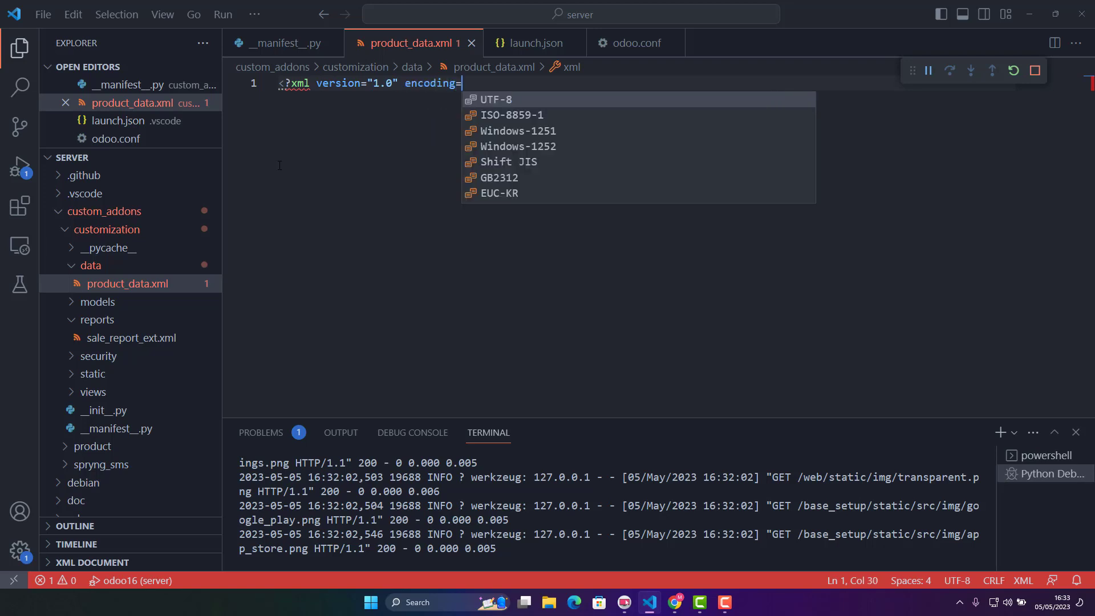
pyautogui.write('"')
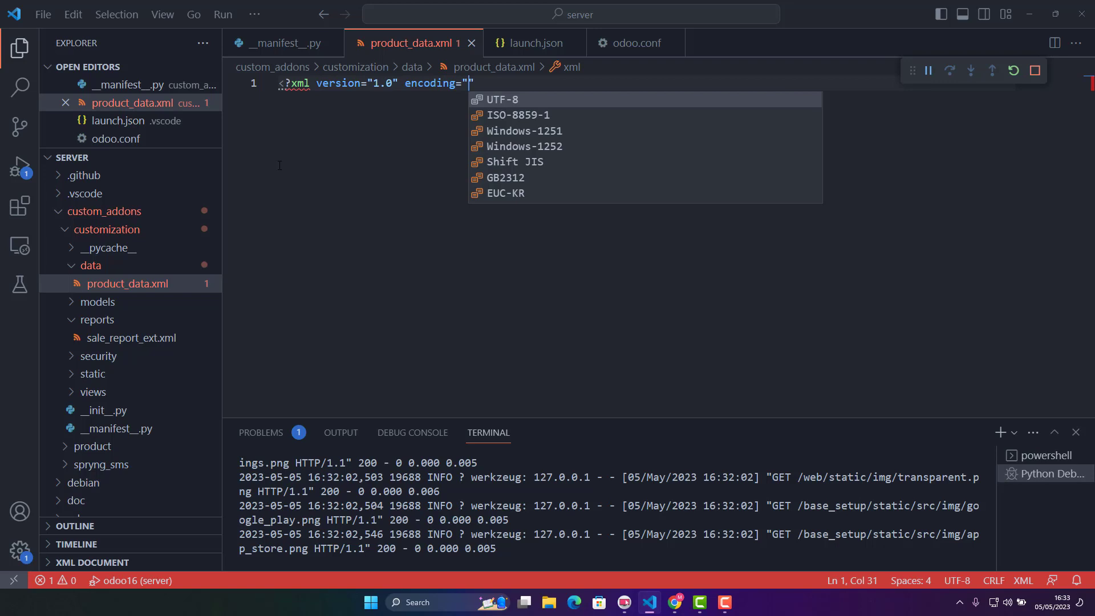
pyautogui.write('UTF')
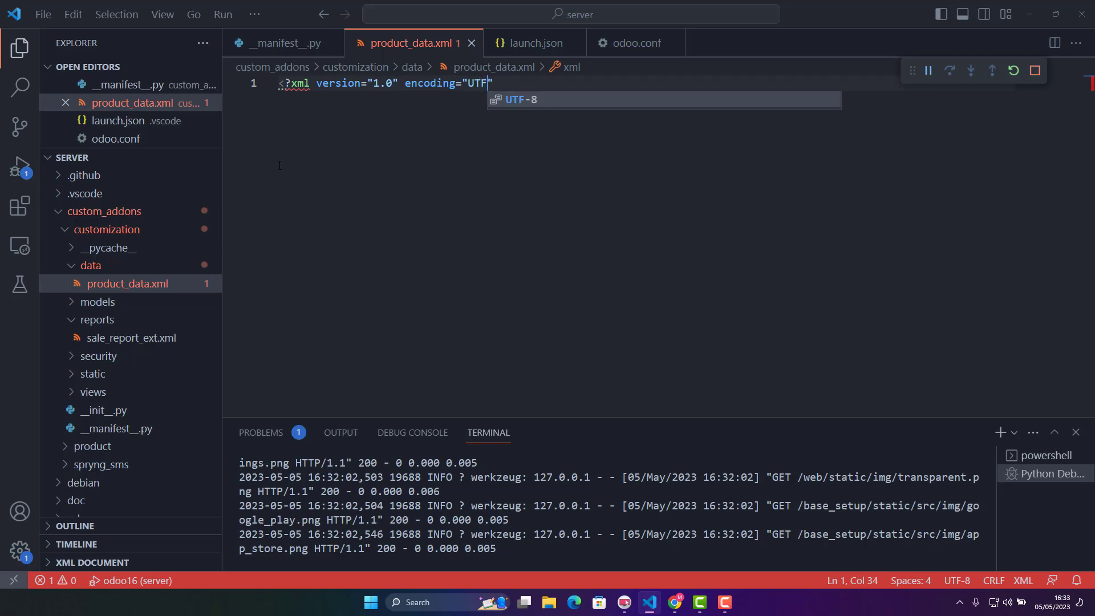
pyautogui.write('-8"')
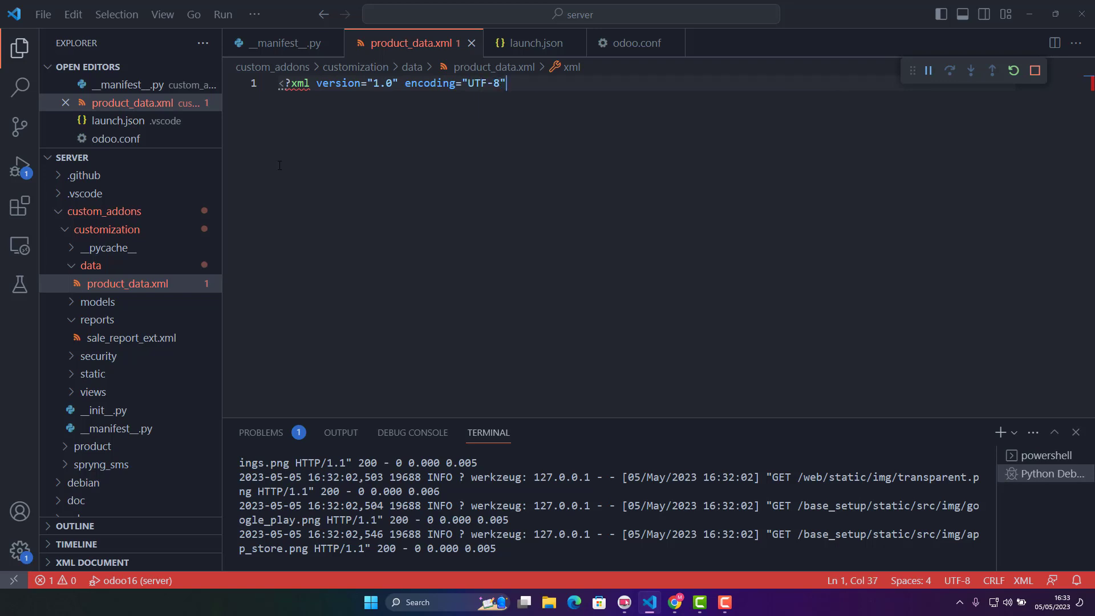
pyautogui.write('?')
pyautogui.press('BackSpace')
pyautogui.write('>')
pyautogui.press('Return')
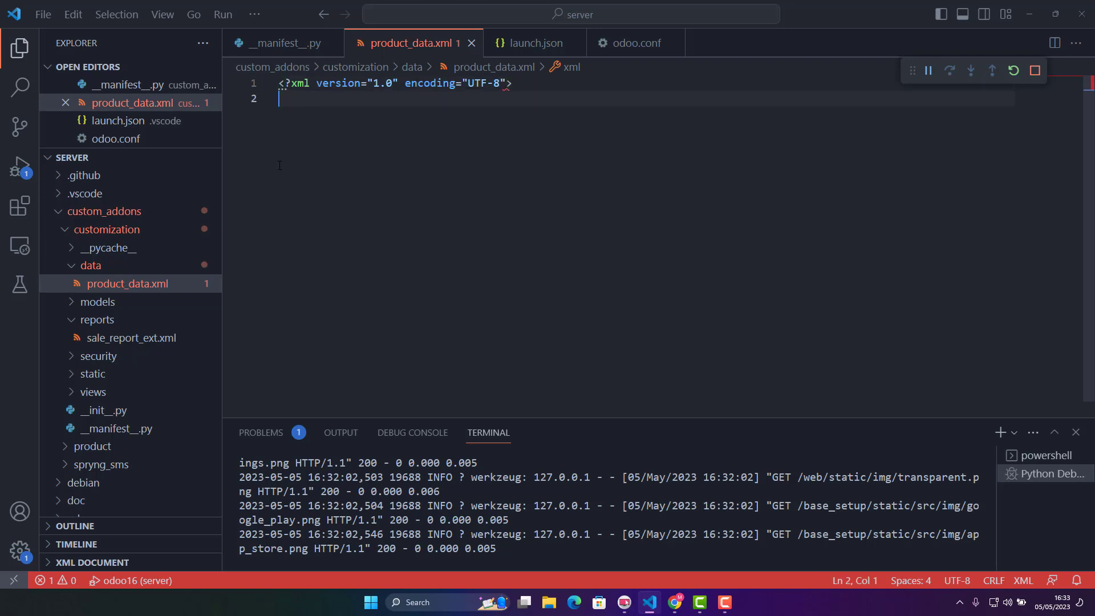
pyautogui.press('Return')
pyautogui.write('<odd>')
pyautogui.press('Return')
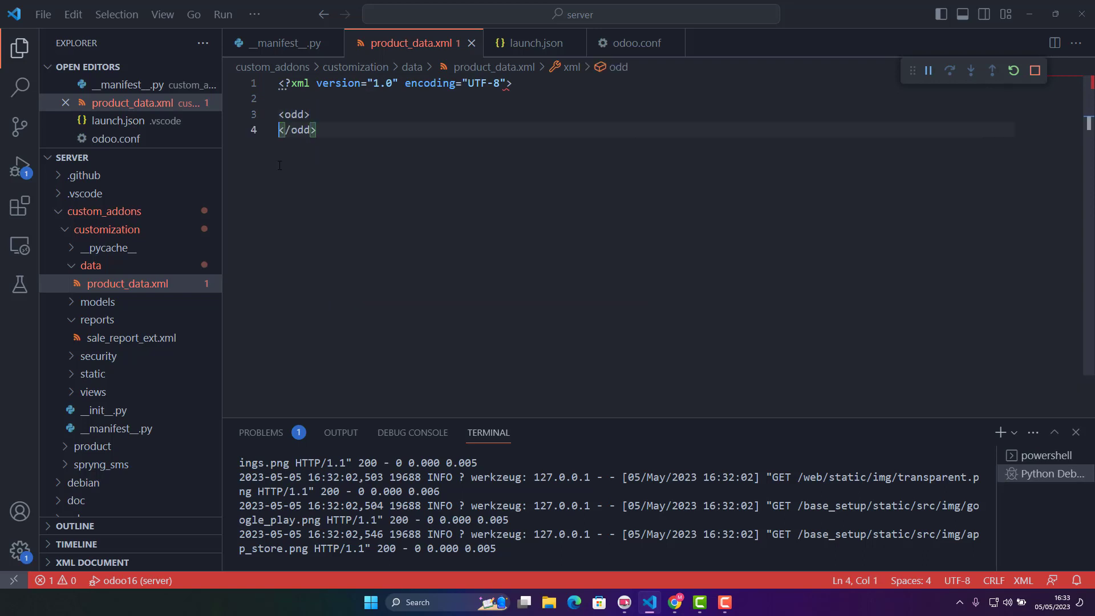
pyautogui.press('Up')
pyautogui.press('Right')
pyautogui.press('Right')
pyautogui.press('Right')
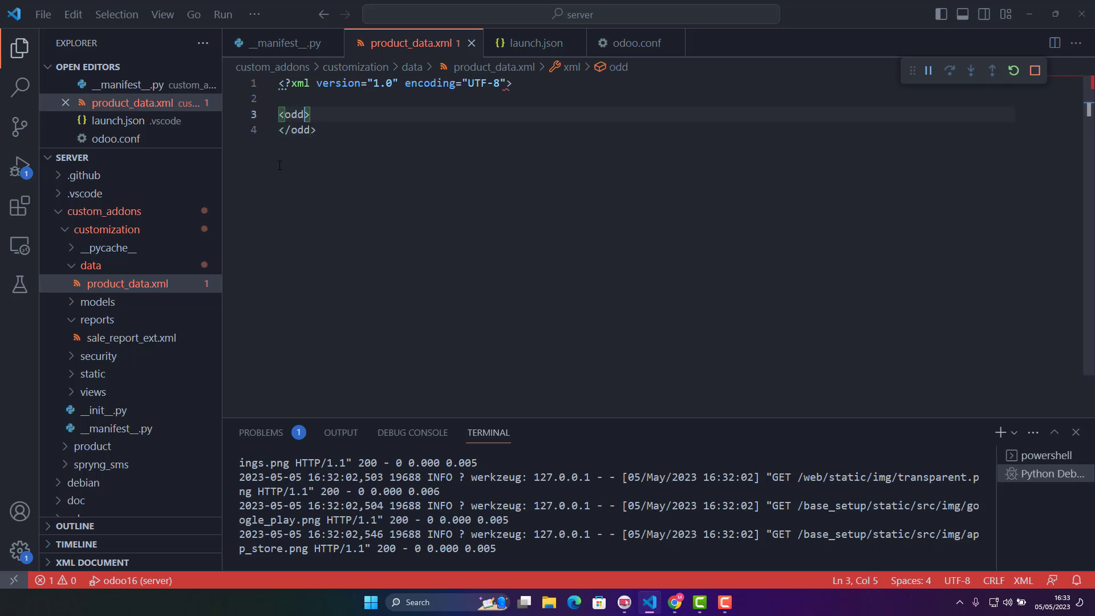
pyautogui.press('Delete')
pyautogui.write('oo')
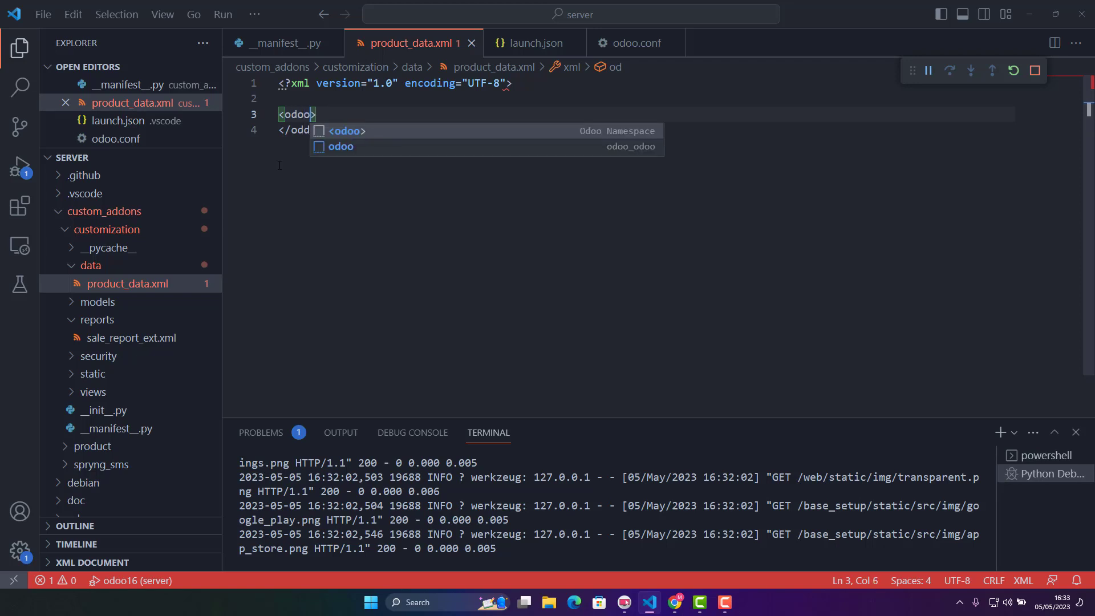
# Insert the Odoo file skeleton and remove the duplicate header and leftover </odd> tag.
pyautogui.press('Return')
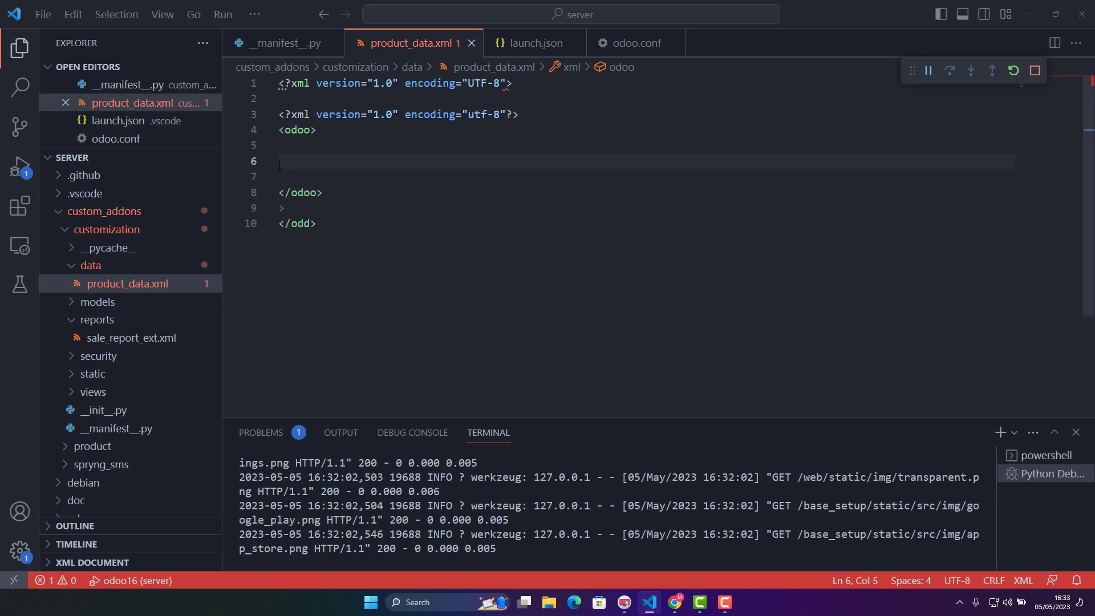
pyautogui.press('Down')
pyautogui.press('Down')
pyautogui.press('Down')
pyautogui.press('Down')
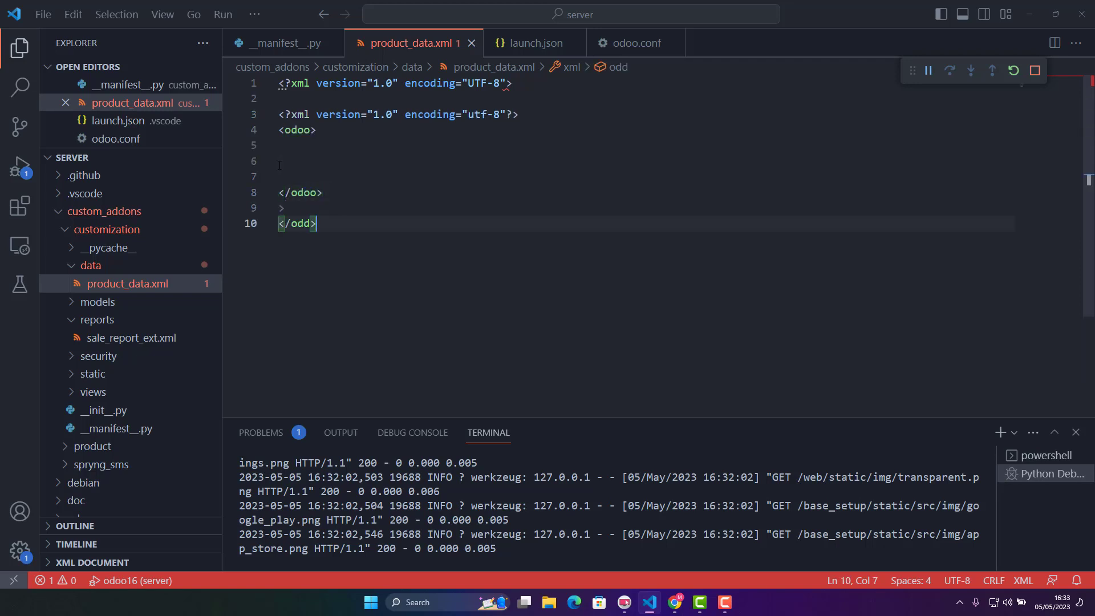
pyautogui.press('BackSpace')
pyautogui.press('BackSpace')
pyautogui.press('BackSpace')
pyautogui.press('BackSpace')
pyautogui.press('BackSpace')
pyautogui.press('BackSpace')
pyautogui.press('Up')
pyautogui.press('Up')
pyautogui.press('Up')
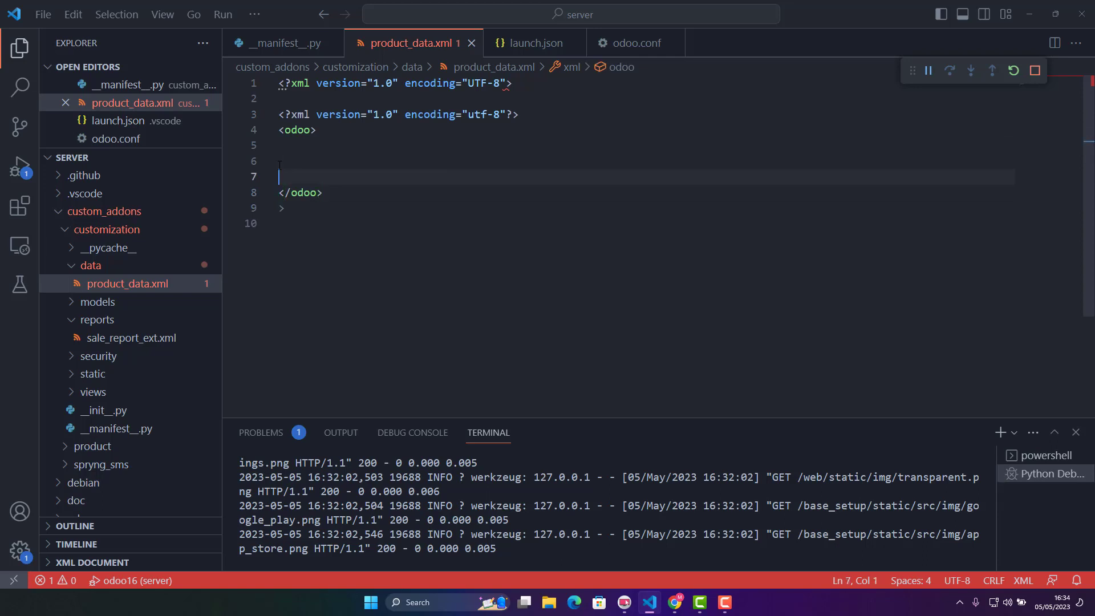
pyautogui.press('Up')
pyautogui.press('Up')
pyautogui.press('Up')
pyautogui.press('Up')
pyautogui.press('Up')
pyautogui.press('BackSpace')
pyautogui.press('BackSpace')
pyautogui.press('BackSpace')
pyautogui.press('BackSpace')
pyautogui.press('BackSpace')
pyautogui.press('BackSpace')
pyautogui.press('BackSpace')
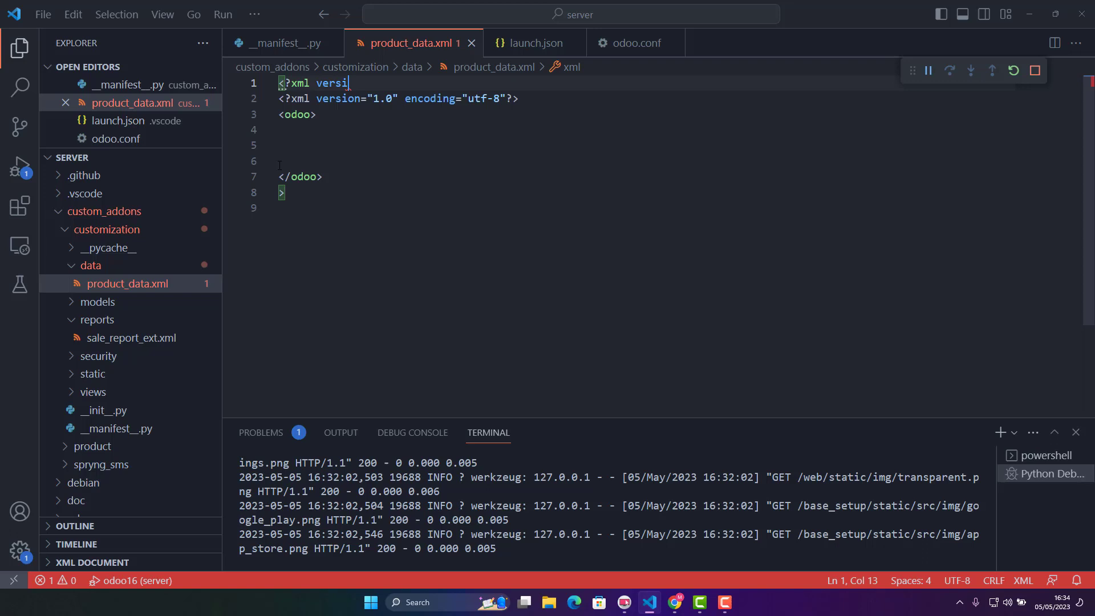
pyautogui.press('BackSpace')
pyautogui.press('BackSpace')
pyautogui.press('BackSpace')
pyautogui.press('BackSpace')
pyautogui.press('BackSpace')
pyautogui.press('BackSpace')
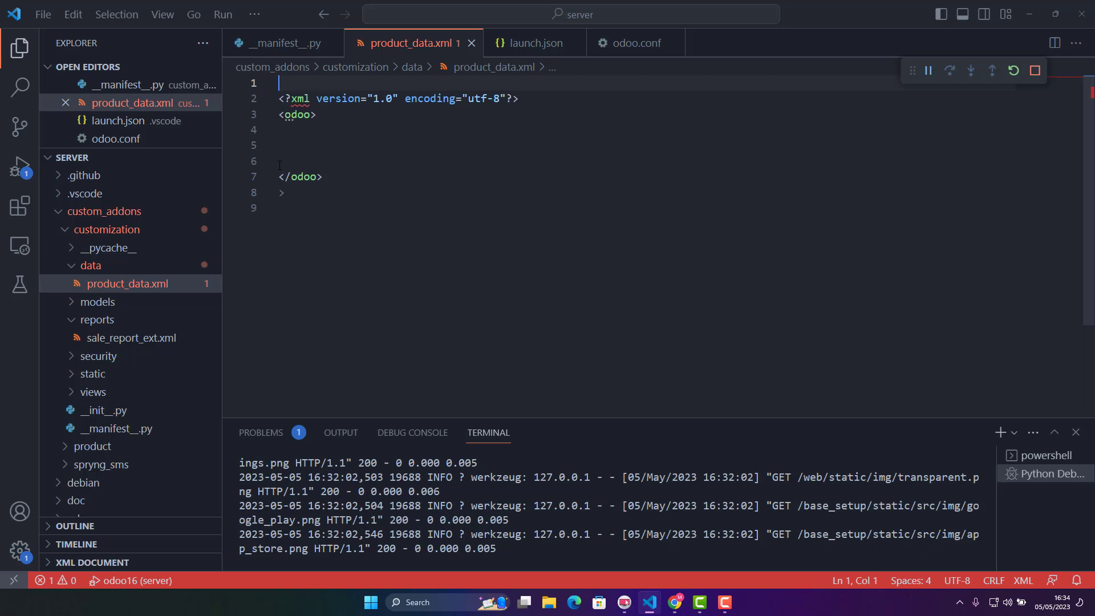
pyautogui.press('Down')
pyautogui.press('BackSpace')
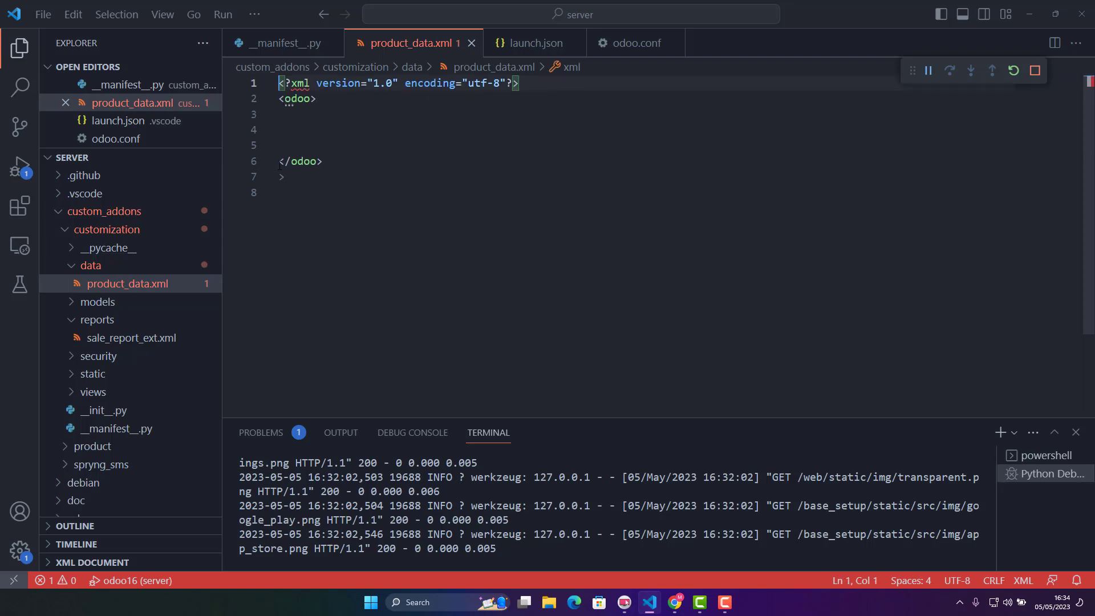
pyautogui.press('Down')
pyautogui.press('Return')
pyautogui.press('Down')
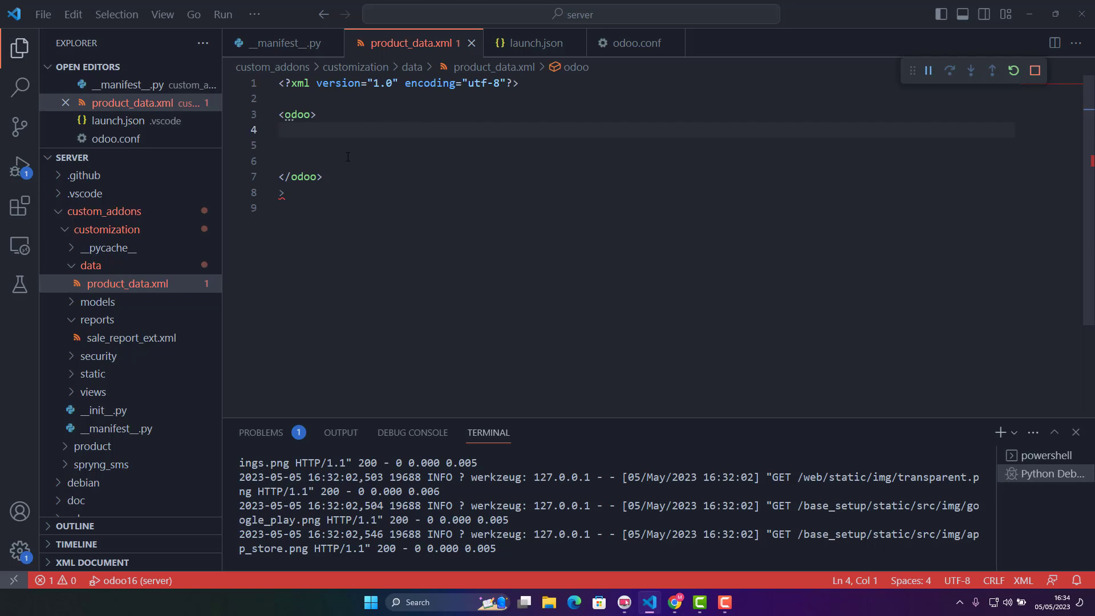
# Add an indented <data noupdate="1"> block with its closing tag inside odoo.
pyautogui.press('Return')
pyautogui.press('Tab')
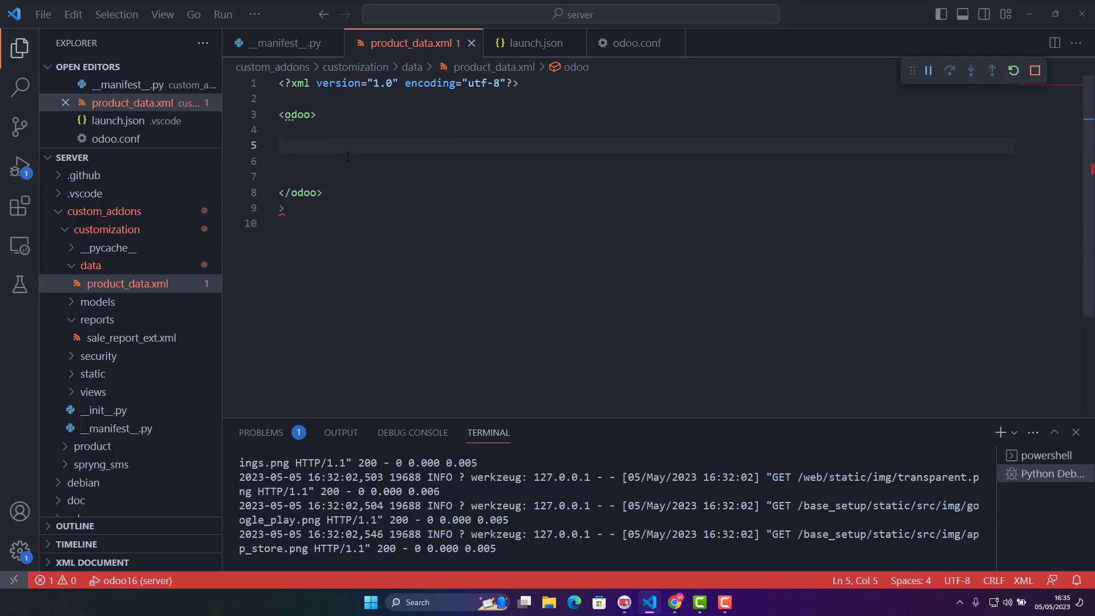
pyautogui.write('<')
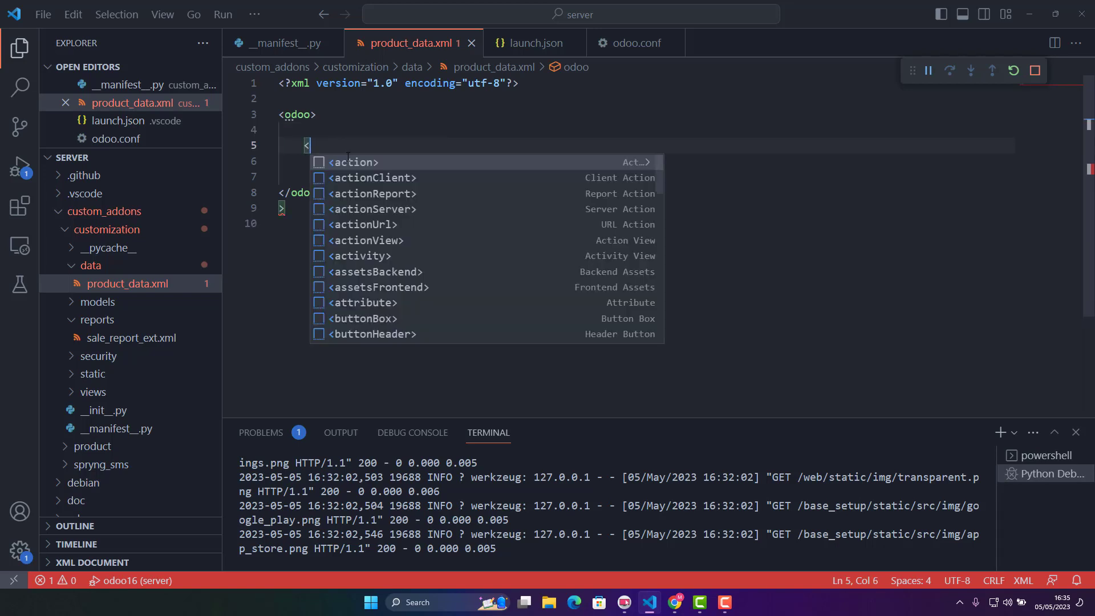
pyautogui.write('data ')
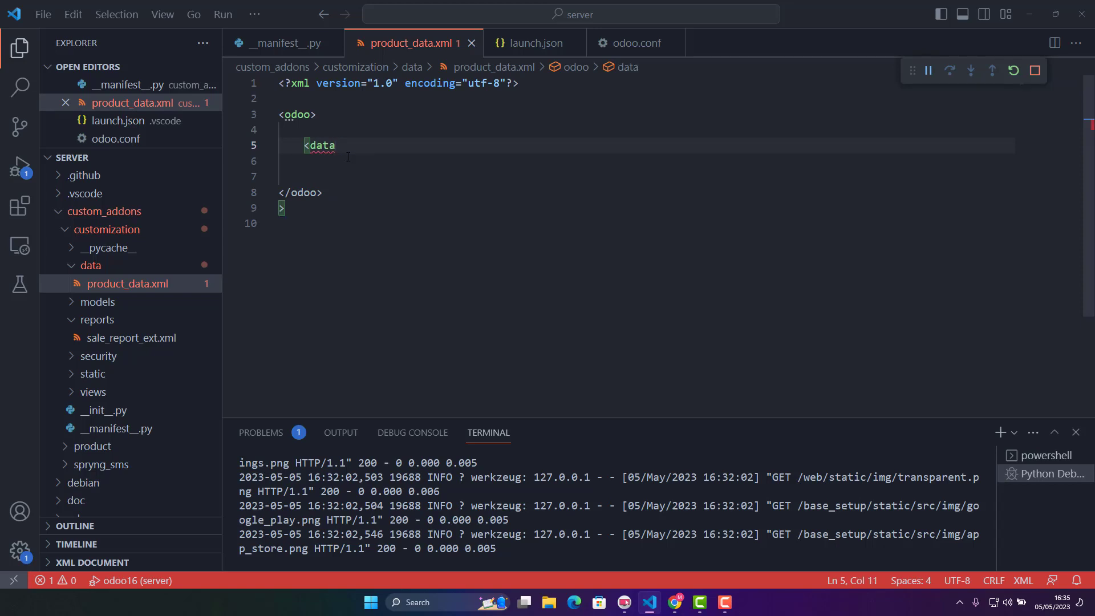
pyautogui.write('noupdat')
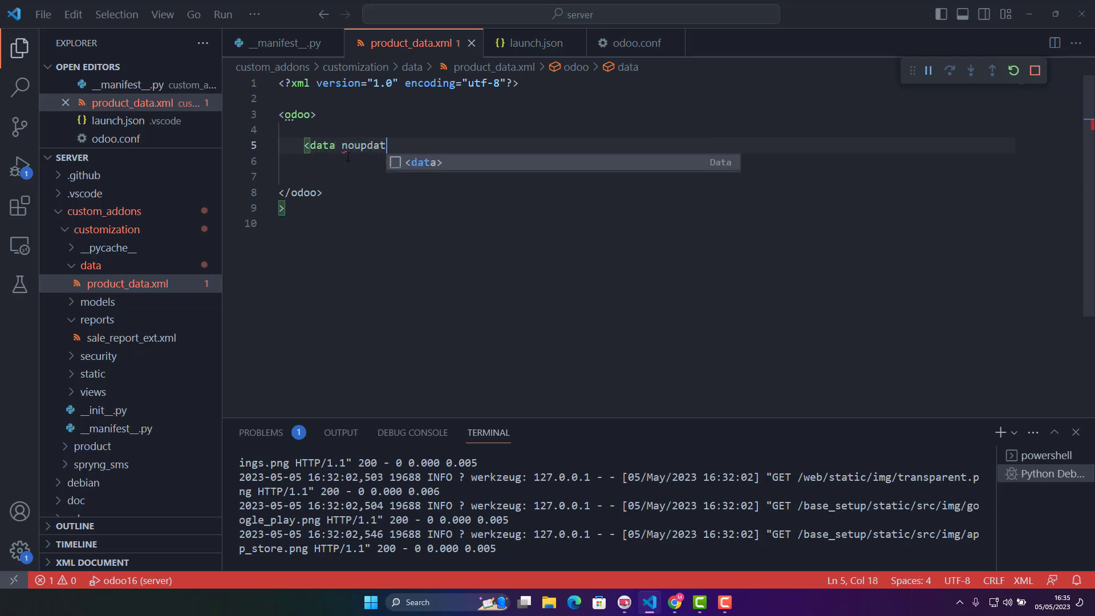
pyautogui.write('e')
pyautogui.press('Escape')
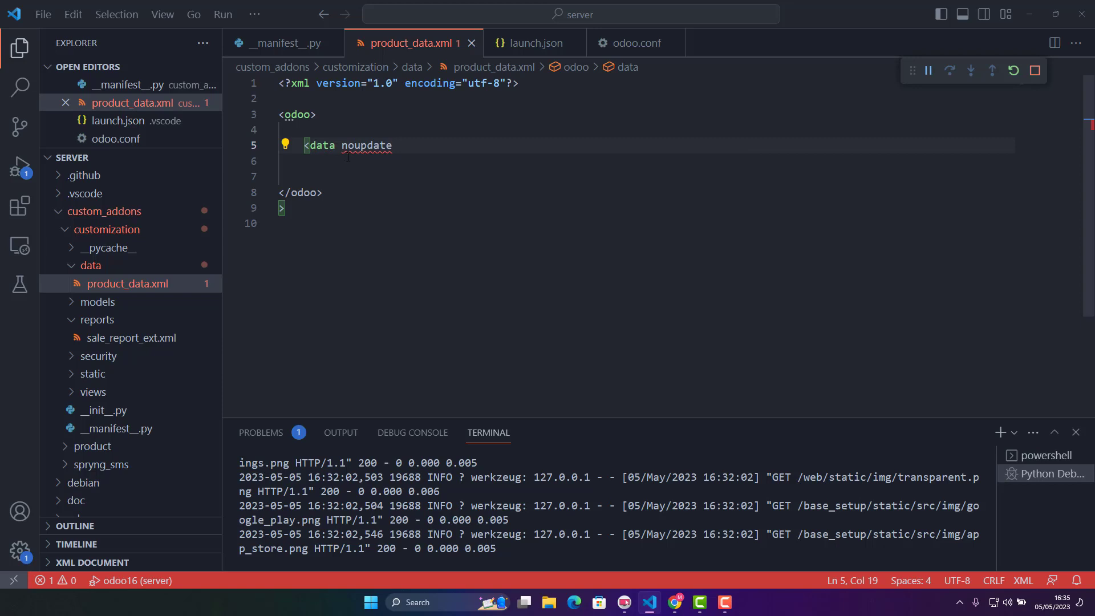
pyautogui.write('="')
pyautogui.write('1')
pyautogui.press('Right')
pyautogui.write('>')
pyautogui.press('Return')
pyautogui.press('Return')
pyautogui.press('Return')
pyautogui.press('Up')
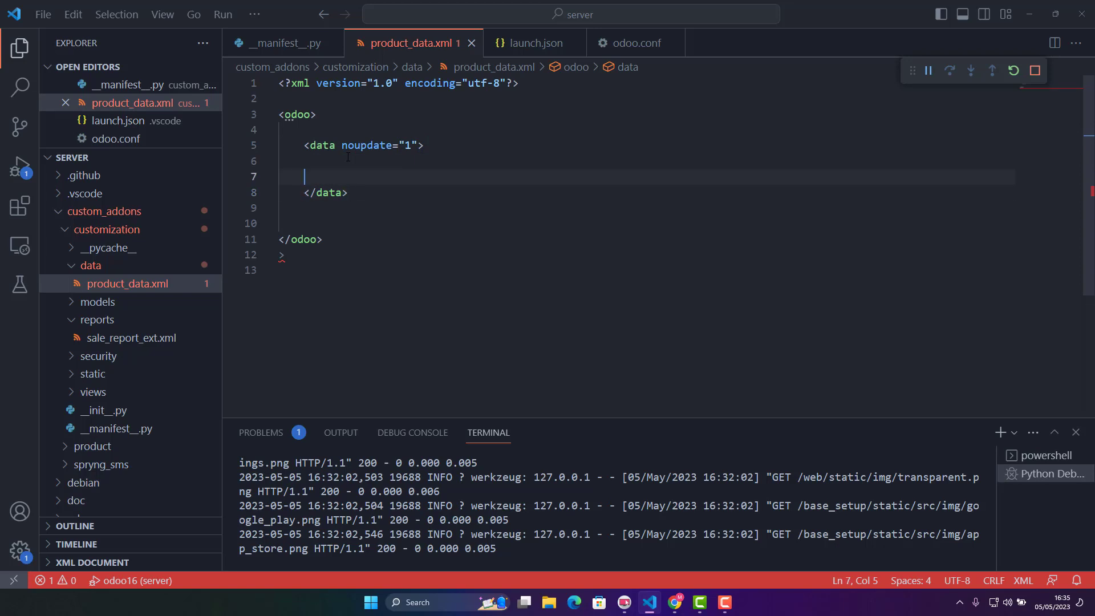
pyautogui.press('Up')
pyautogui.scroll(-1, 514, 256)
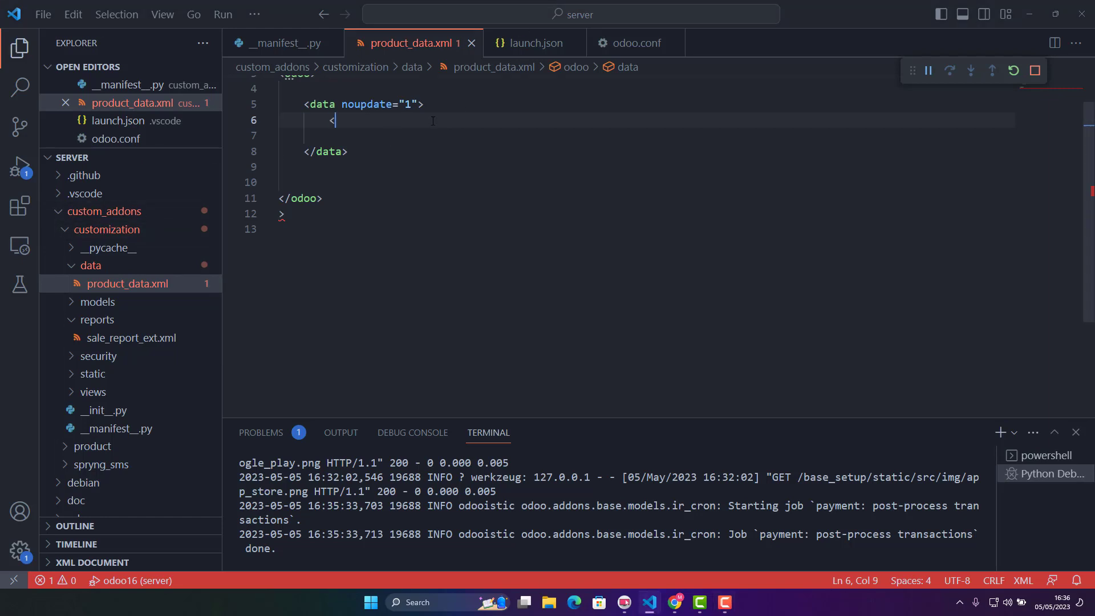
pyautogui.write('<record')
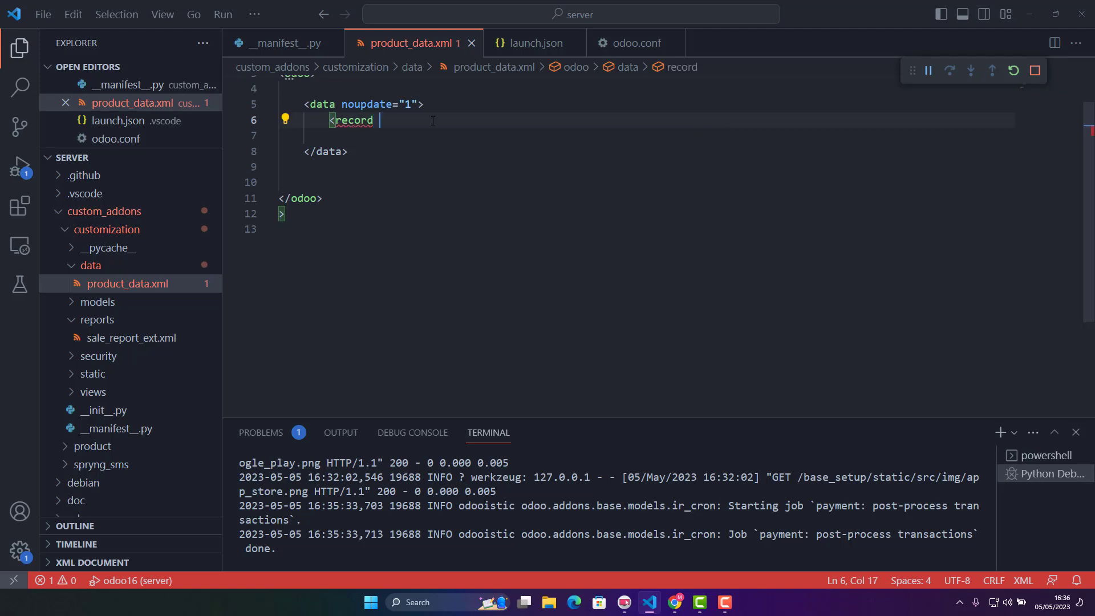
pyautogui.write(' id="')
pyautogui.write('pro')
pyautogui.write('duct_hp_charge')
pyautogui.write('r')
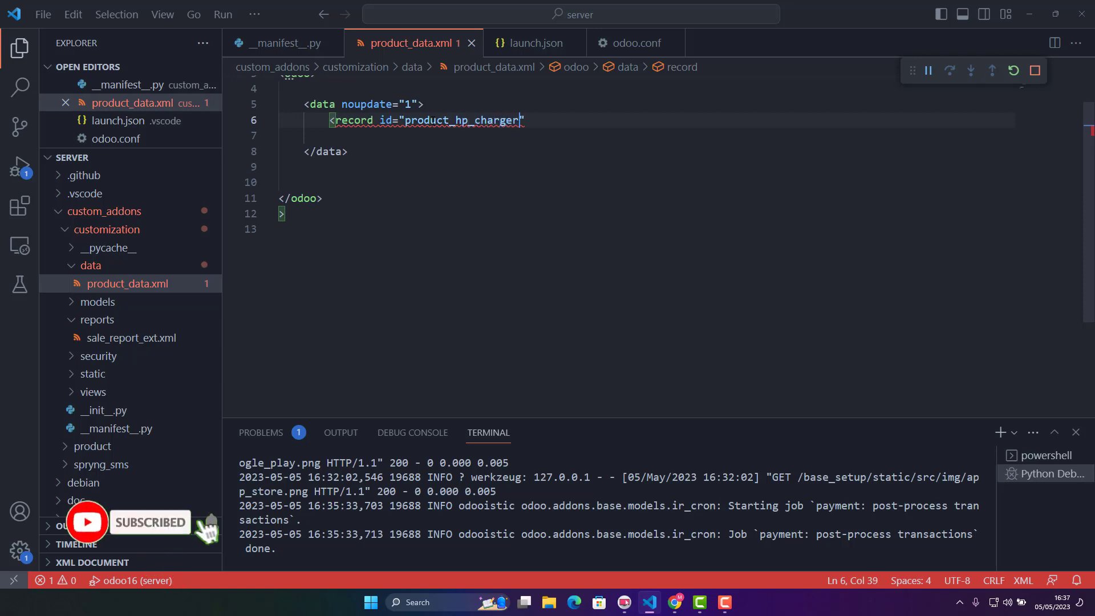
# Write the product_hp_charger product.template record and begin its name field 'HP Charger'.
pyautogui.press('Right')
pyautogui.write('m')
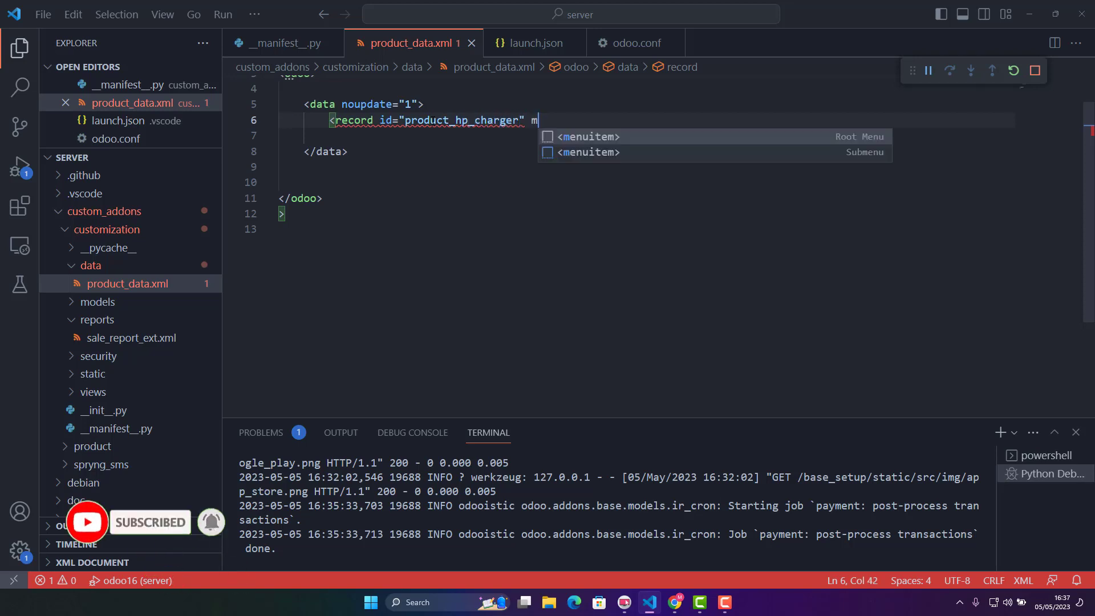
pyautogui.write('odel')
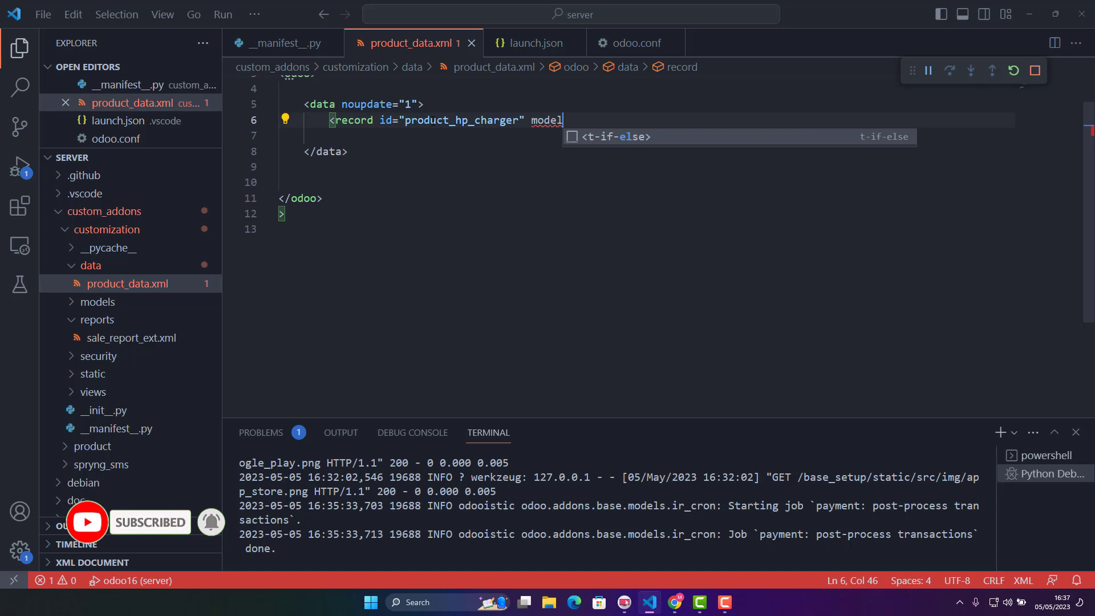
pyautogui.write('="')
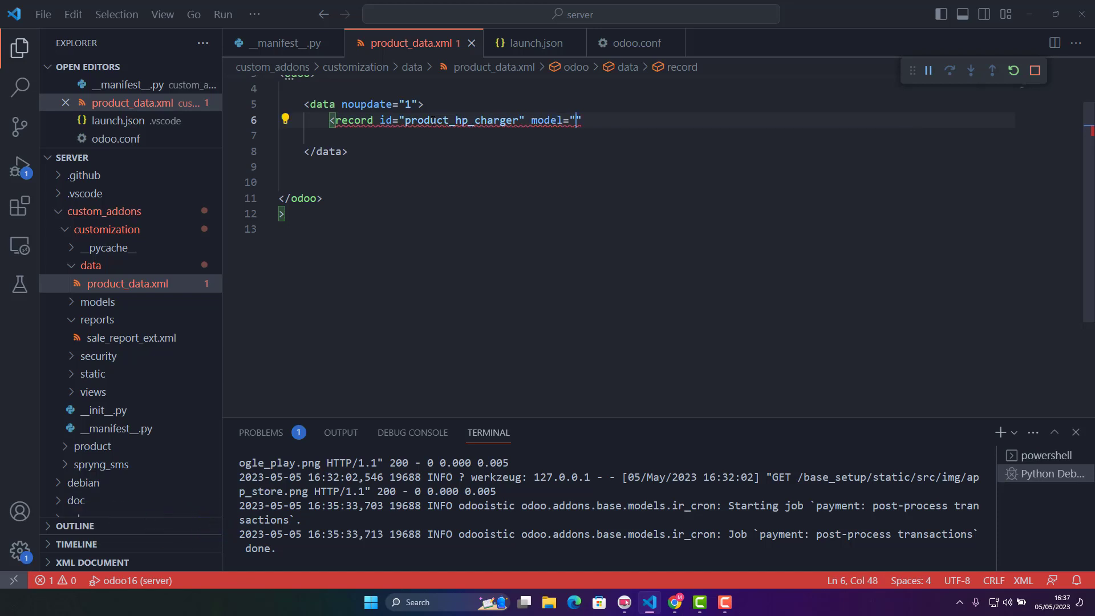
pyautogui.write('product')
pyautogui.write('.tem,pl')
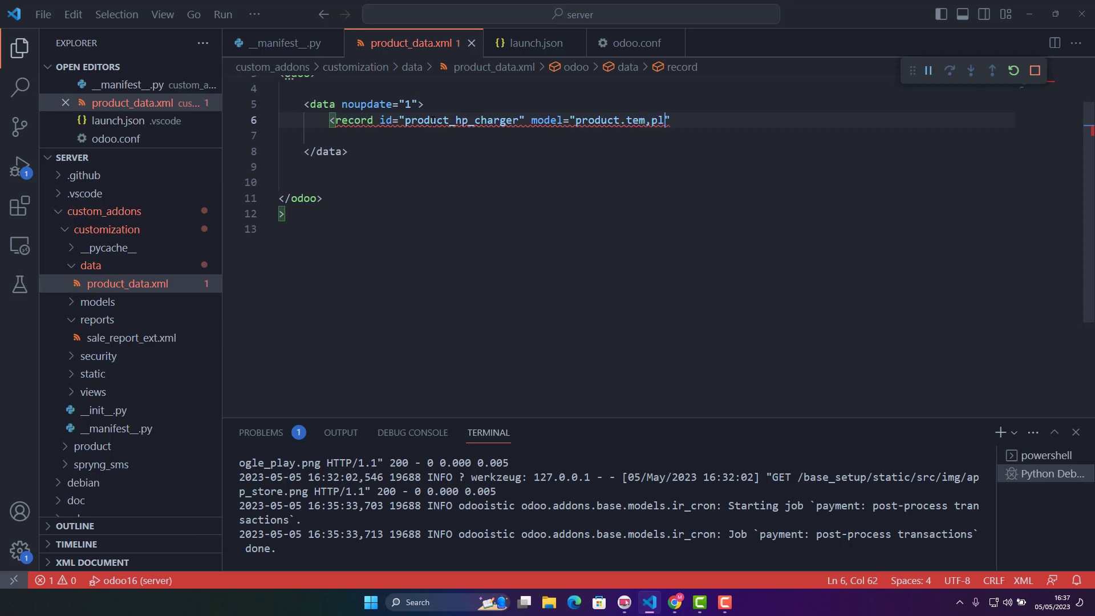
pyautogui.press('BackSpace')
pyautogui.press('BackSpace')
pyautogui.press('BackSpace')
pyautogui.write('plat')
pyautogui.write('e')
pyautogui.press('Right')
pyautogui.write('>')
pyautogui.press('Return')
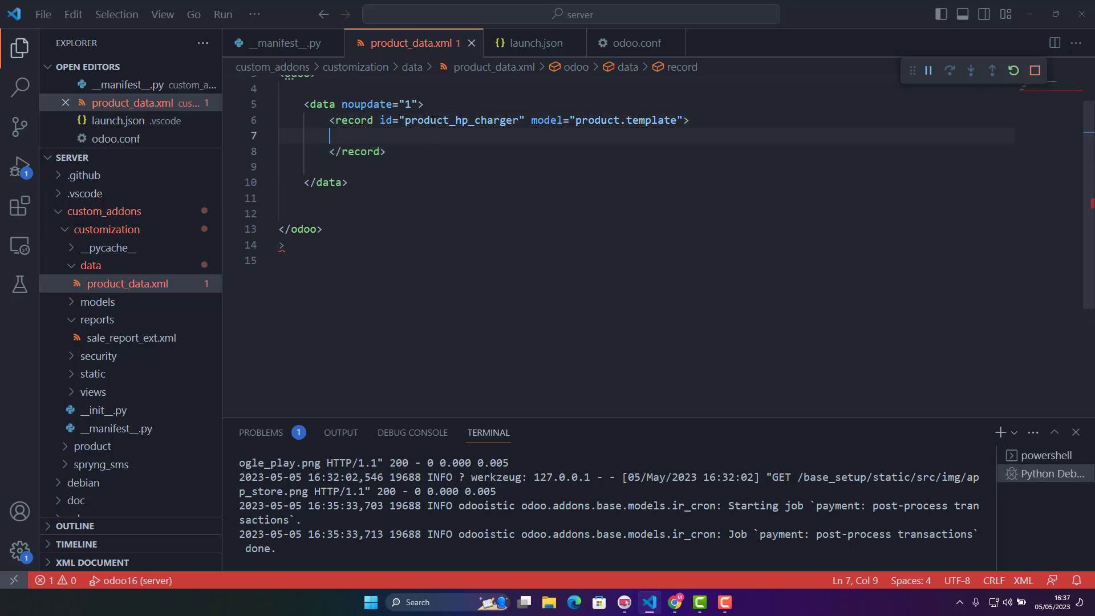
pyautogui.press('Tab')
pyautogui.write('<field name')
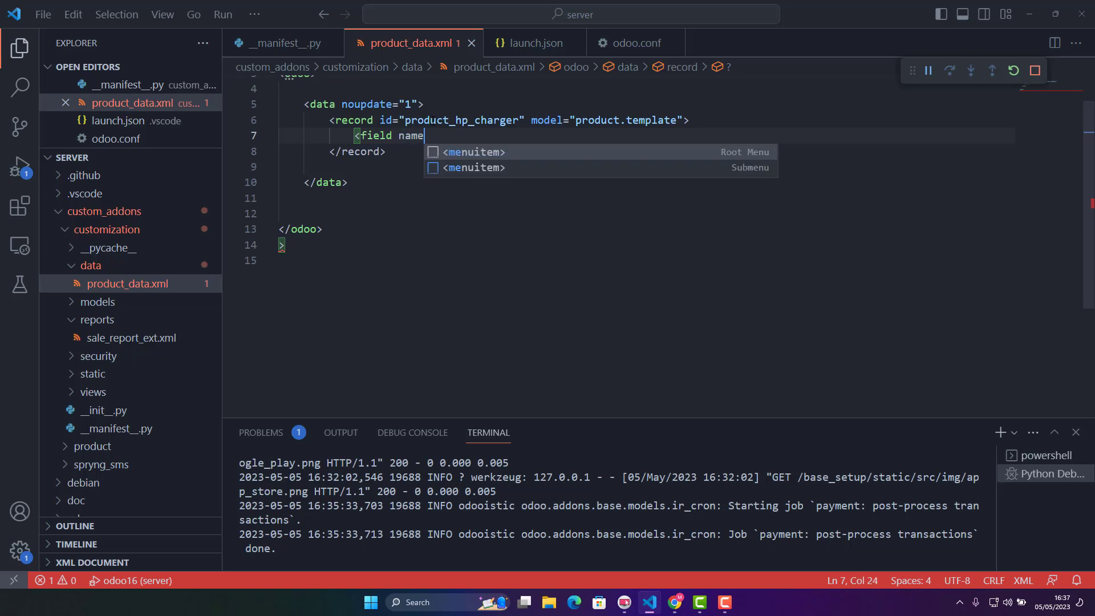
pyautogui.write('=')
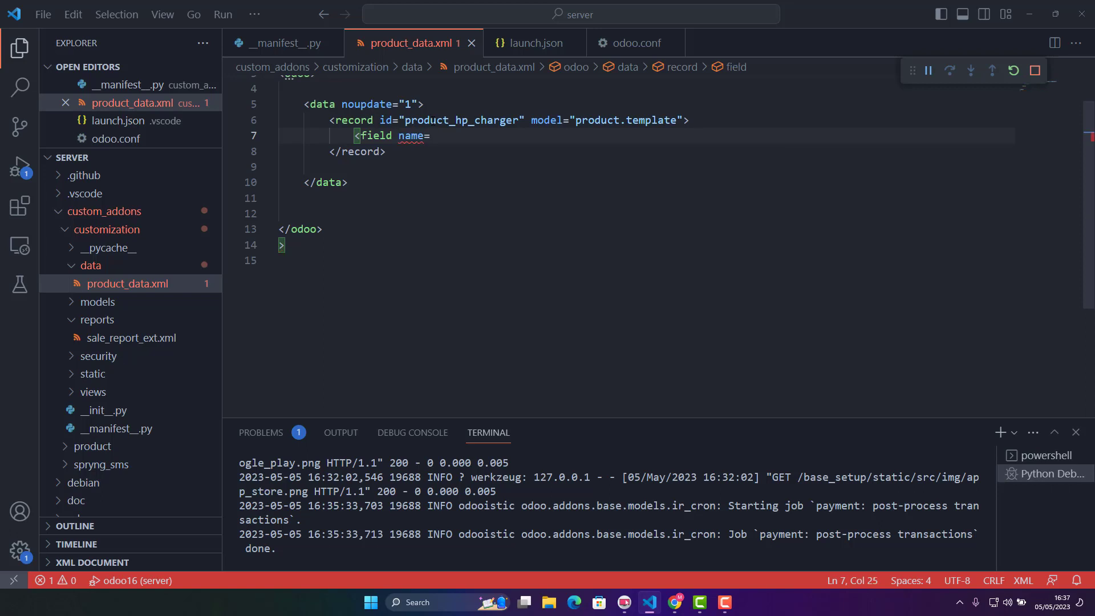
pyautogui.write('"')
pyautogui.write('name')
pyautogui.press('Right')
pyautogui.write('>')
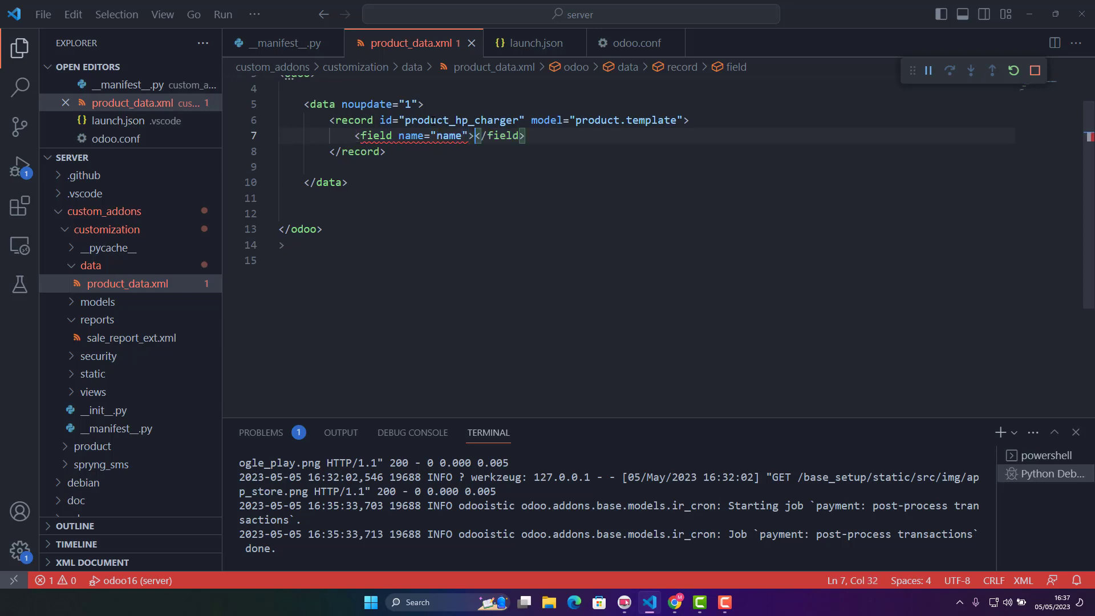
pyautogui.write('HP C')
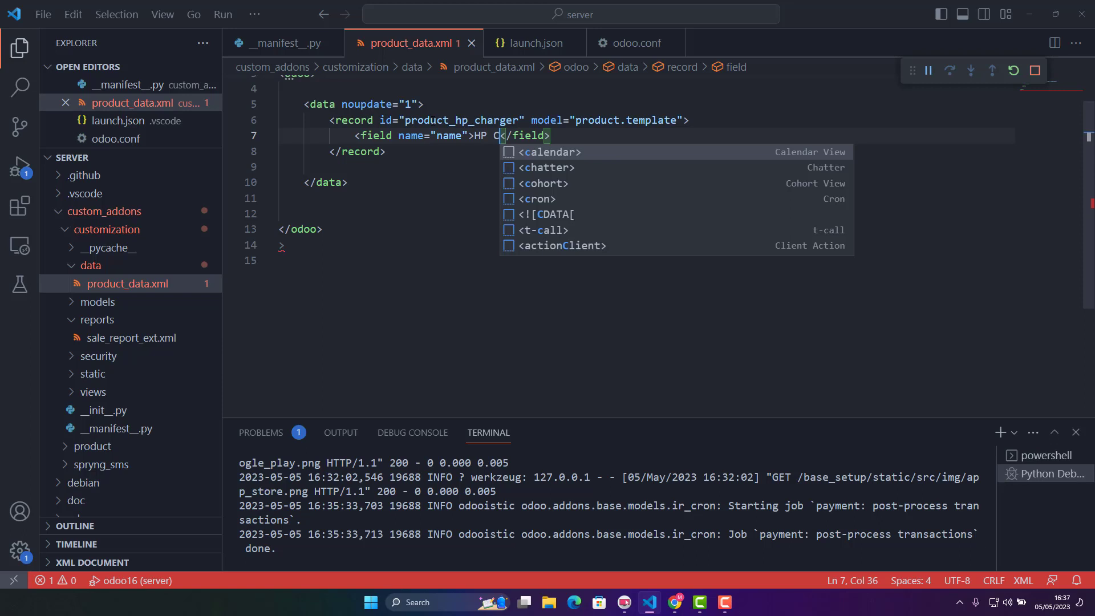
pyautogui.write('harger')
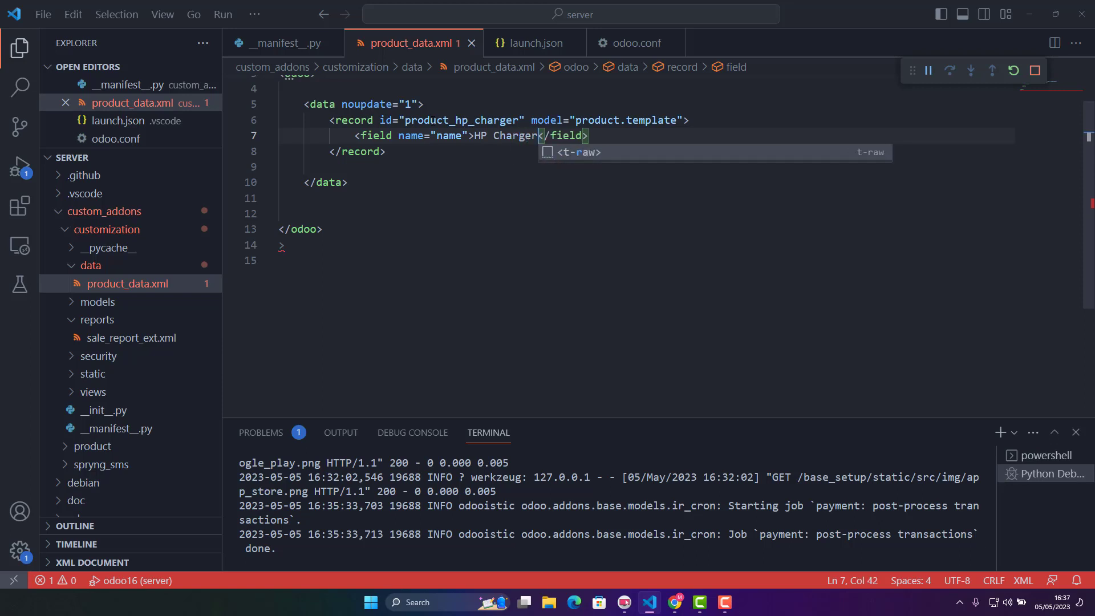
# Select the HP Charger name field element for copying.
pyautogui.press('Escape')
pyautogui.press('End')
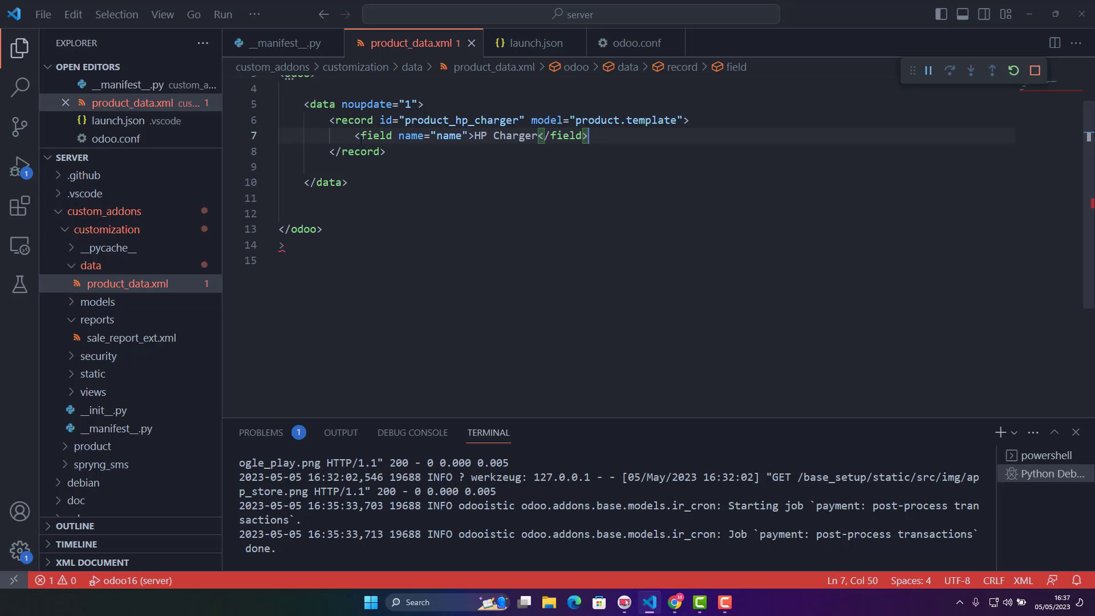
pyautogui.hotkey('shift', 'Home')
pyautogui.hotkey('shift', 'End')
pyautogui.hotkey('shift', 'Up')
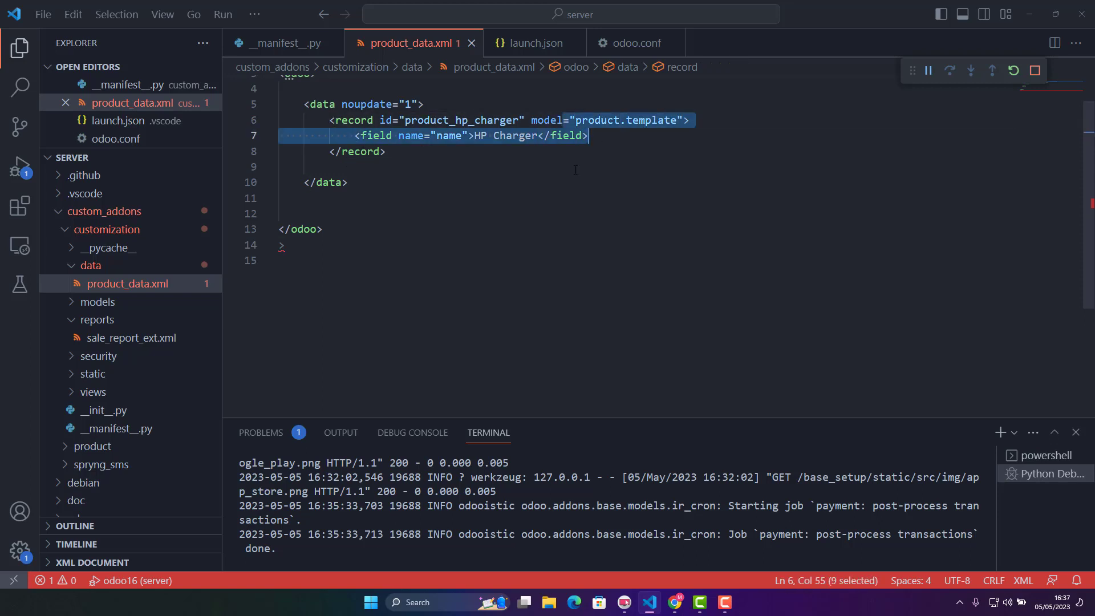
pyautogui.hotkey('shift', 'Home')
pyautogui.hotkey('shift', 'Down')
pyautogui.press('Left')
pyautogui.hotkey('ctrl', 'shift', 'Left')
pyautogui.hotkey('ctrl', 'shift', 'Left')
pyautogui.hotkey('ctrl', 'shift', 'Left')
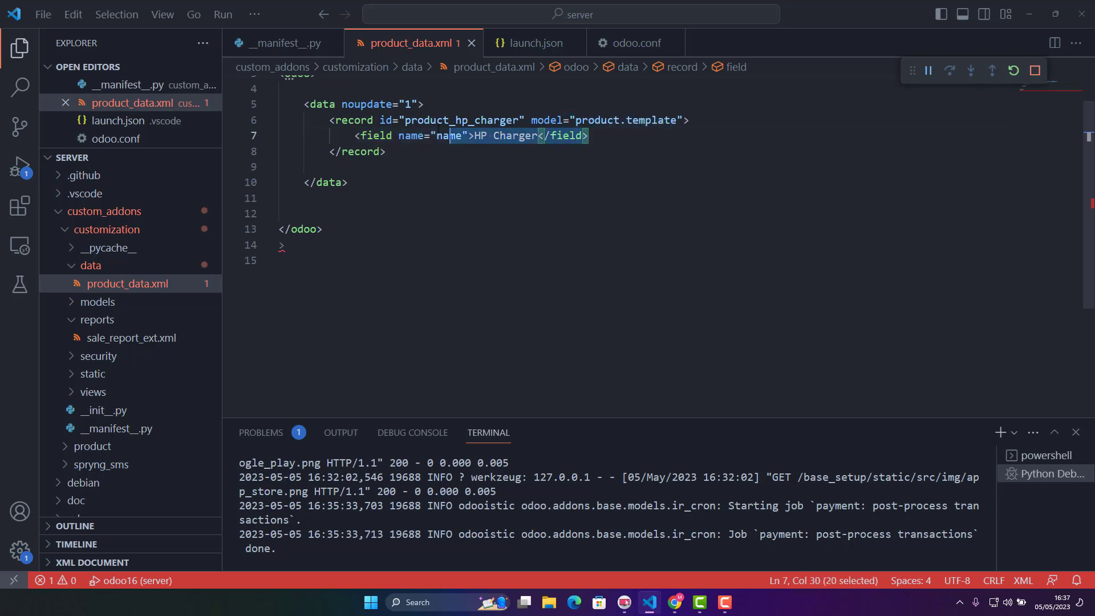
pyautogui.hotkey('ctrl', 'shift', 'Left')
pyautogui.hotkey('shift', 'Left')
pyautogui.hotkey('shift', 'Left')
pyautogui.hotkey('shift', 'Left')
pyautogui.hotkey('shift', 'Left')
pyautogui.hotkey('shift', 'Right')
pyautogui.hotkey('ctrl', 'c')
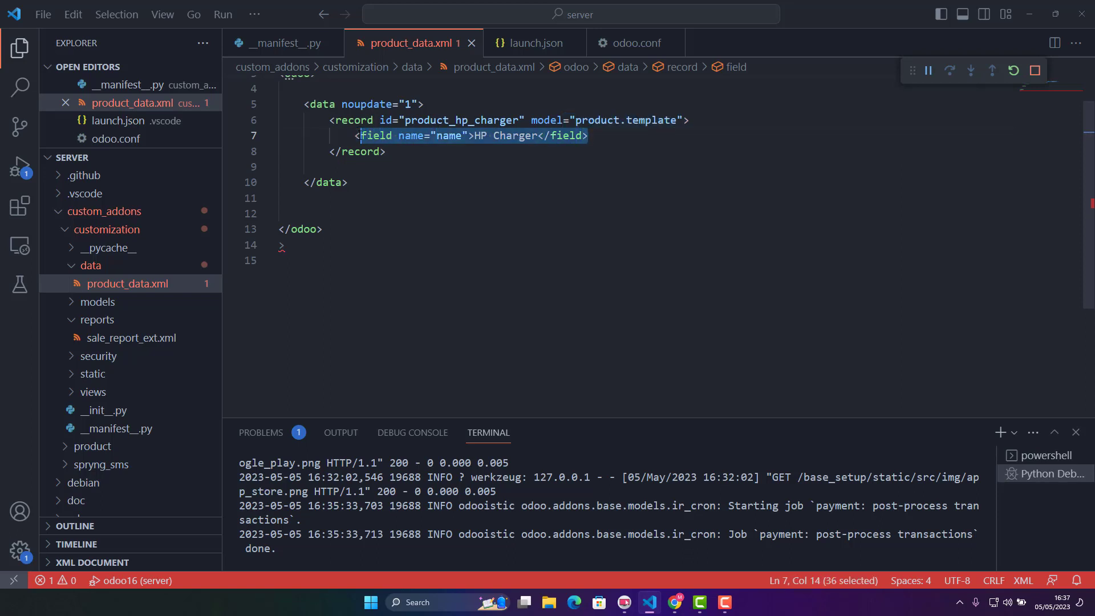
# Paste six copies of the name field on new lines below it.
pyautogui.press('End')
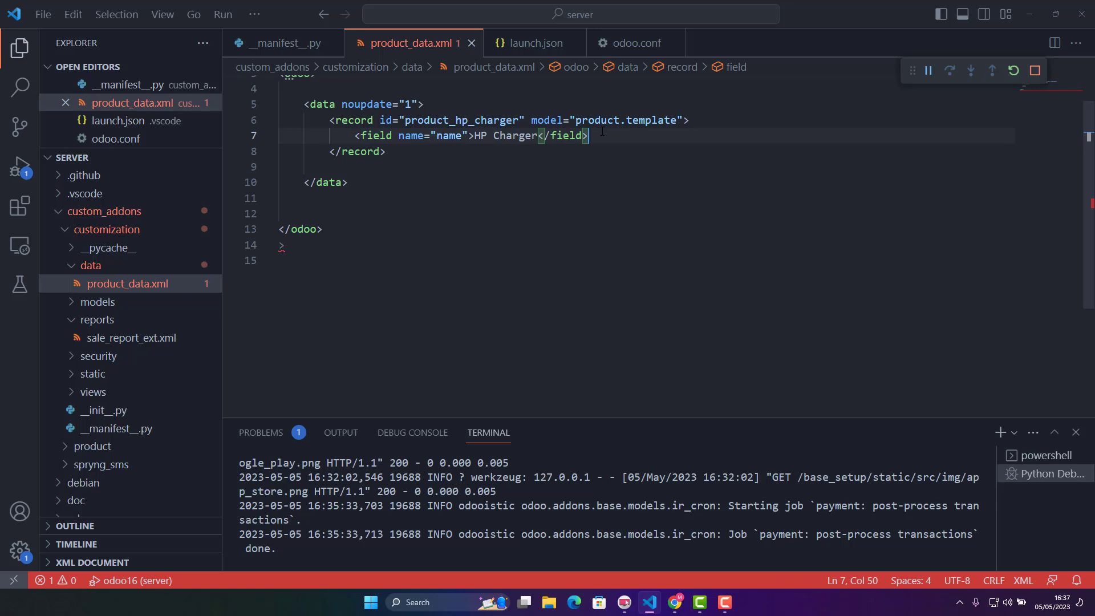
pyautogui.press('Return')
pyautogui.hotkey('ctrl', 'v')
pyautogui.press('Return')
pyautogui.hotkey('ctrl', 'v')
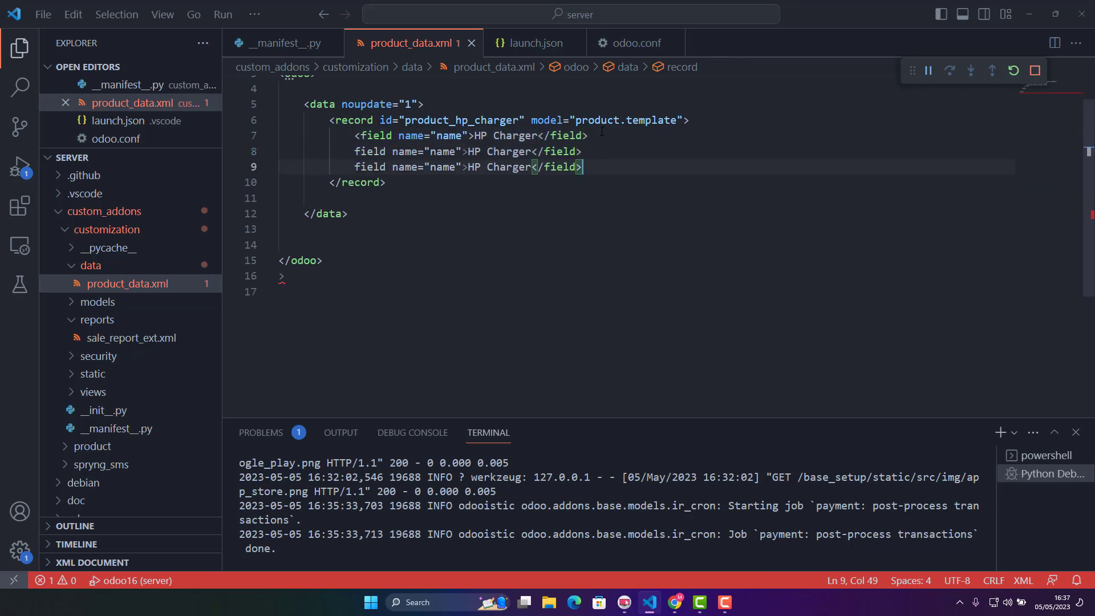
pyautogui.press('Return')
pyautogui.hotkey('ctrl', 'v')
pyautogui.press('Return')
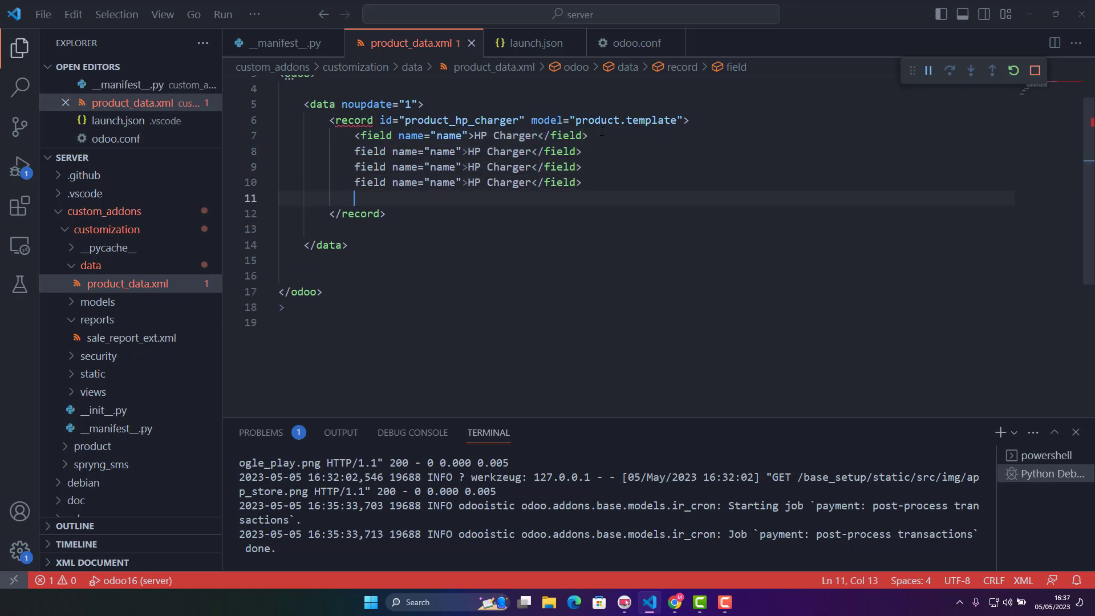
pyautogui.hotkey('ctrl', 'v')
pyautogui.press('Return')
pyautogui.hotkey('ctrl', 'v')
pyautogui.press('Return')
pyautogui.hotkey('ctrl', 'v')
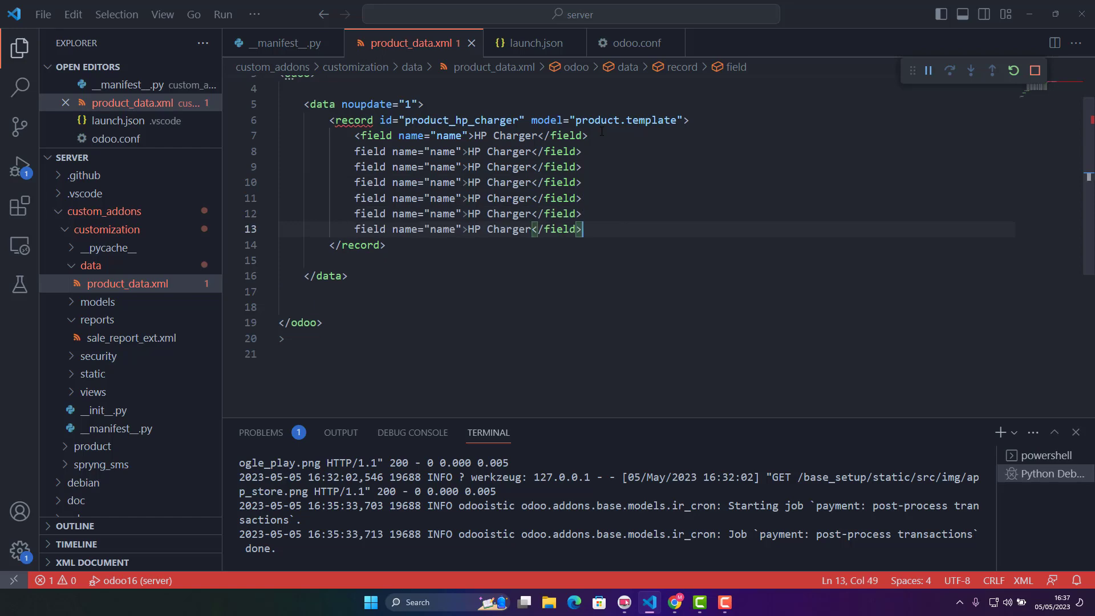
# Turn the second field line into type with the value product.
pyautogui.click(354, 152)
pyautogui.write('<')
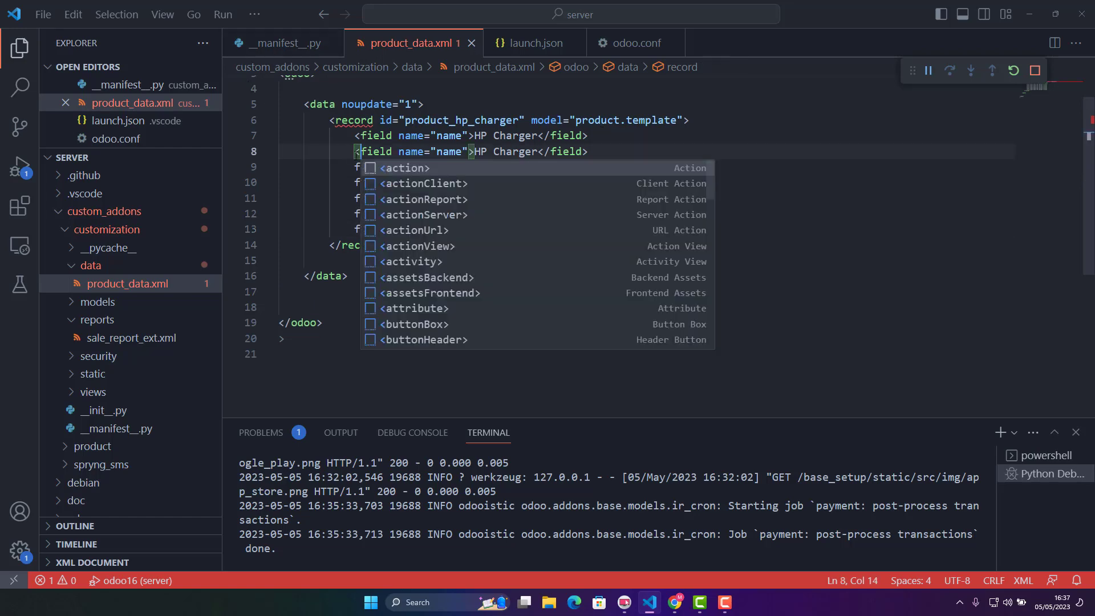
pyautogui.click(317, 215)
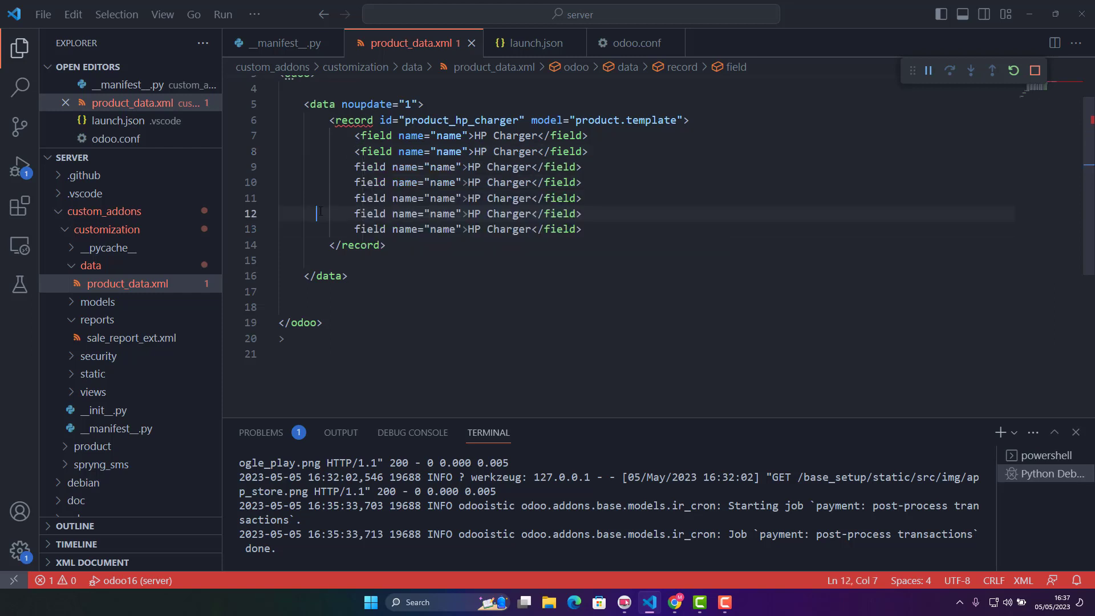
pyautogui.doubleClick(448, 152)
pyautogui.write('ty')
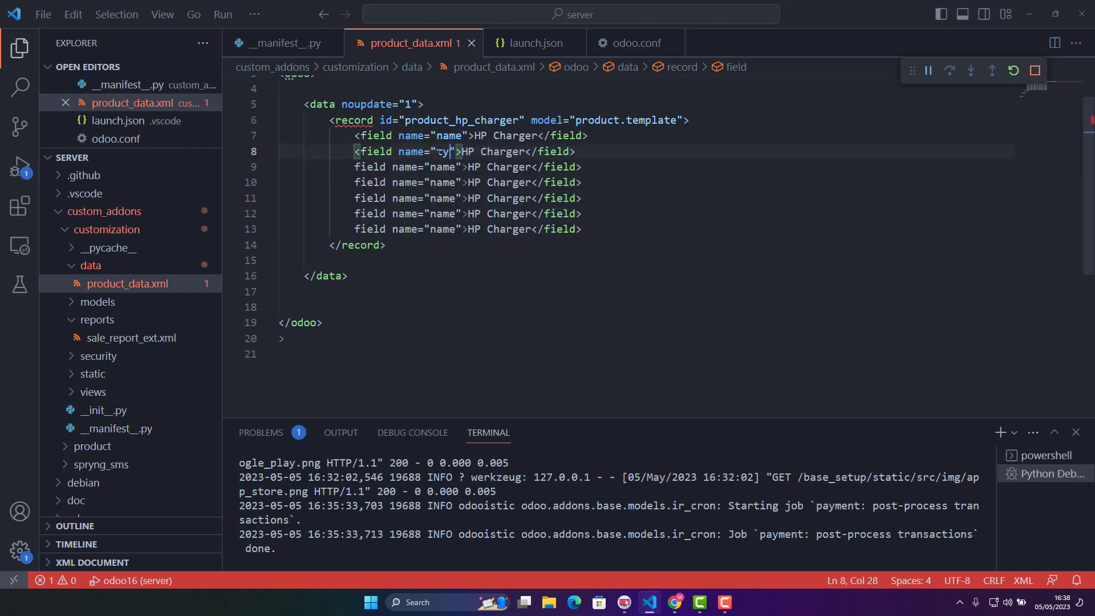
pyautogui.write('pe')
pyautogui.press('Right')
pyautogui.press('Right')
pyautogui.hotkey('ctrl', 'Right')
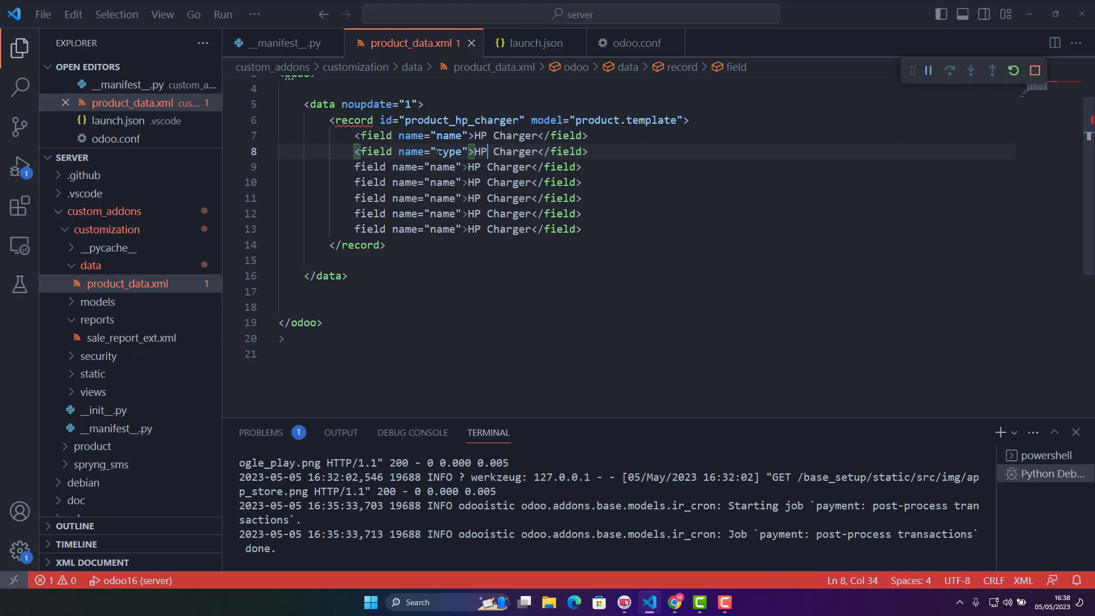
pyautogui.hotkey('ctrl', 'Right')
pyautogui.hotkey('ctrl', 'Right')
pyautogui.press('BackSpace')
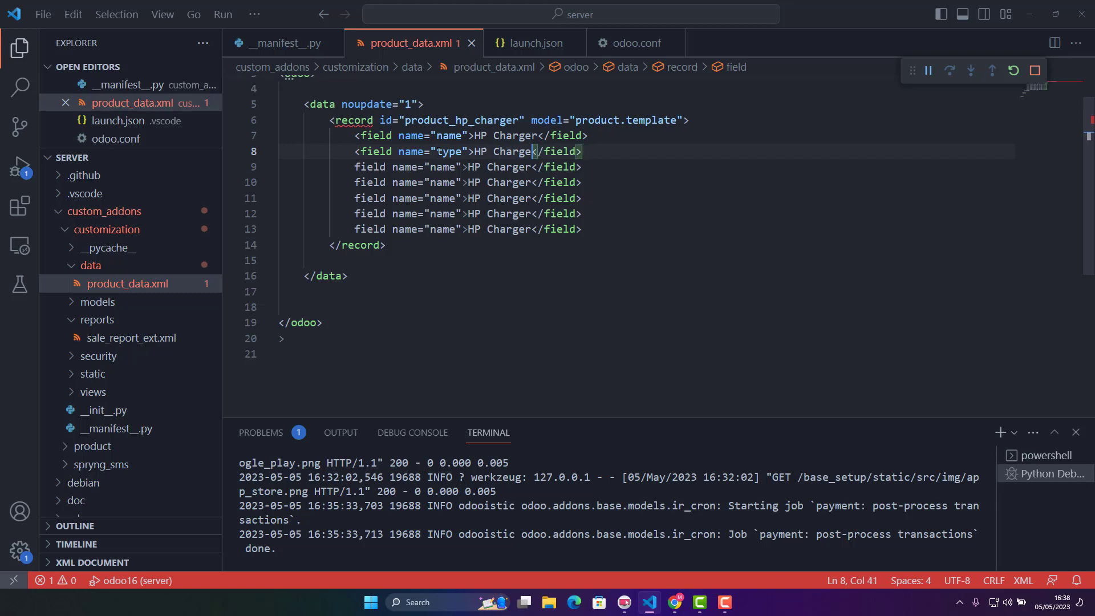
pyautogui.press('BackSpace')
pyautogui.press('BackSpace')
pyautogui.press('BackSpace')
pyautogui.press('BackSpace')
pyautogui.press('BackSpace')
pyautogui.press('BackSpace')
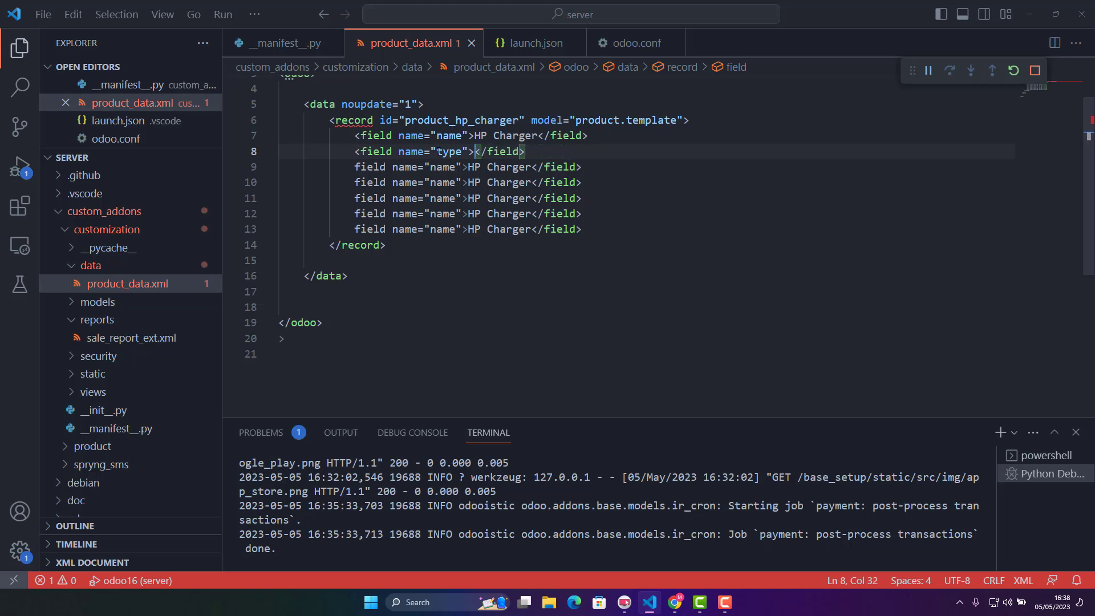
pyautogui.write('produ')
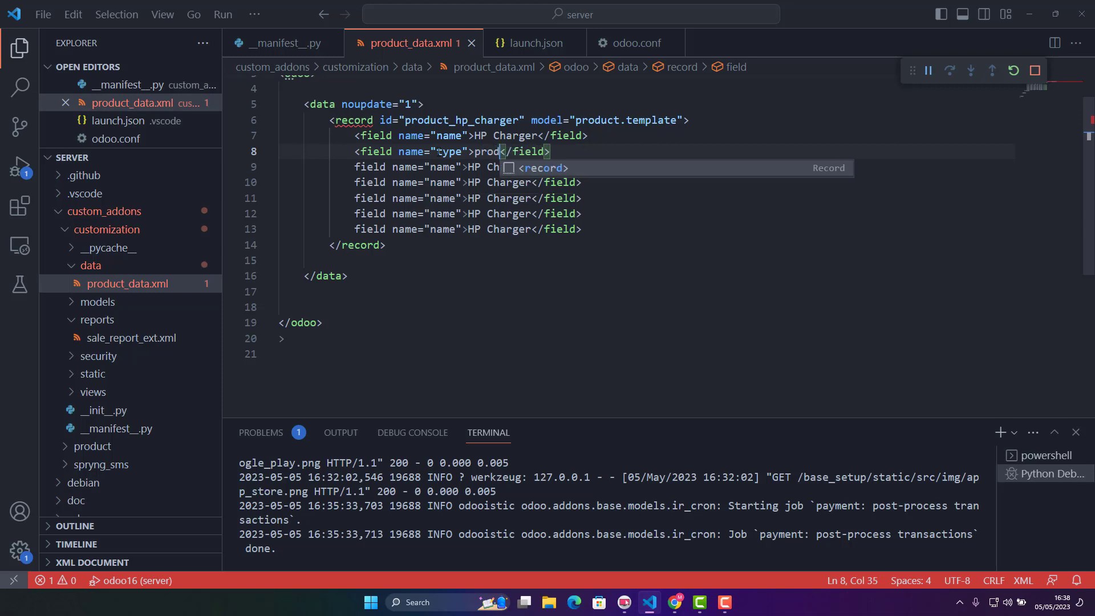
pyautogui.write('ct')
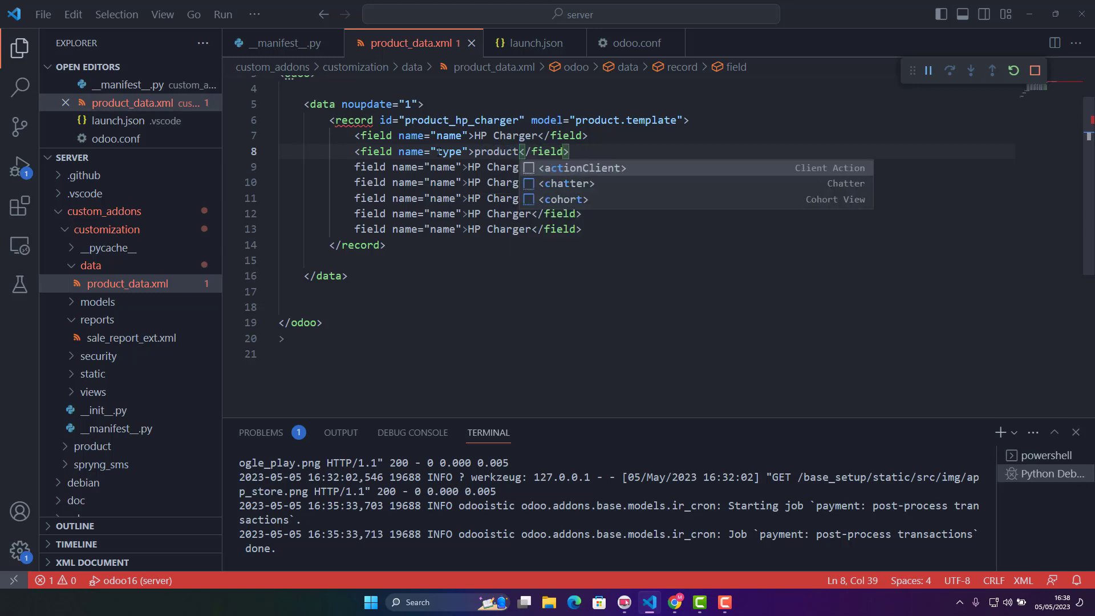
pyautogui.press('Left')
pyautogui.press('Left')
pyautogui.press('Left')
pyautogui.press('Left')
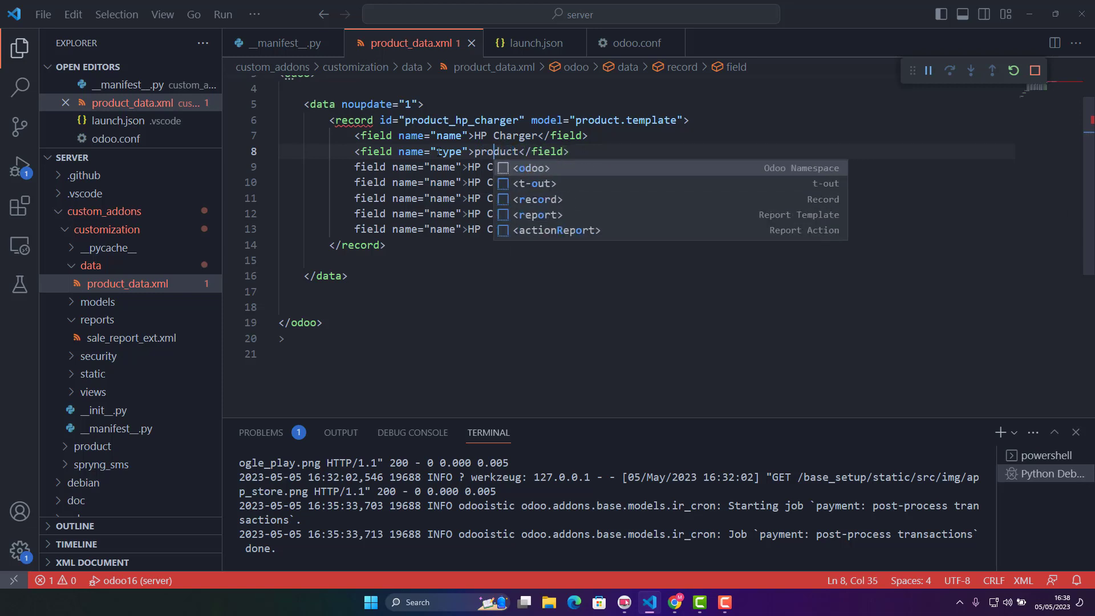
pyautogui.press('Escape')
pyautogui.press('Down')
pyautogui.press('Home')
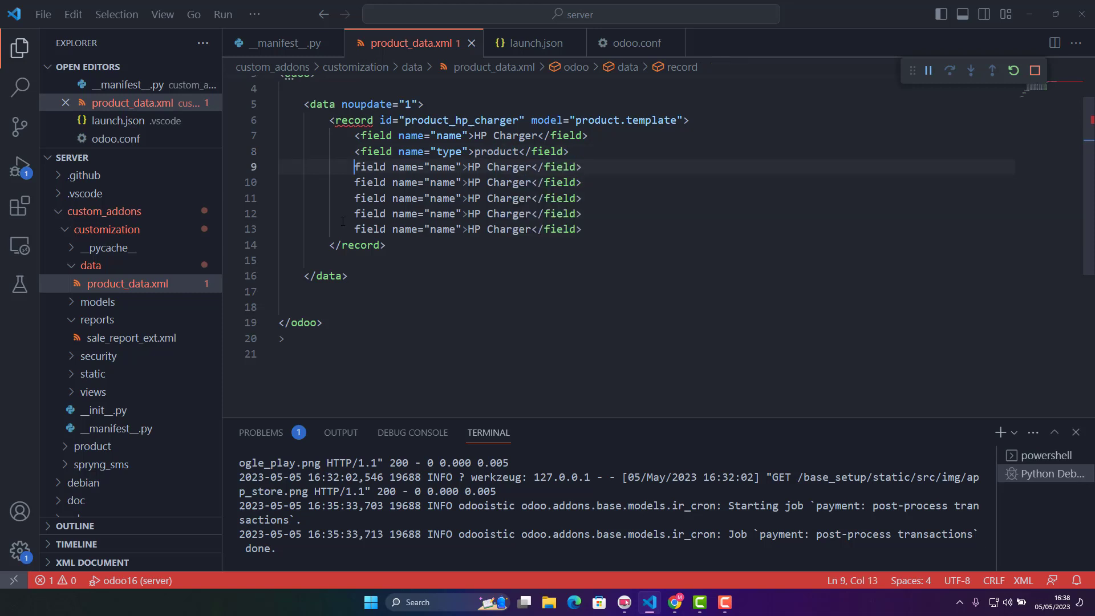
pyautogui.write('<')
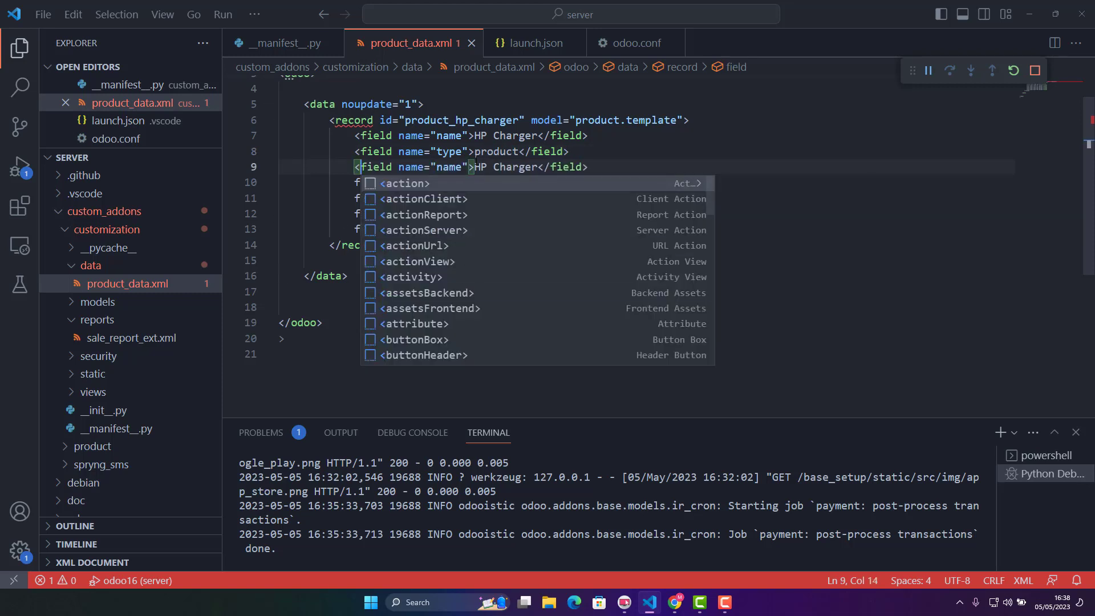
# Change the third field line to list_price with the value 10.0.
pyautogui.press('Escape')
pyautogui.doubleClick(449, 167)
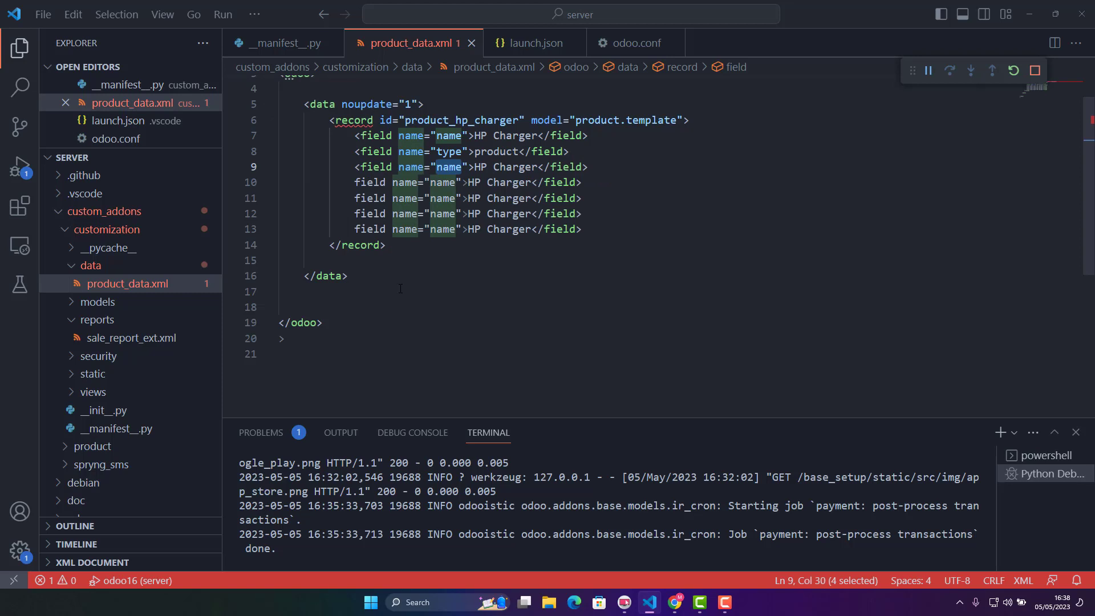
pyautogui.write('list_')
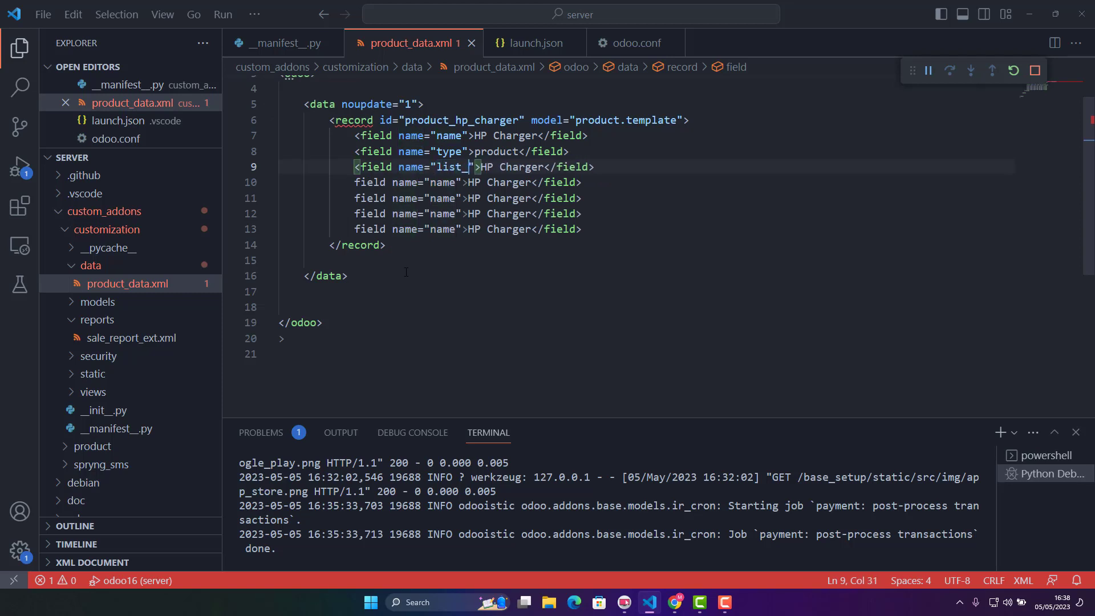
pyautogui.write('price')
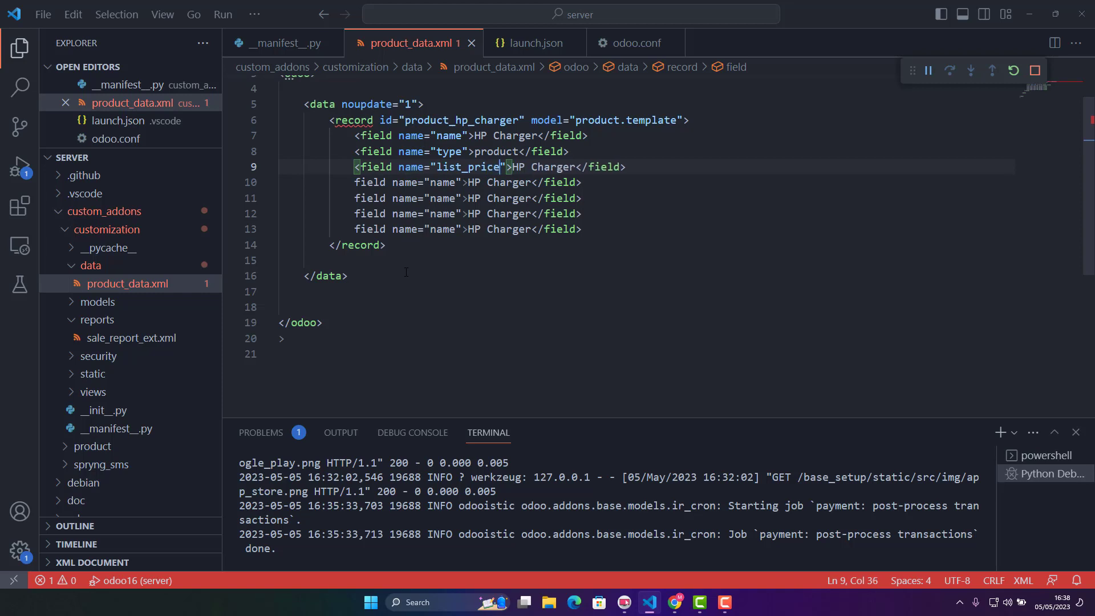
pyautogui.press('Right')
pyautogui.press('Right')
pyautogui.press('BackSpace')
pyautogui.press('Delete')
pyautogui.press('Delete')
pyautogui.press('Delete')
pyautogui.press('Delete')
pyautogui.press('Delete')
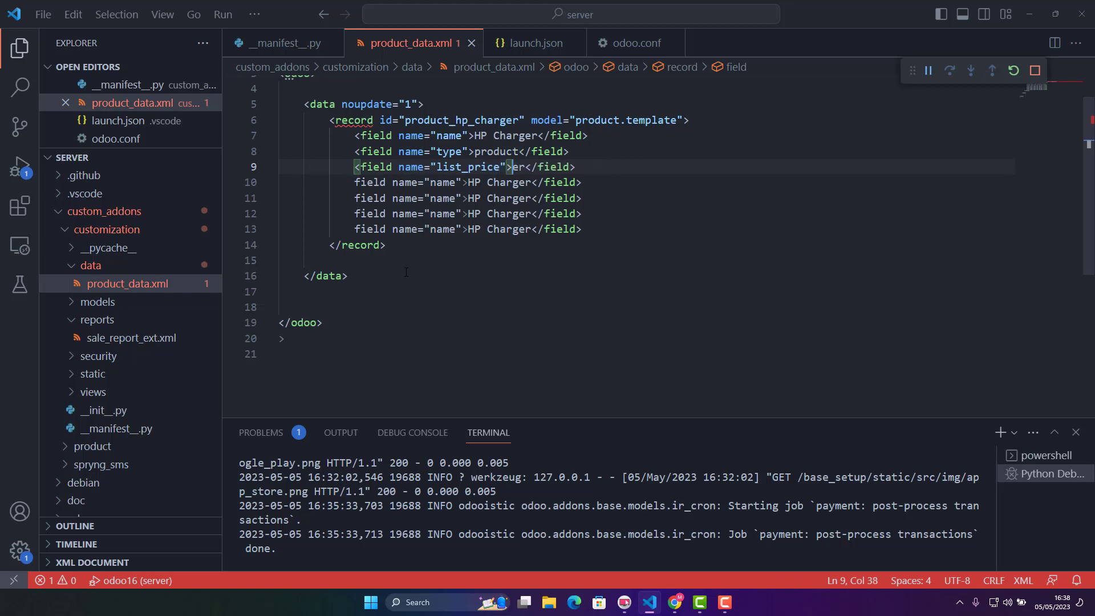
pyautogui.press('Delete')
pyautogui.press('Delete')
pyautogui.write('10')
pyautogui.write('.0')
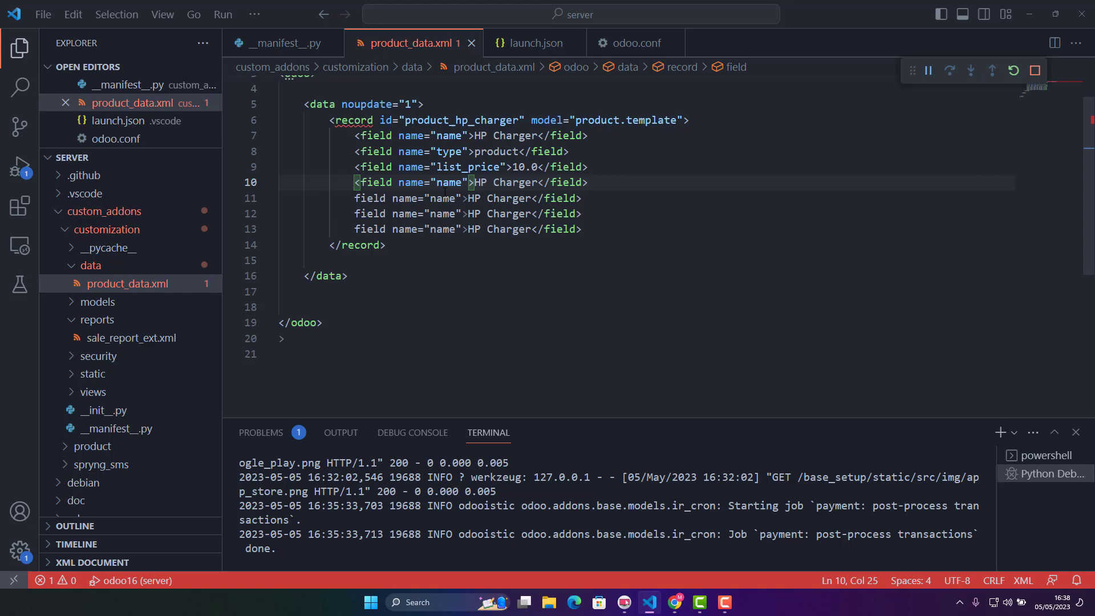
# Make the fourth line default_code HP_Charger and select the unused placeholder lines.
pyautogui.doubleClick(449, 183)
pyautogui.write('defa')
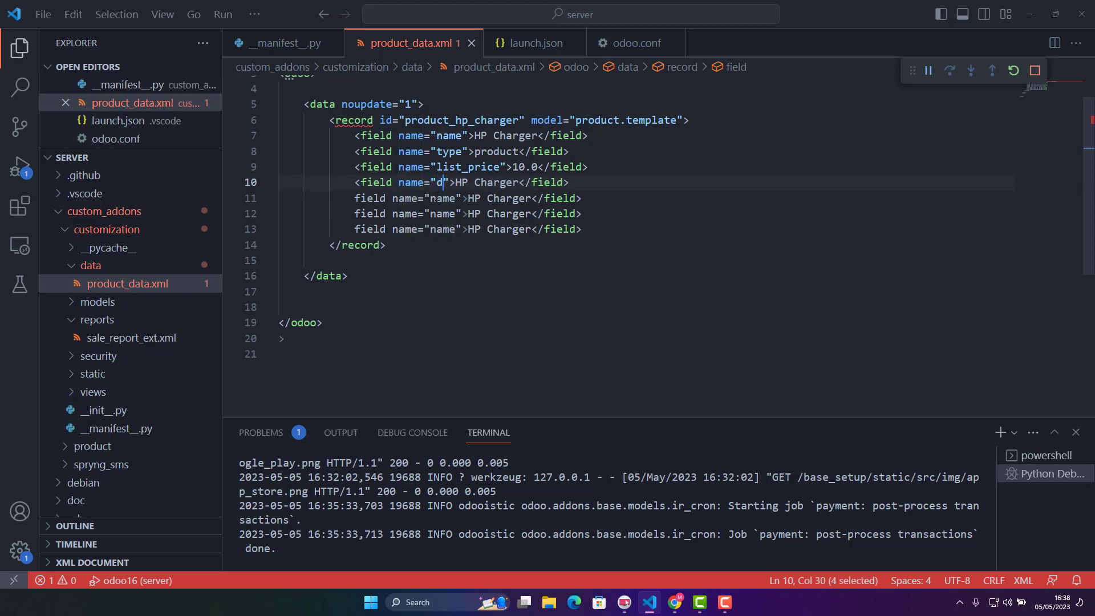
pyautogui.write('ult')
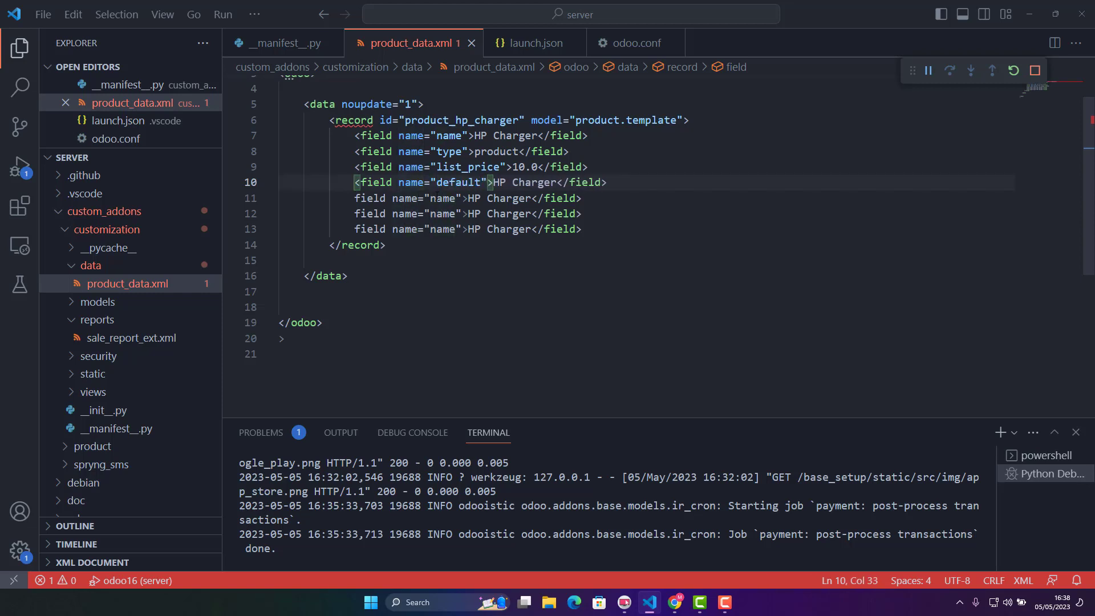
pyautogui.write('_code')
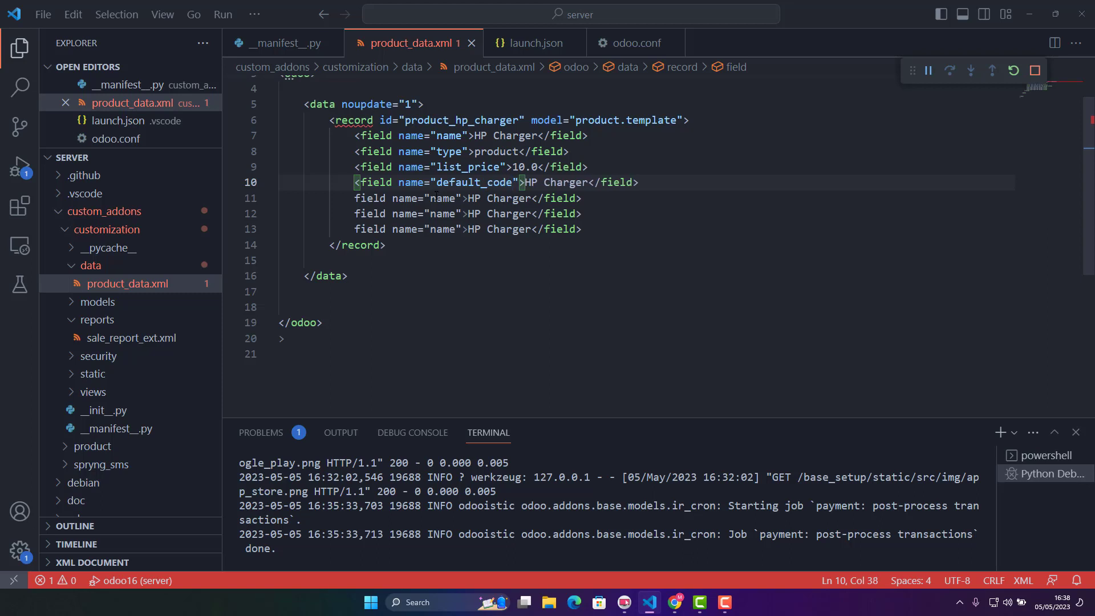
pyautogui.click(545, 183)
pyautogui.press('BackSpace')
pyautogui.write('_')
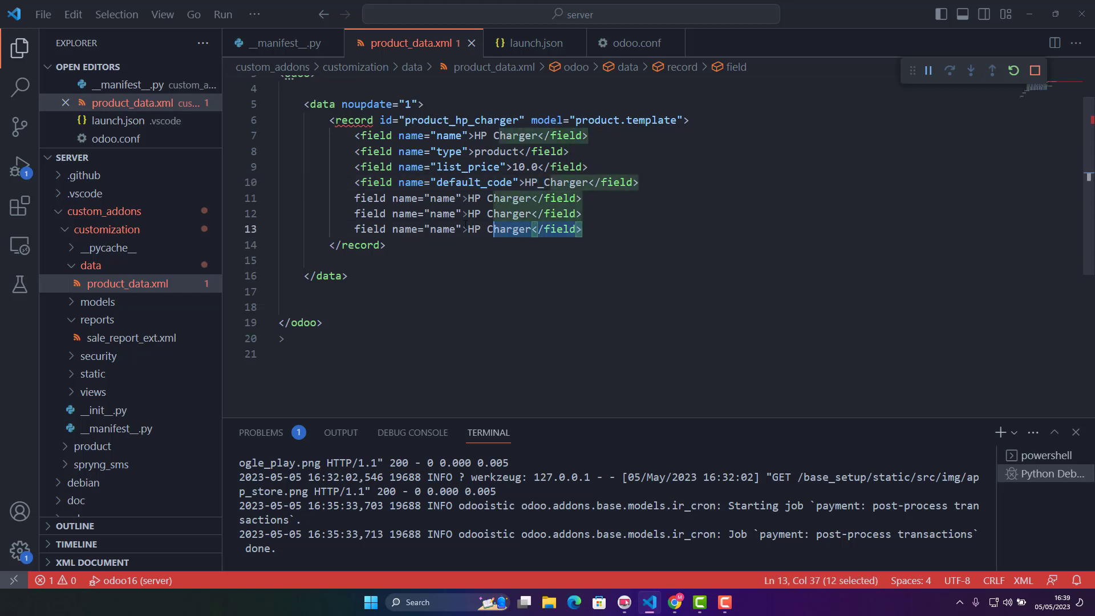
pyautogui.moveTo(582, 230); pyautogui.dragTo(355, 200)
# Delete the placeholder lines, the blank line after the record and the trailing '>'.
pyautogui.press('BackSpace')
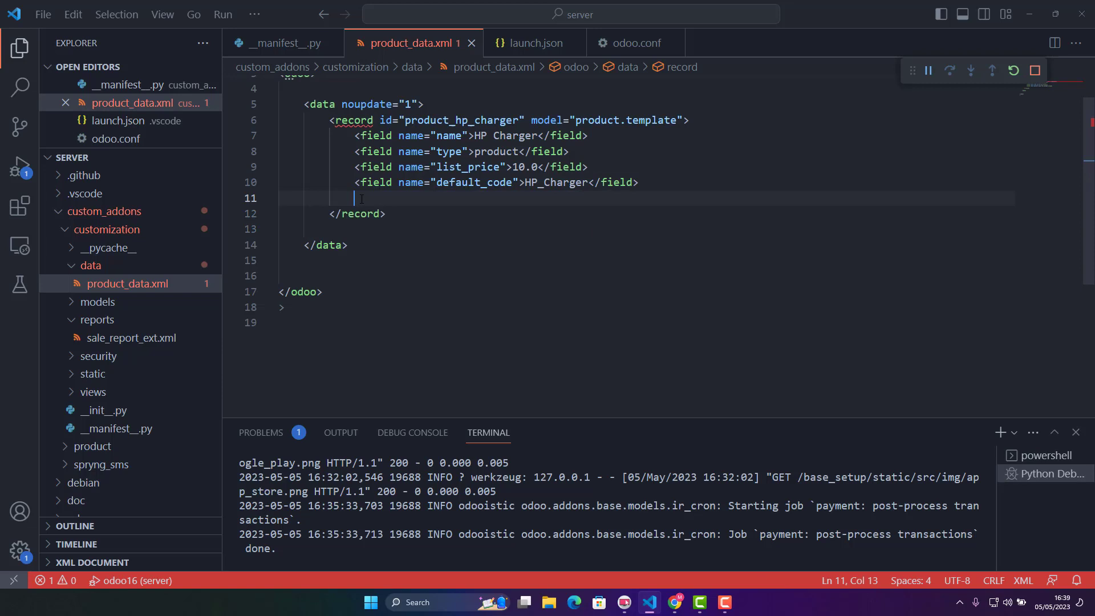
pyautogui.hotkey('ctrl', 'BackSpace')
pyautogui.press('BackSpace')
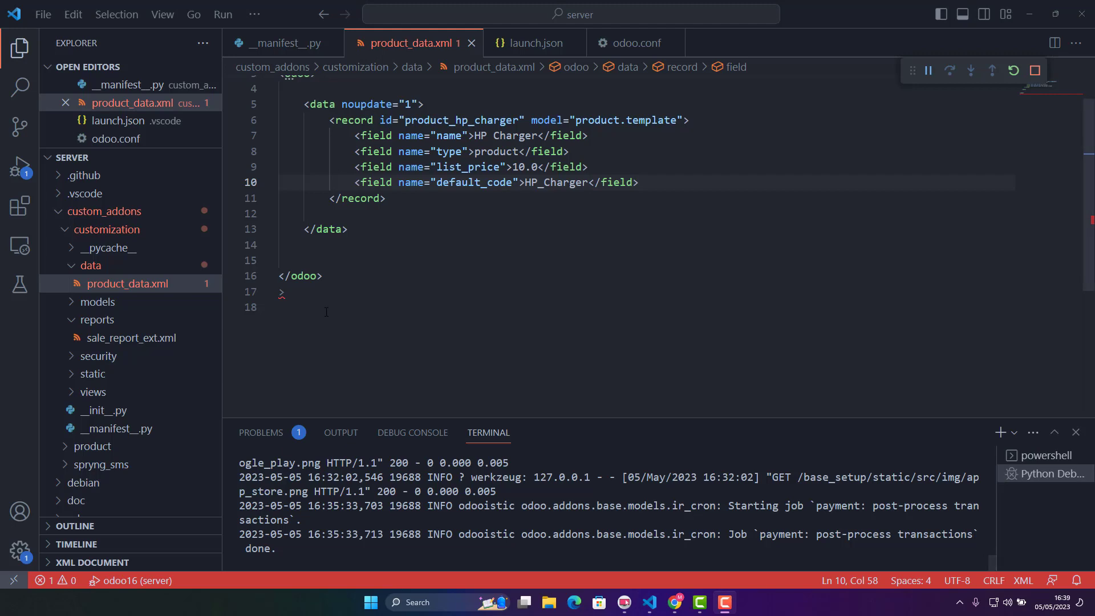
pyautogui.click(325, 292)
pyautogui.press('BackSpace')
pyautogui.scroll(3, 399, 254)
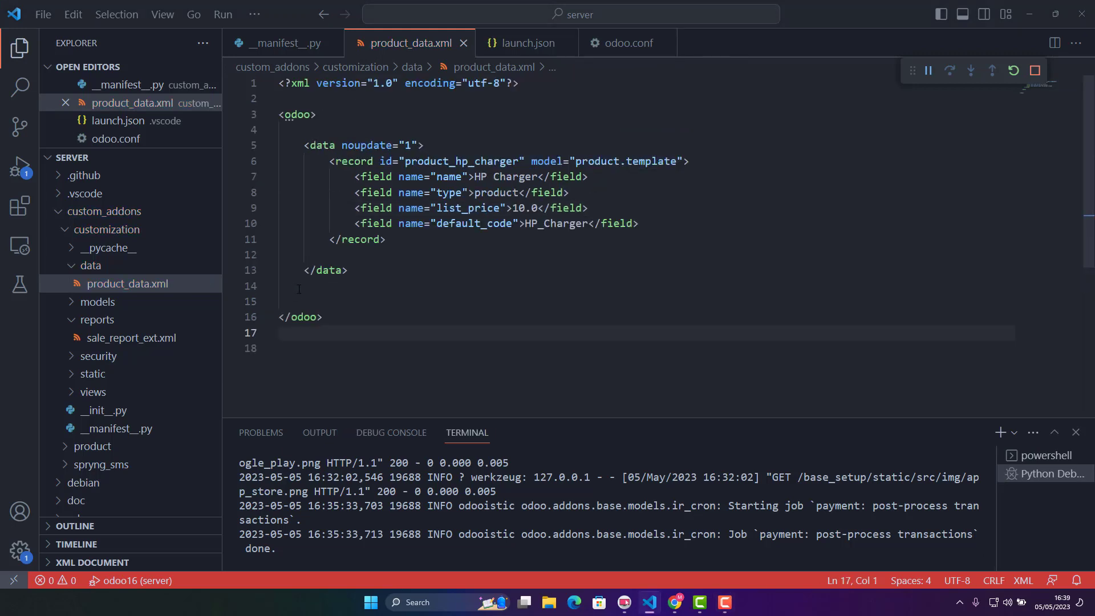
pyautogui.scroll(-3, 398, 254)
pyautogui.scroll(3, 399, 254)
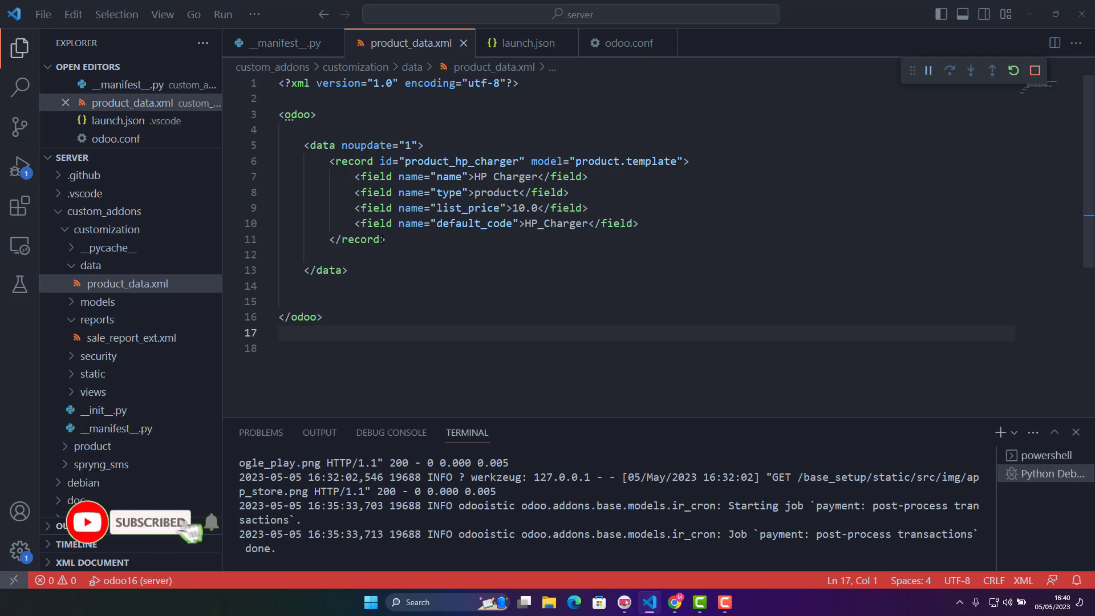
# Paste a copy of the HP Charger record below the original.
pyautogui.click(348, 255)
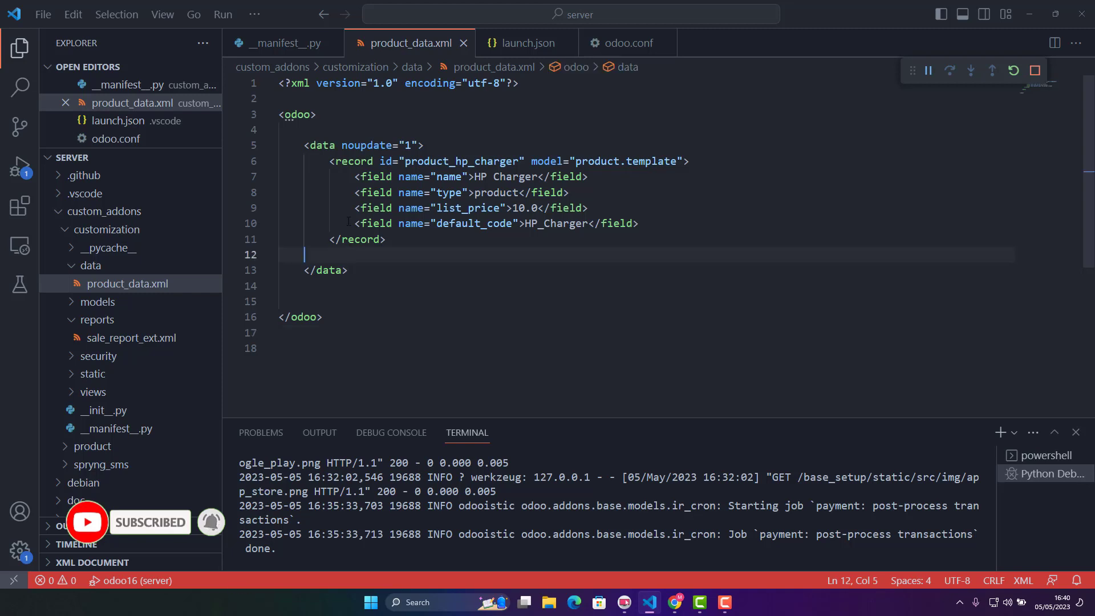
pyautogui.moveTo(330, 162); pyautogui.dragTo(405, 239)
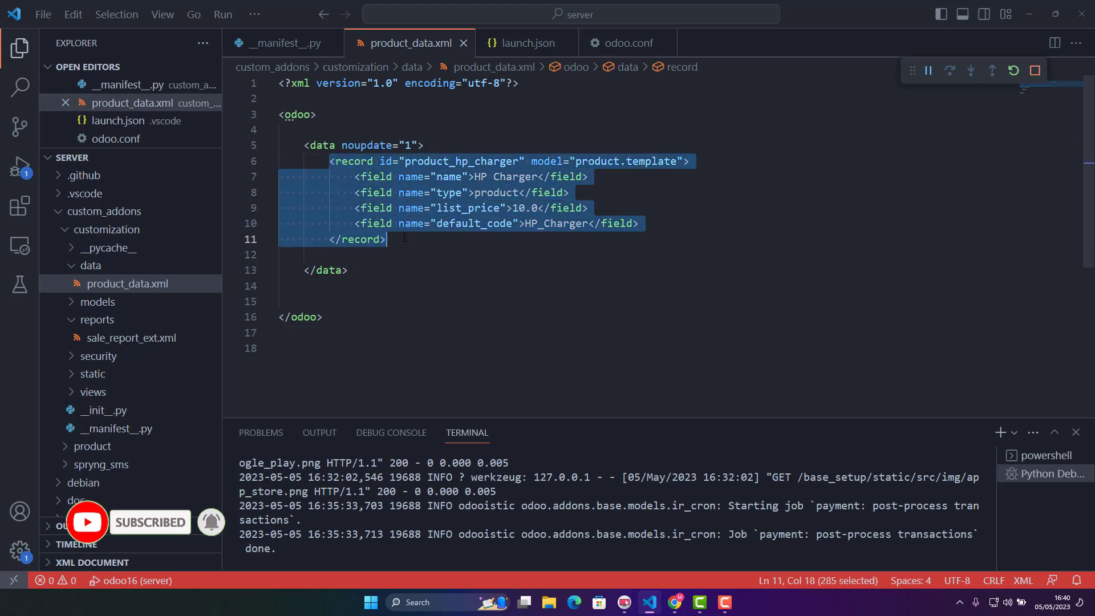
pyautogui.click(473, 240)
pyautogui.press('Return')
pyautogui.press('Return')
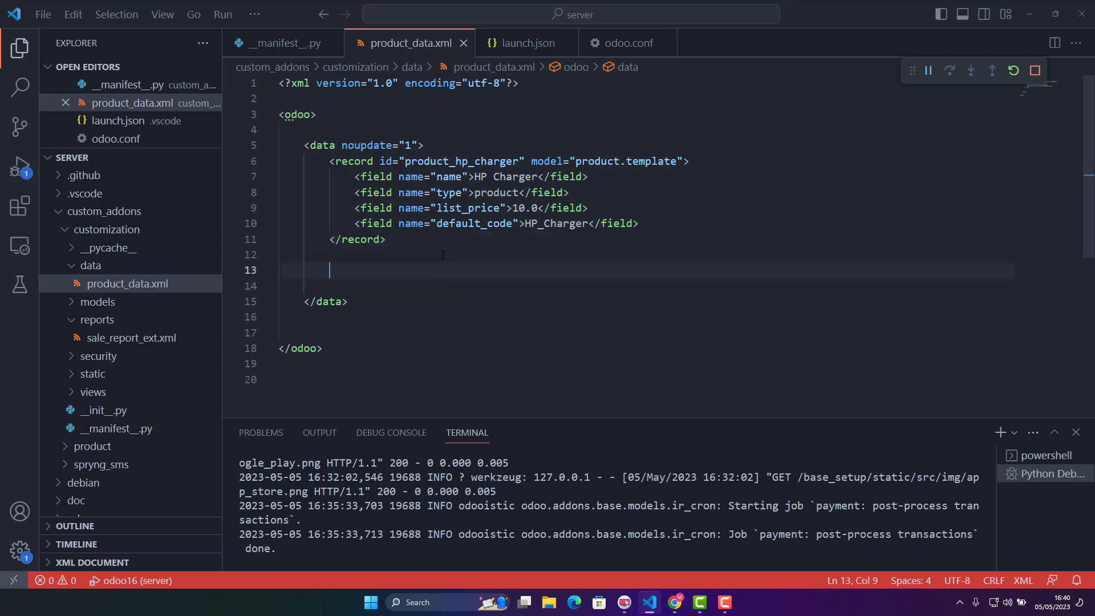
pyautogui.write('<record id="product_hp_charger" model="product.template">             <field name="name">HP Charger</field>             <field name="type">product</field>             <field name="list_price">10.0</field>             <field name="default_code">HP_Charger</field>         </record>')
# Rename the copy's id to product_dell_charger and its name to Dell Charger.
pyautogui.press('Up')
pyautogui.press('Up')
pyautogui.press('Up')
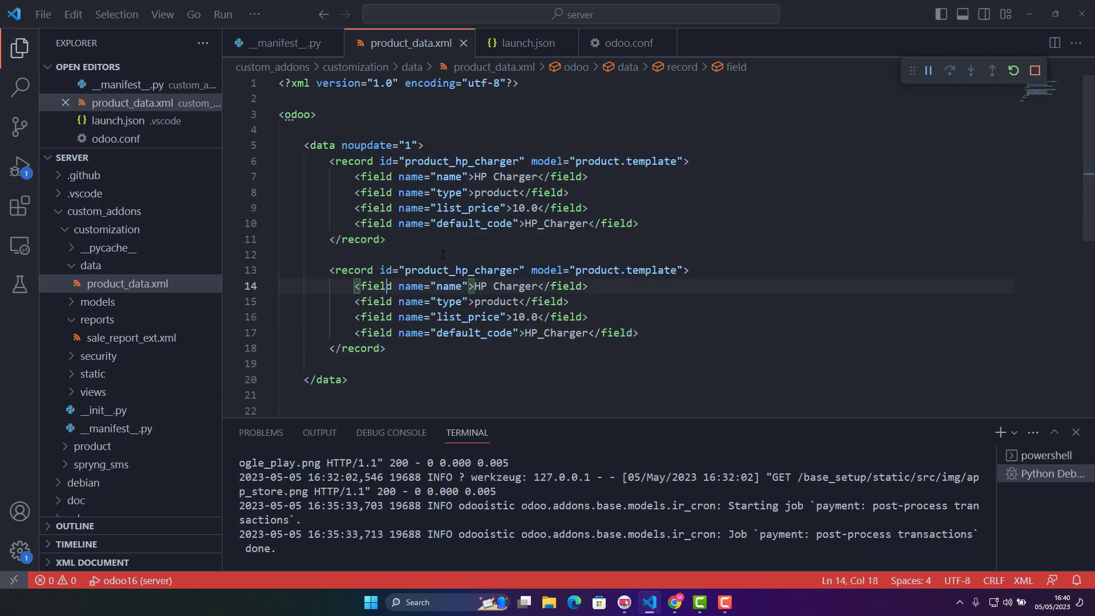
pyautogui.hotkey('ctrl', 'Right')
pyautogui.hotkey('ctrl', 'Right')
pyautogui.hotkey('ctrl', 'Right')
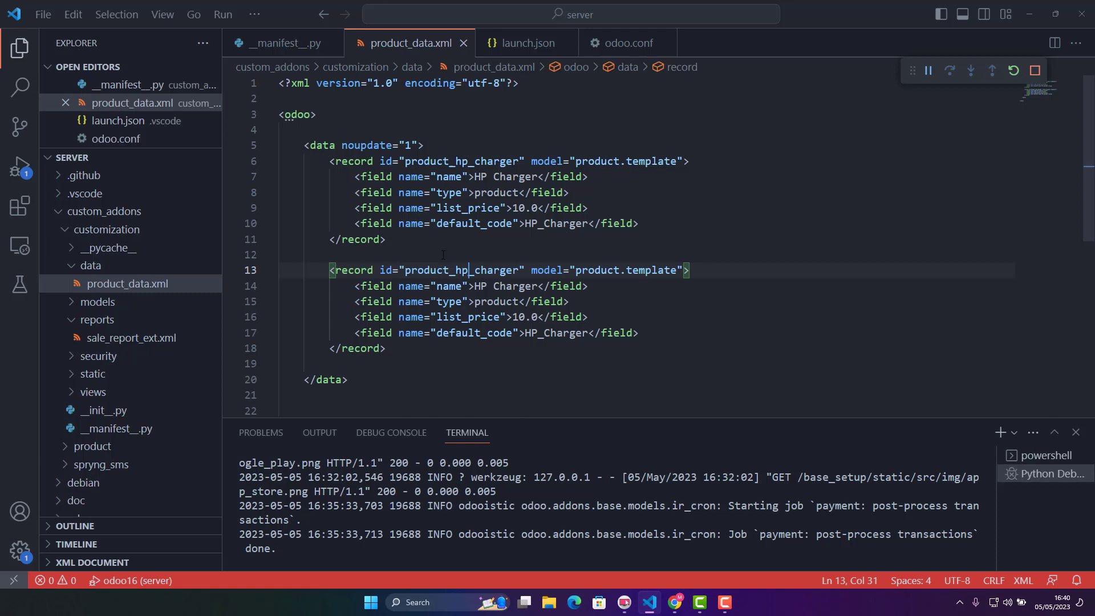
pyautogui.press('BackSpace')
pyautogui.press('BackSpace')
pyautogui.write('dell')
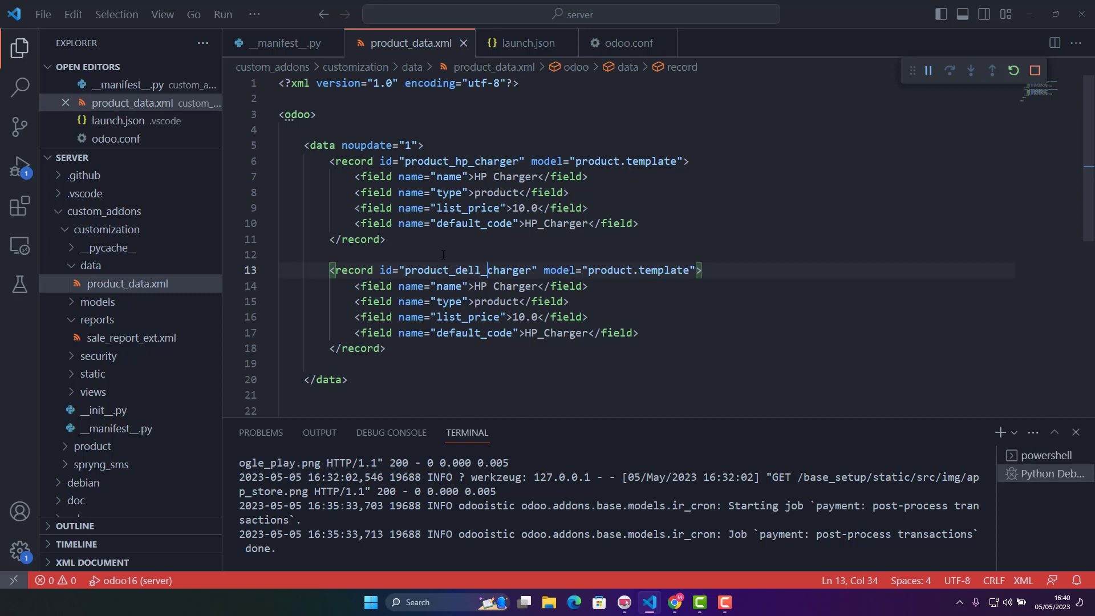
pyautogui.hotkey('ctrl', 'Right')
pyautogui.hotkey('ctrl', 'Right')
pyautogui.hotkey('ctrl', 'Right')
pyautogui.press('Down')
pyautogui.press('End')
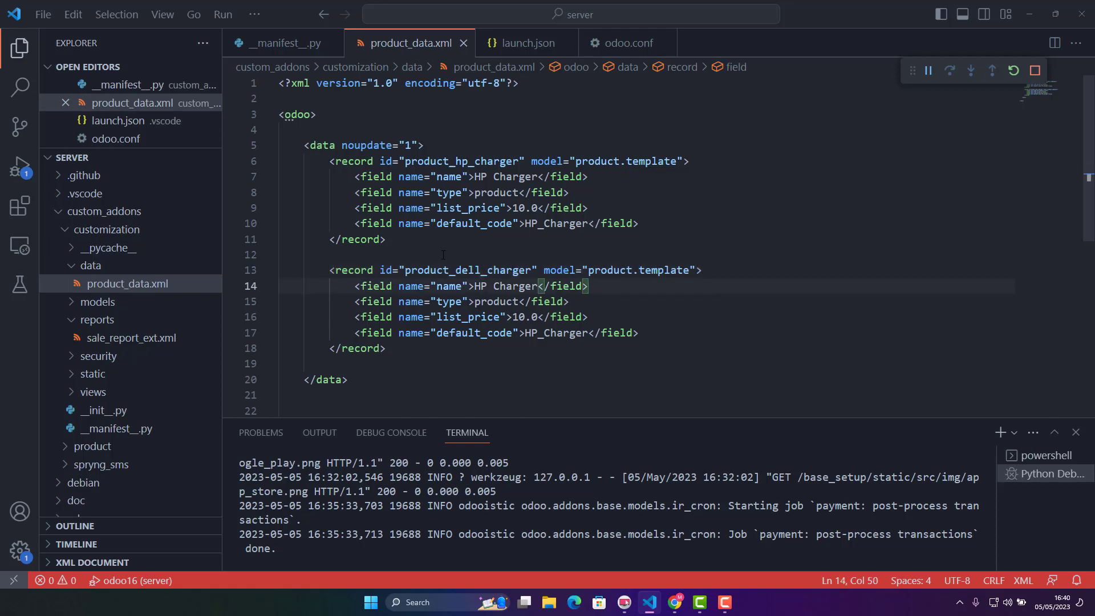
pyautogui.hotkey('ctrl', 'Left')
pyautogui.hotkey('ctrl', 'Left')
pyautogui.hotkey('ctrl', 'Left')
pyautogui.press('Left')
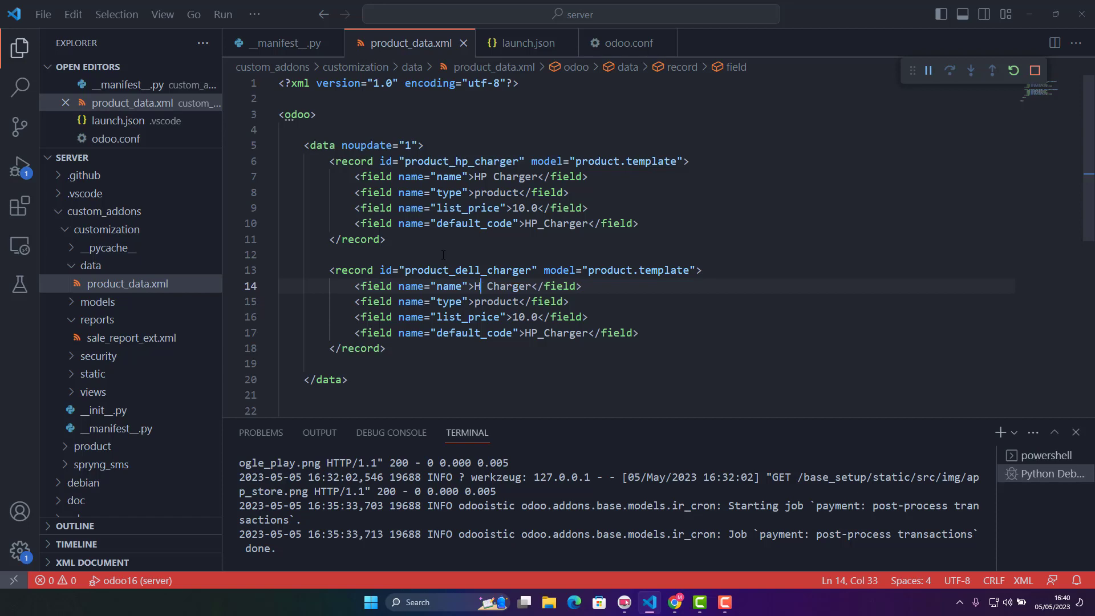
pyautogui.press('BackSpace')
pyautogui.press('BackSpace')
pyautogui.write('Dell')
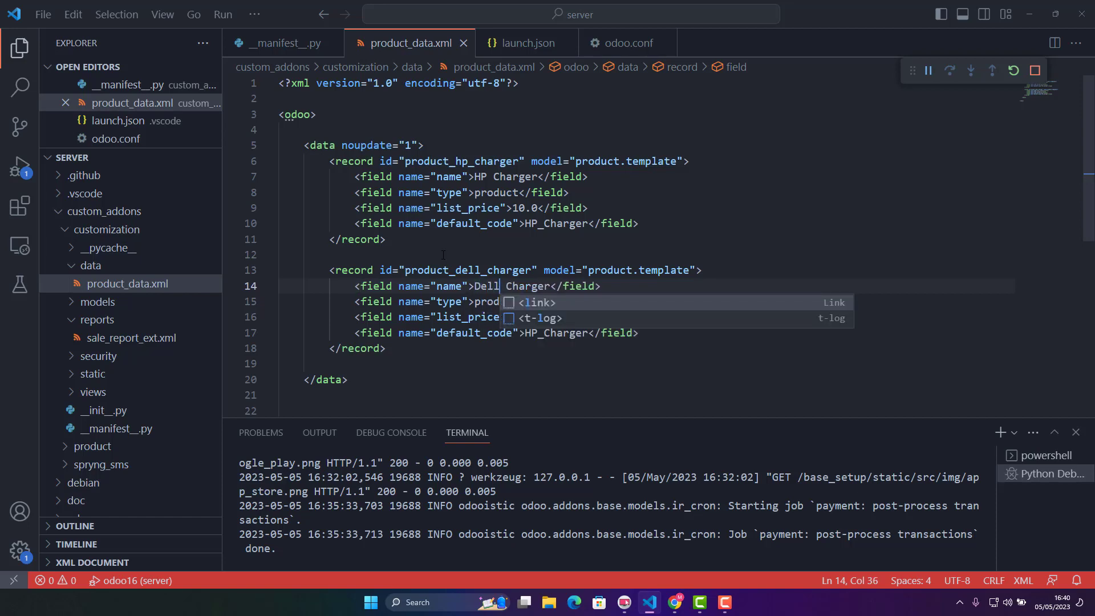
# Set the Dell price to 12.0 and default code to DELL_Charger, then select the record.
pyautogui.press('Escape')
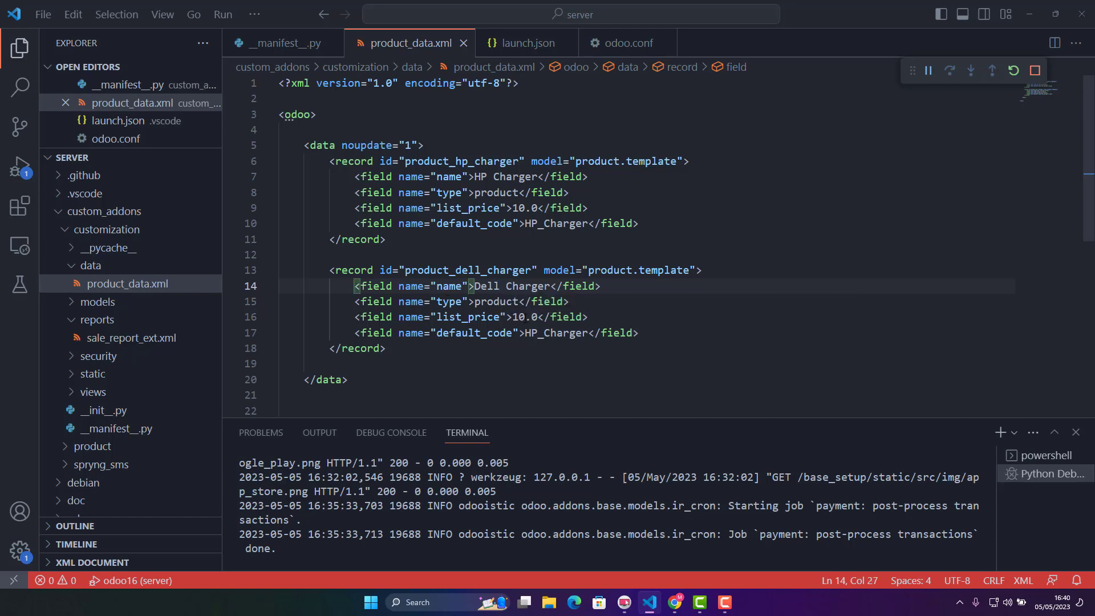
pyautogui.click(526, 317)
pyautogui.press('BackSpace')
pyautogui.write('2')
pyautogui.click(540, 334)
pyautogui.press('BackSpace')
pyautogui.press('BackSpace')
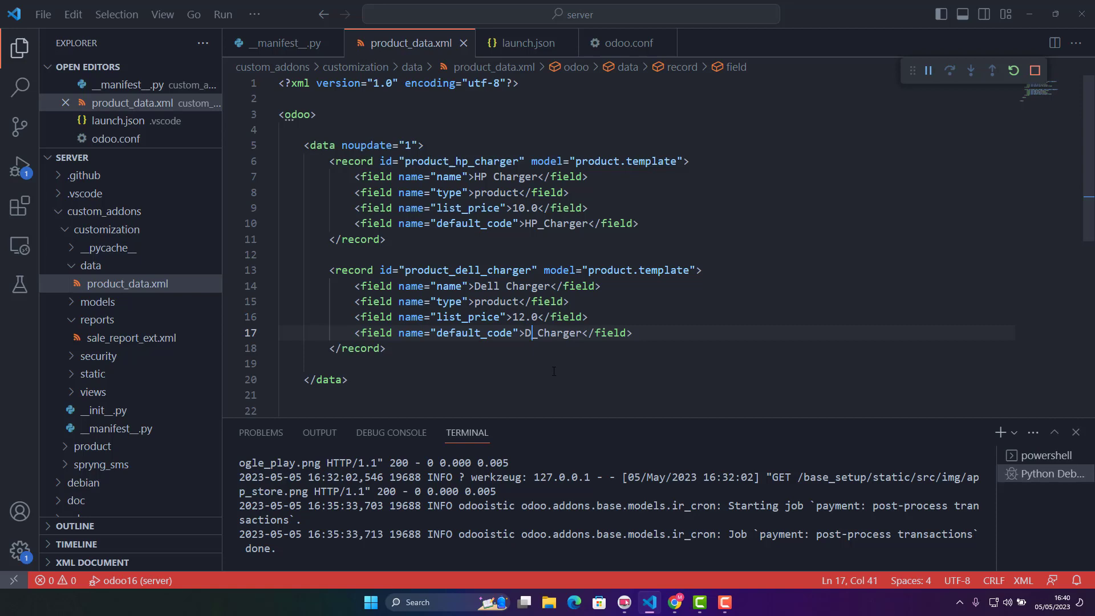
pyautogui.write('DELL')
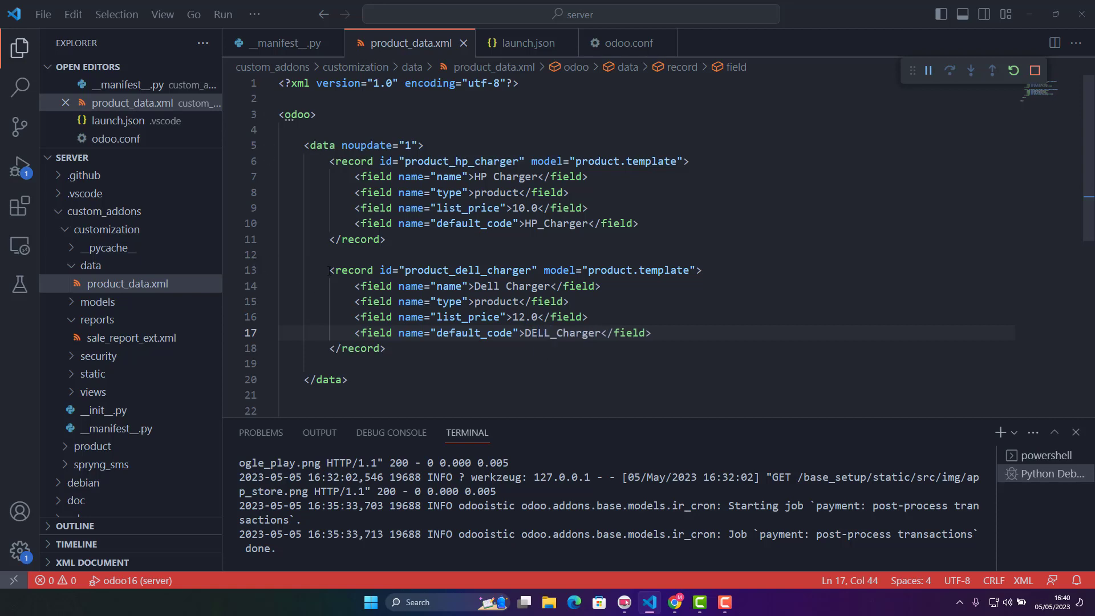
pyautogui.moveTo(329, 270); pyautogui.dragTo(388, 349)
pyautogui.hotkey('ctrl', 'c')
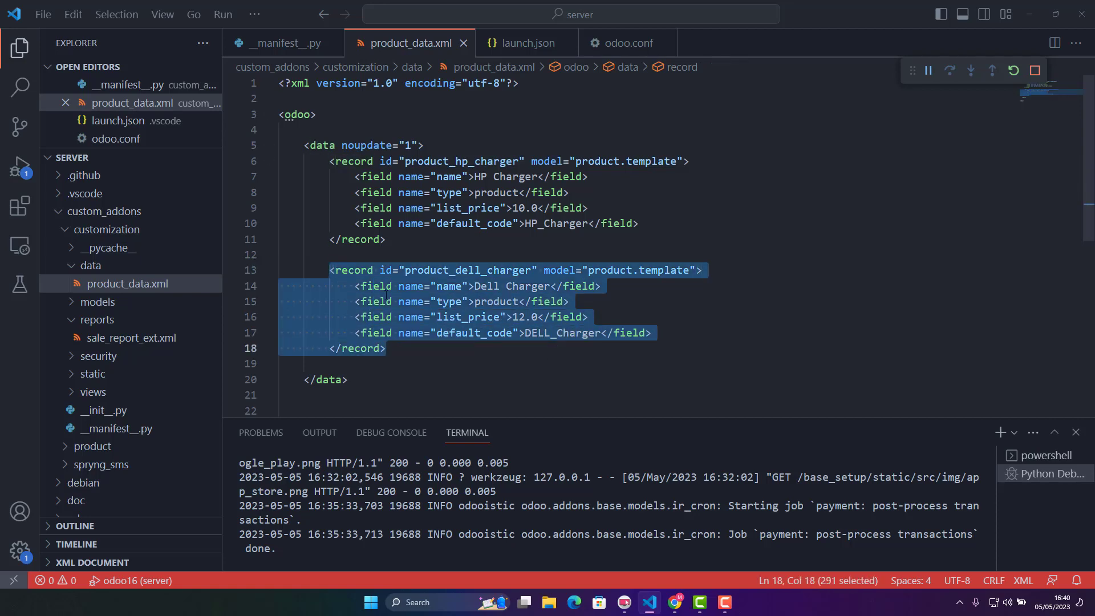
# Paste a copy of the Dell Charger record below it and rename its id to corsair_mouse.
pyautogui.press('Right')
pyautogui.press('Return')
pyautogui.press('Return')
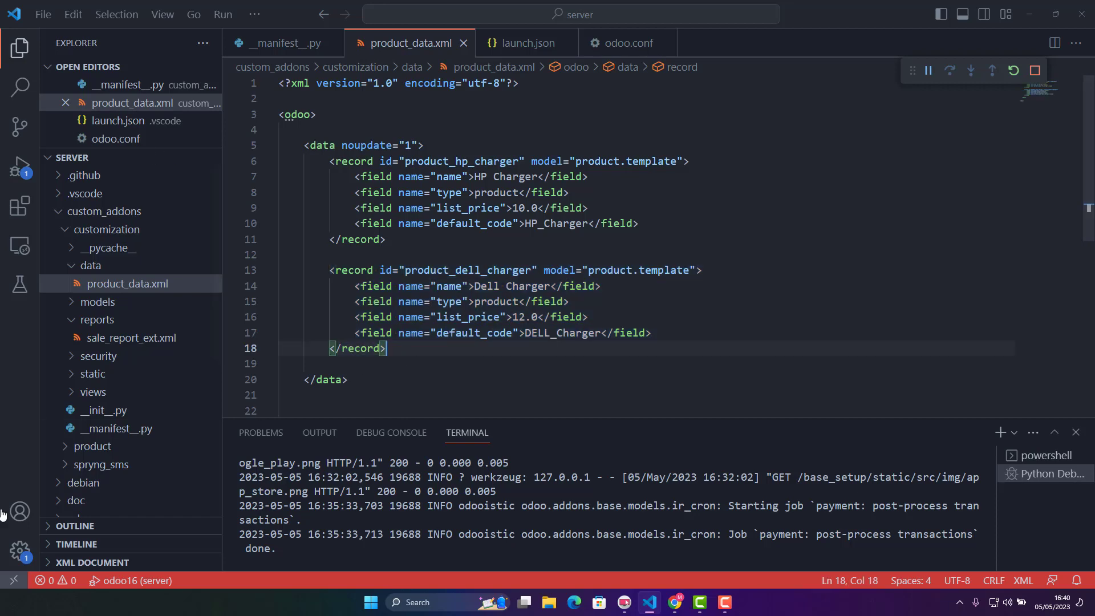
pyautogui.hotkey('ctrl', 'v')
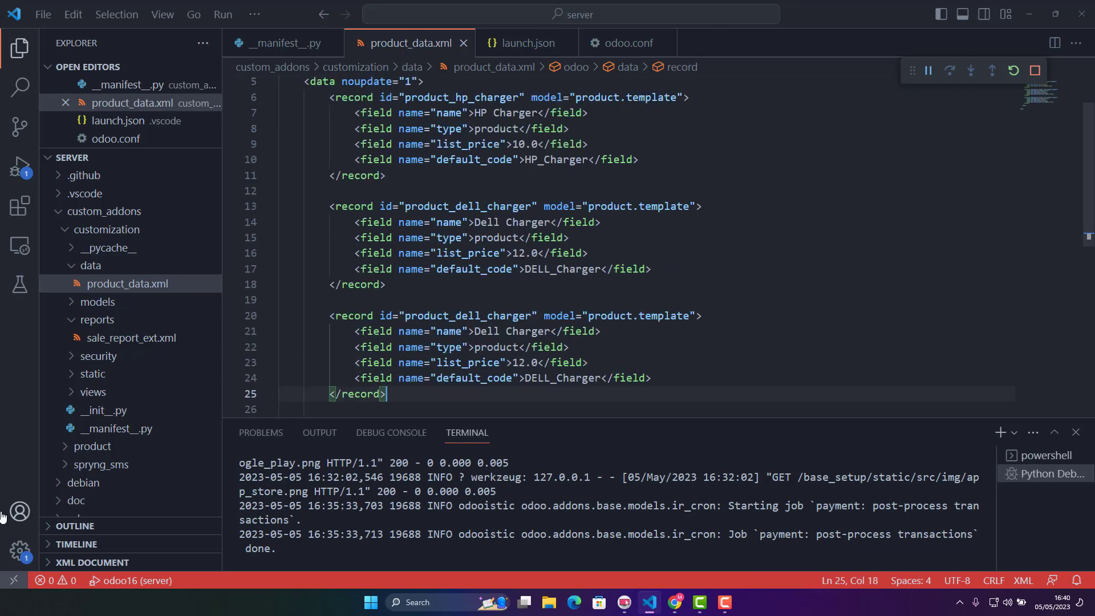
pyautogui.doubleClick(468, 316)
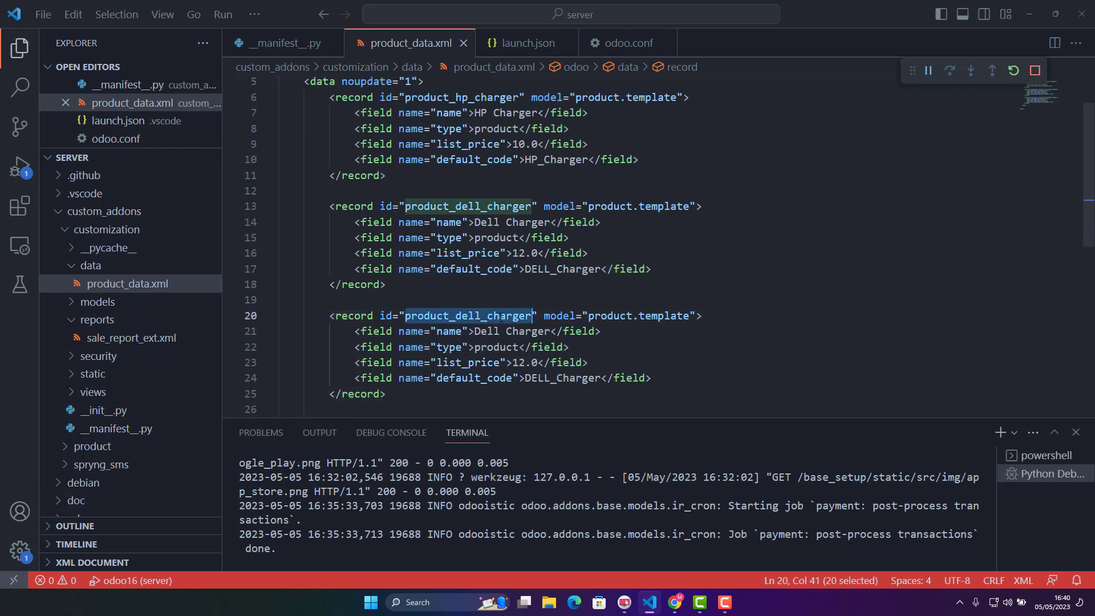
pyautogui.write('corsair')
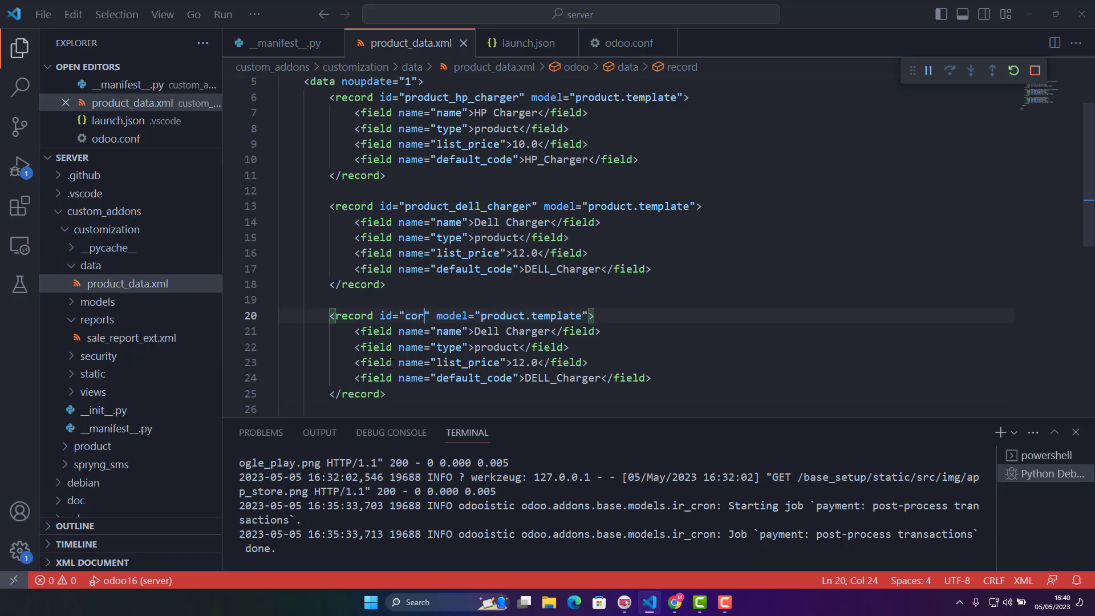
pyautogui.write('_')
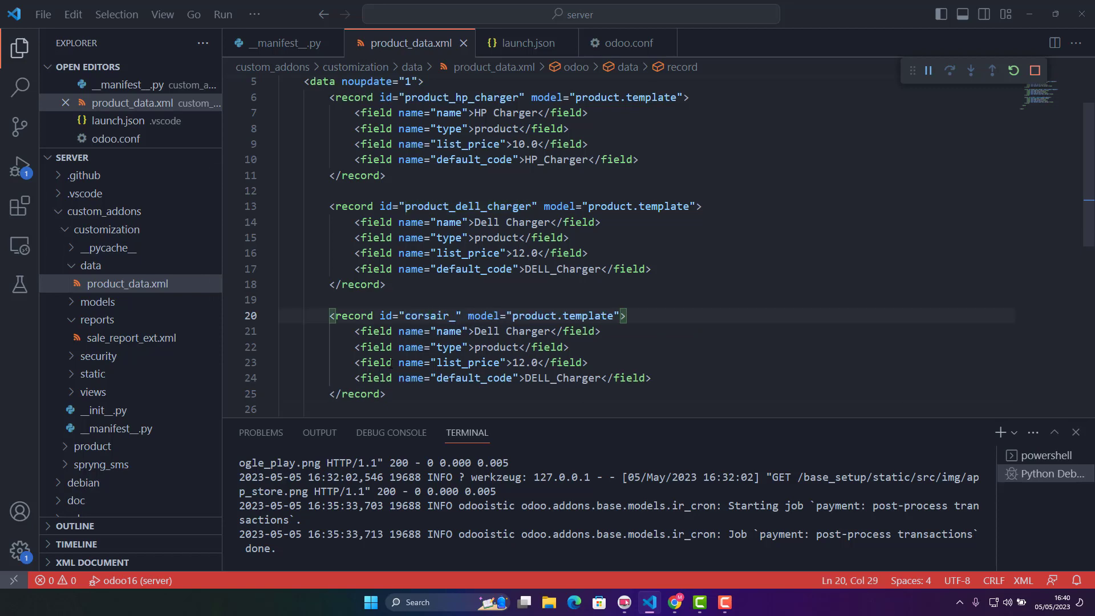
pyautogui.write('mouse')
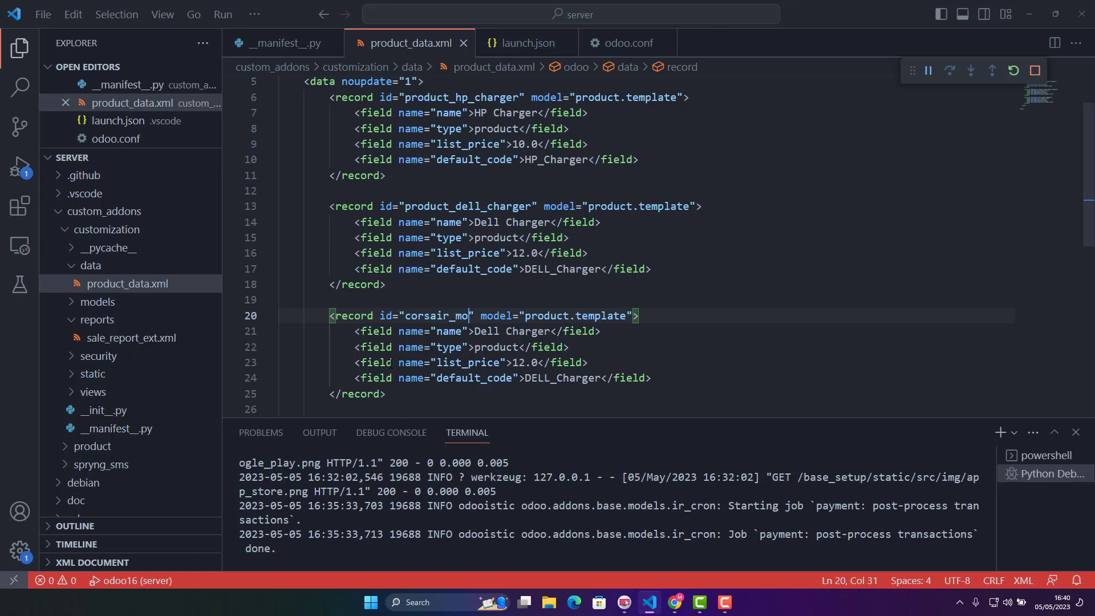
pyautogui.scroll(2, 622, 340)
pyautogui.scroll(-3, 621, 339)
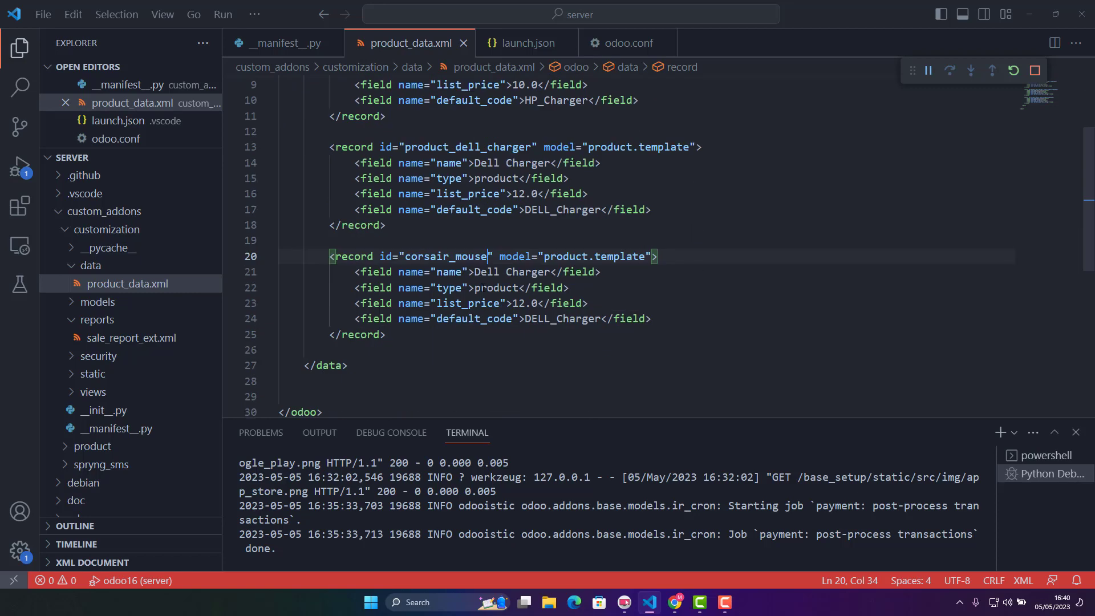
# Rename the copied product from Dell Charger to Corsair Mouse.
pyautogui.press('Down')
pyautogui.doubleClick(485, 271)
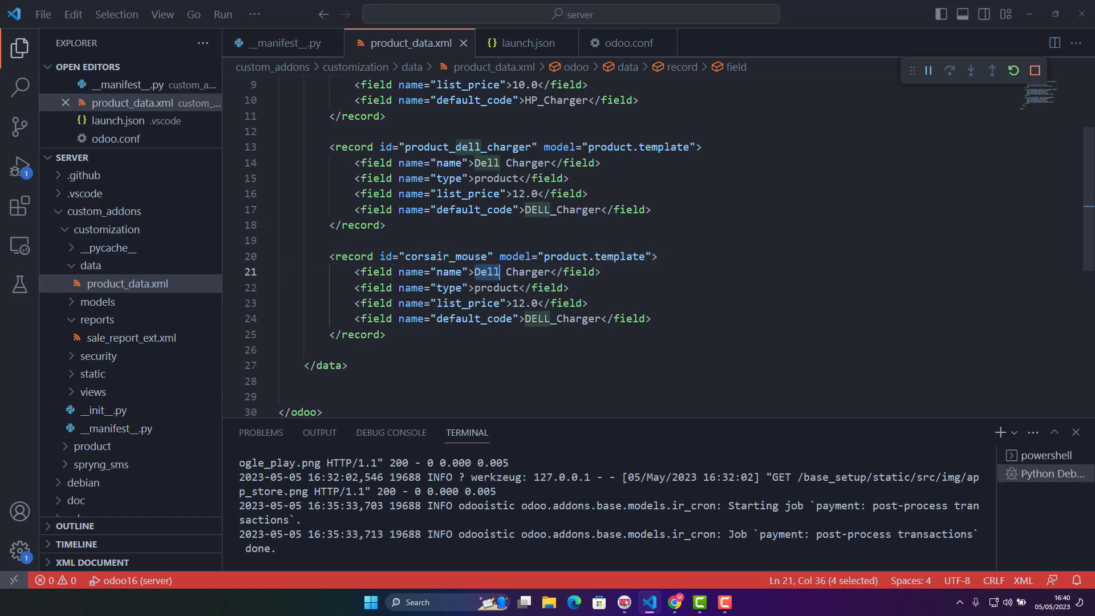
pyautogui.write('Co')
pyautogui.write('rsair')
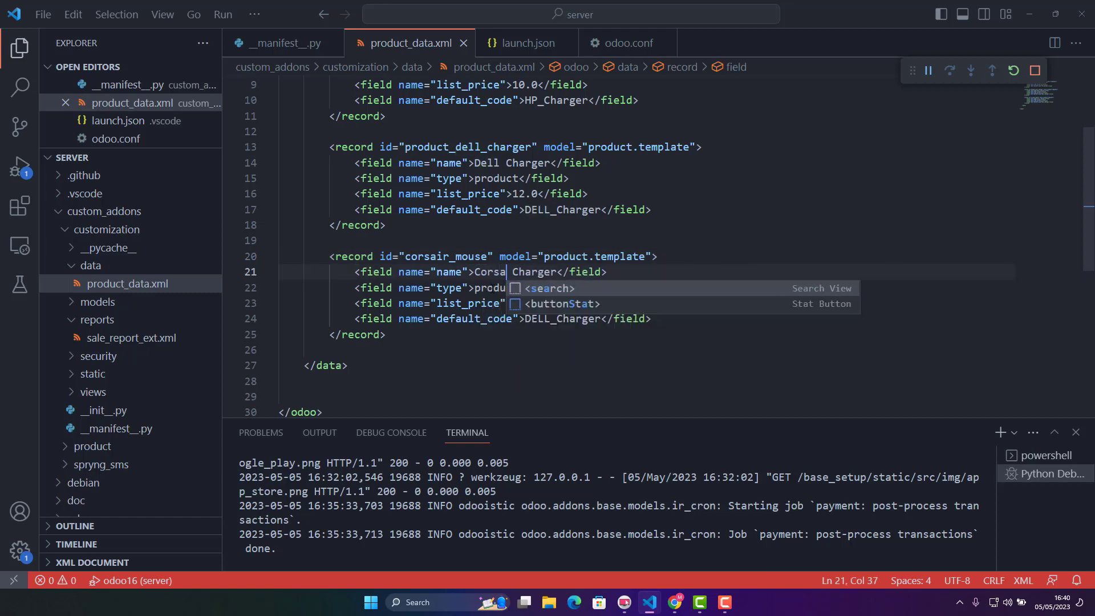
pyautogui.press('Escape')
pyautogui.press('End')
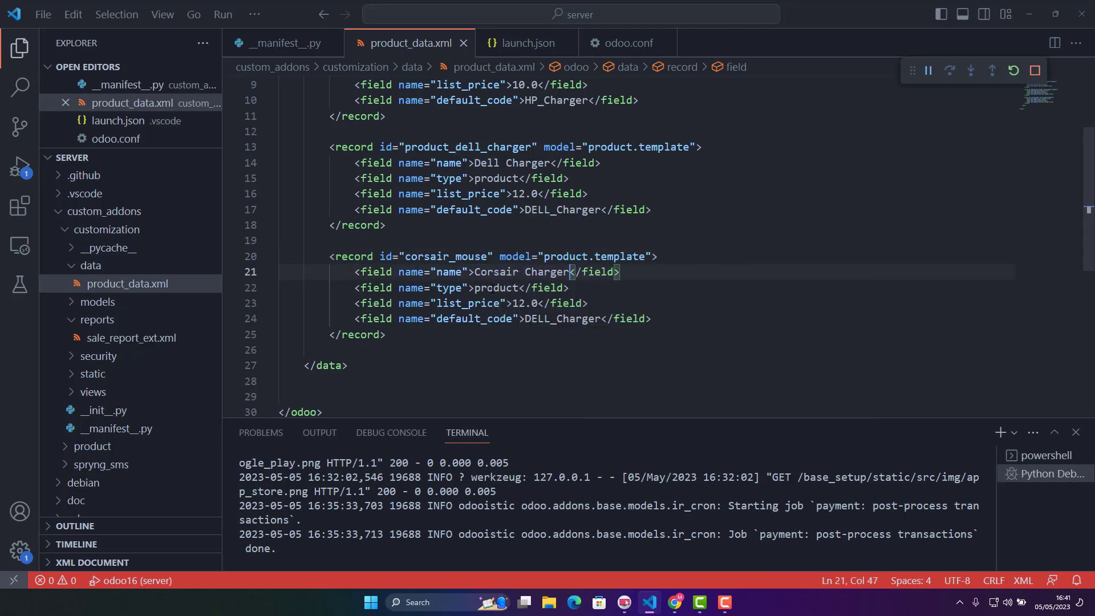
pyautogui.press('BackSpace')
pyautogui.press('BackSpace')
pyautogui.press('BackSpace')
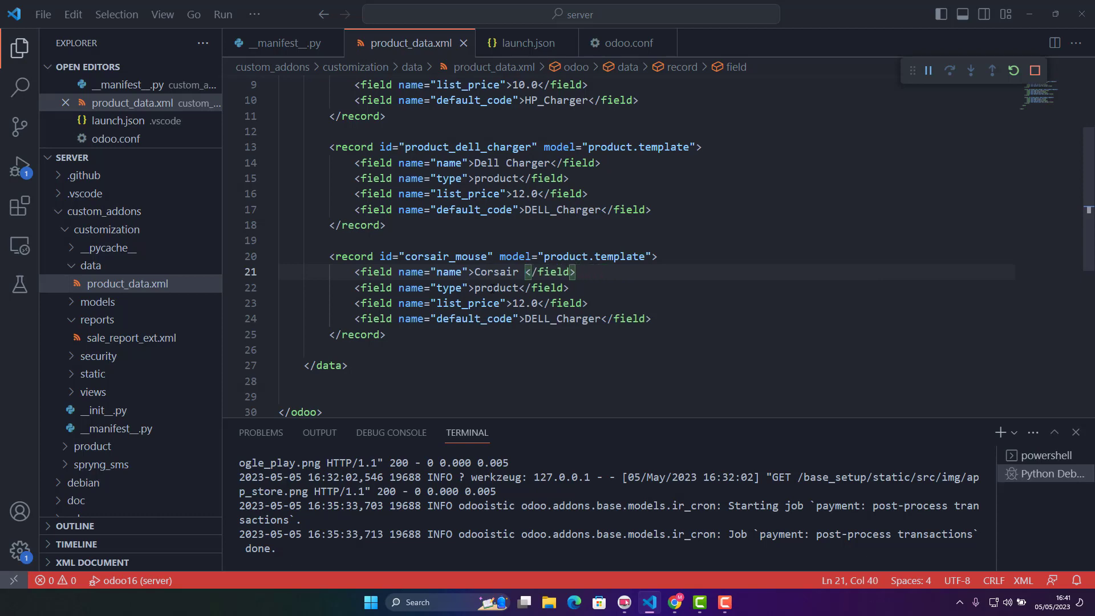
pyautogui.write('Mouse')
pyautogui.press('Escape')
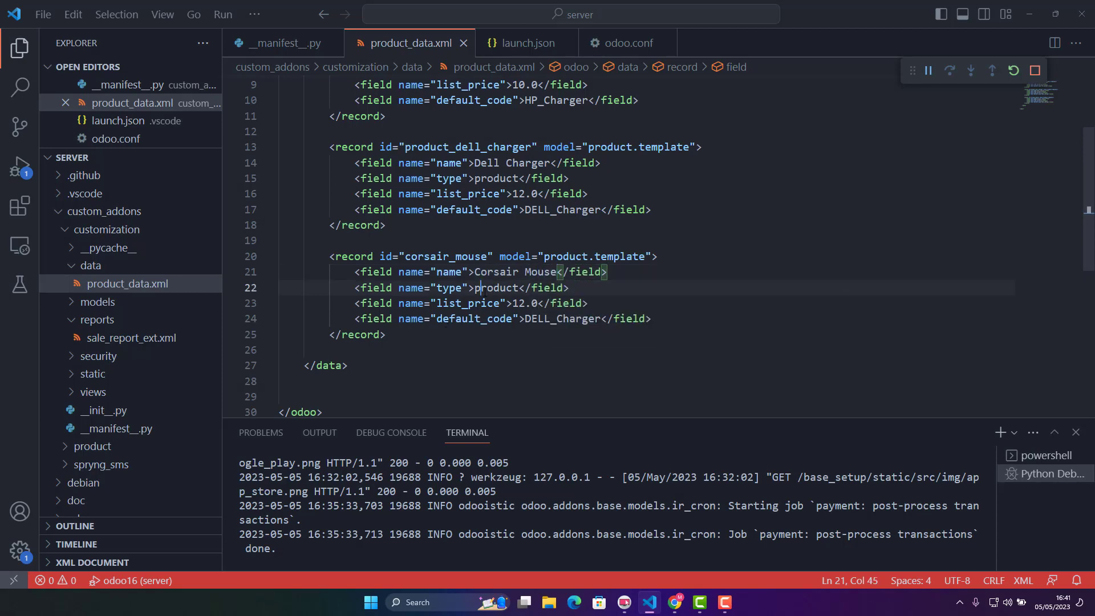
# Set the copy's price to 45 and its default code to corsair_mouse.
pyautogui.doubleClick(494, 288)
pyautogui.doubleClick(517, 303)
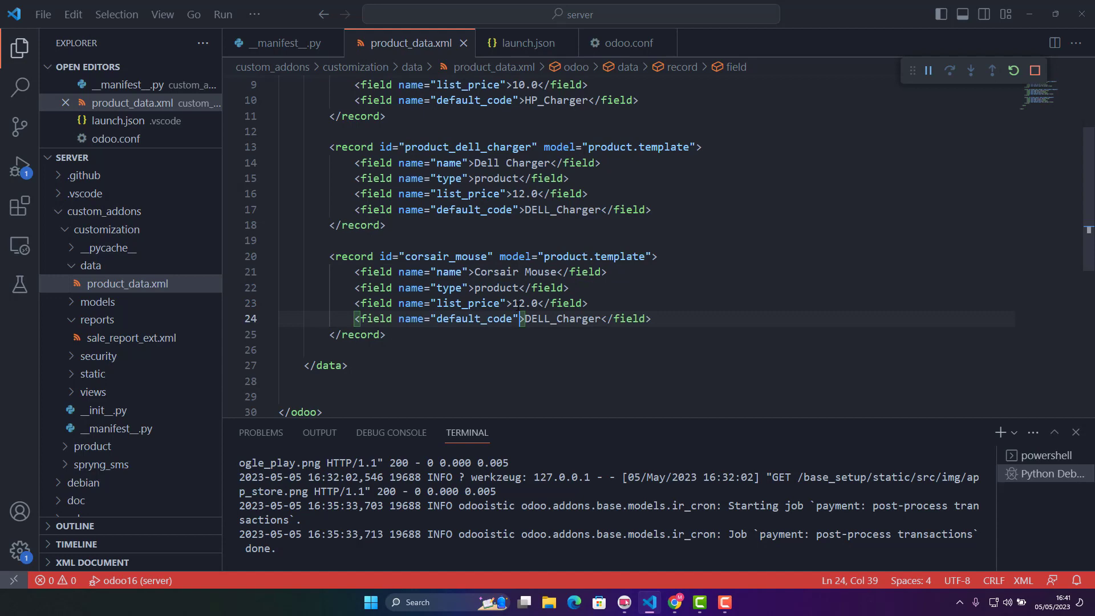
pyautogui.moveTo(513, 303); pyautogui.dragTo(539, 302)
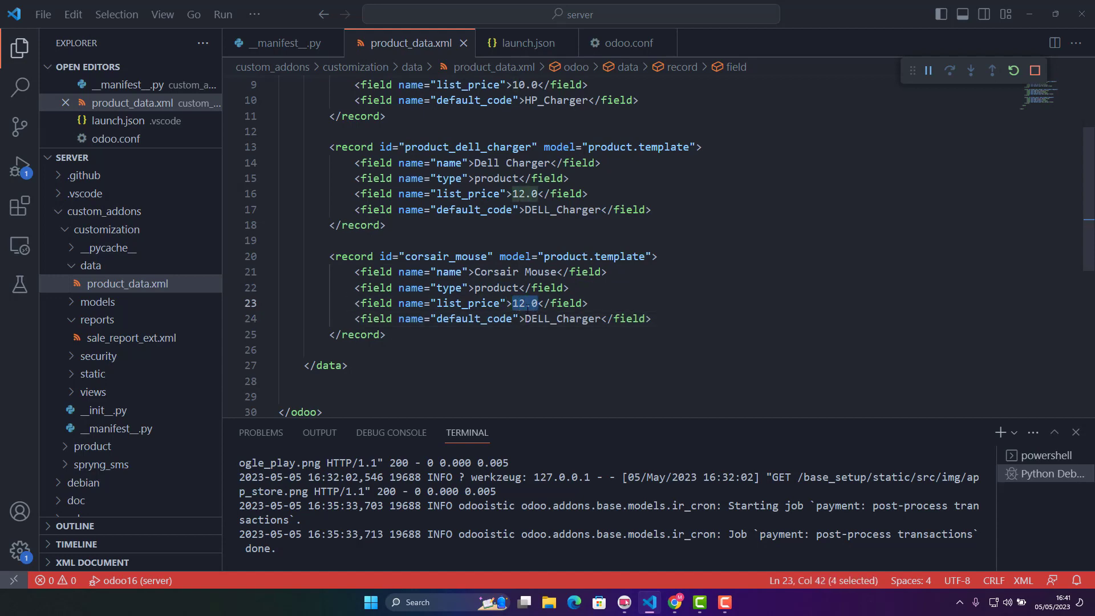
pyautogui.write('45')
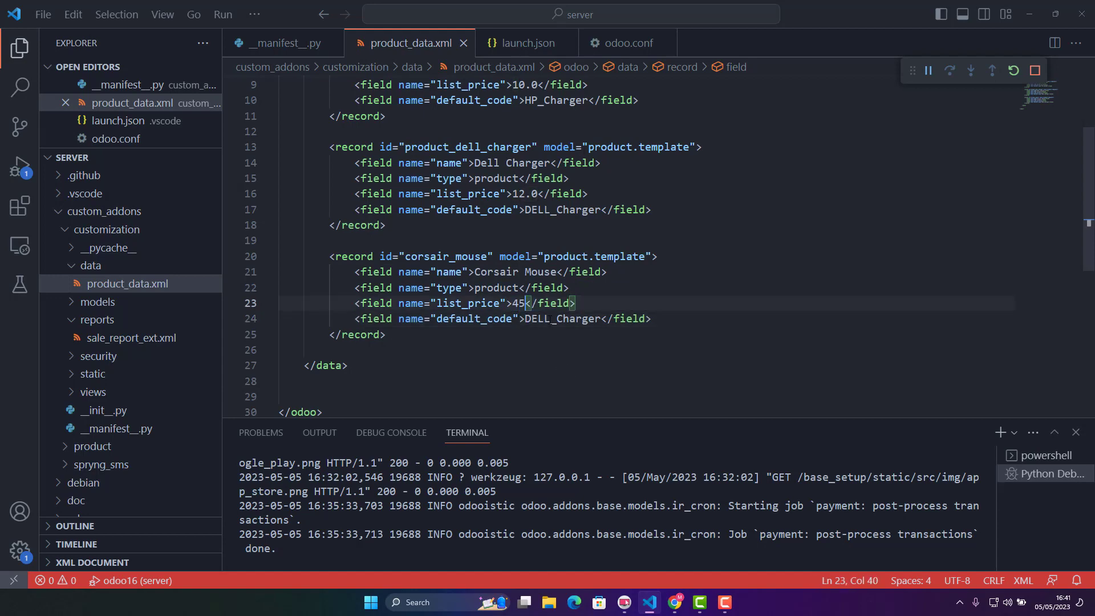
pyautogui.doubleClick(561, 318)
pyautogui.write('corsair_')
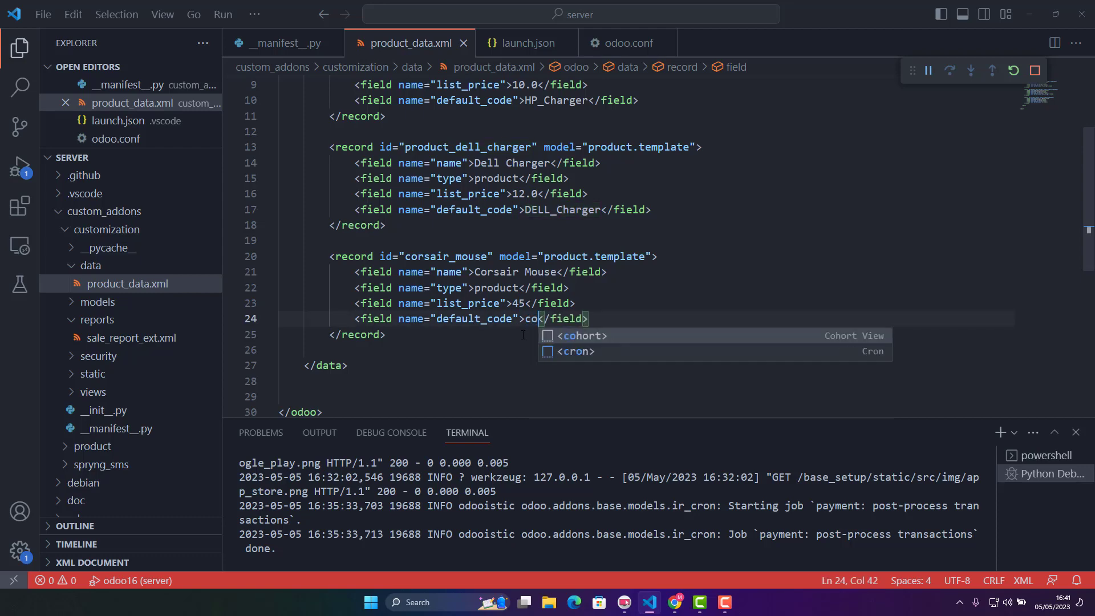
pyautogui.write('mouse')
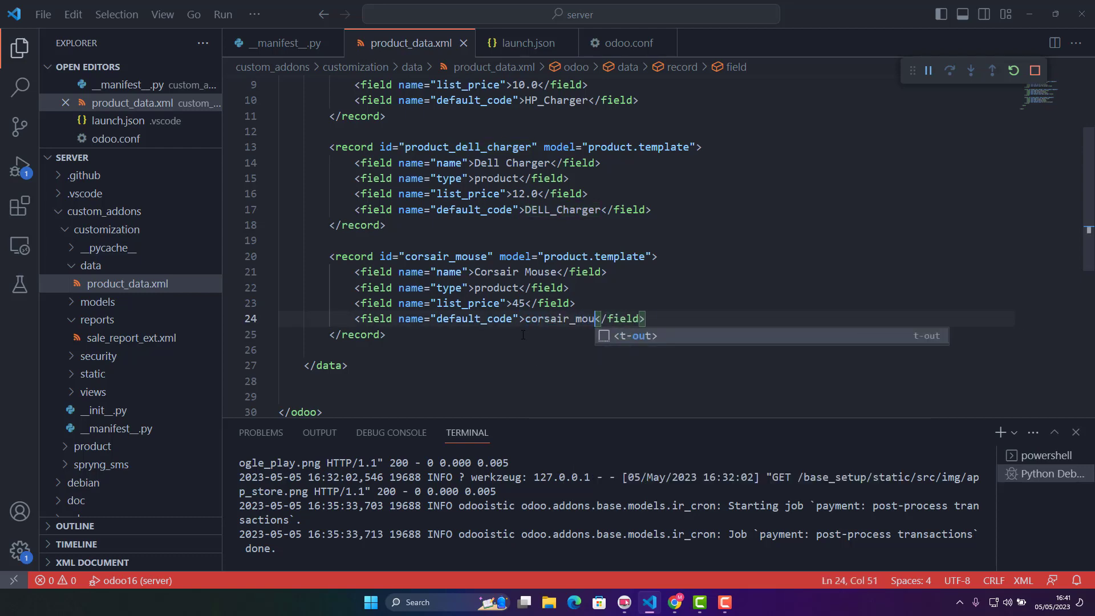
pyautogui.click(511, 303)
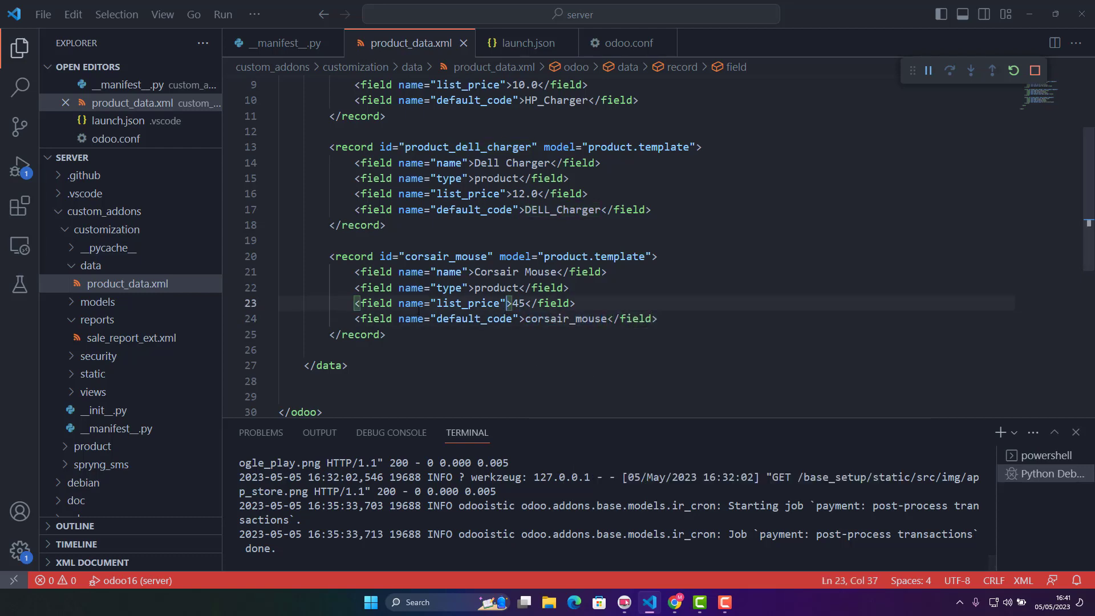
pyautogui.scroll(3, 515, 252)
pyautogui.scroll(-4, 470, 153)
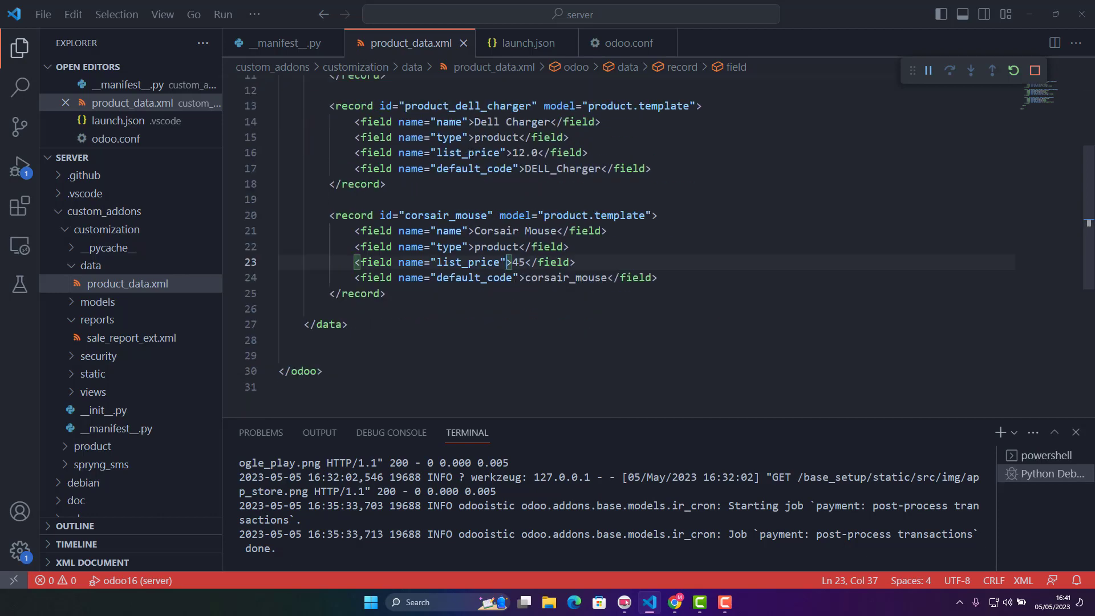
pyautogui.scroll(1, 472, 154)
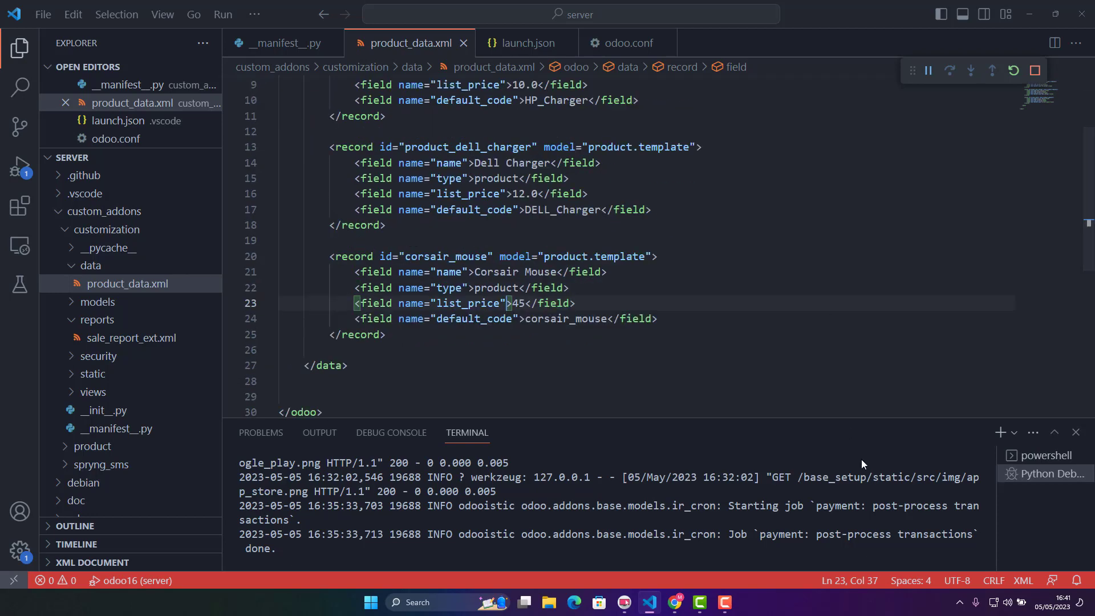
pyautogui.hotkey('alt', 'Tab')
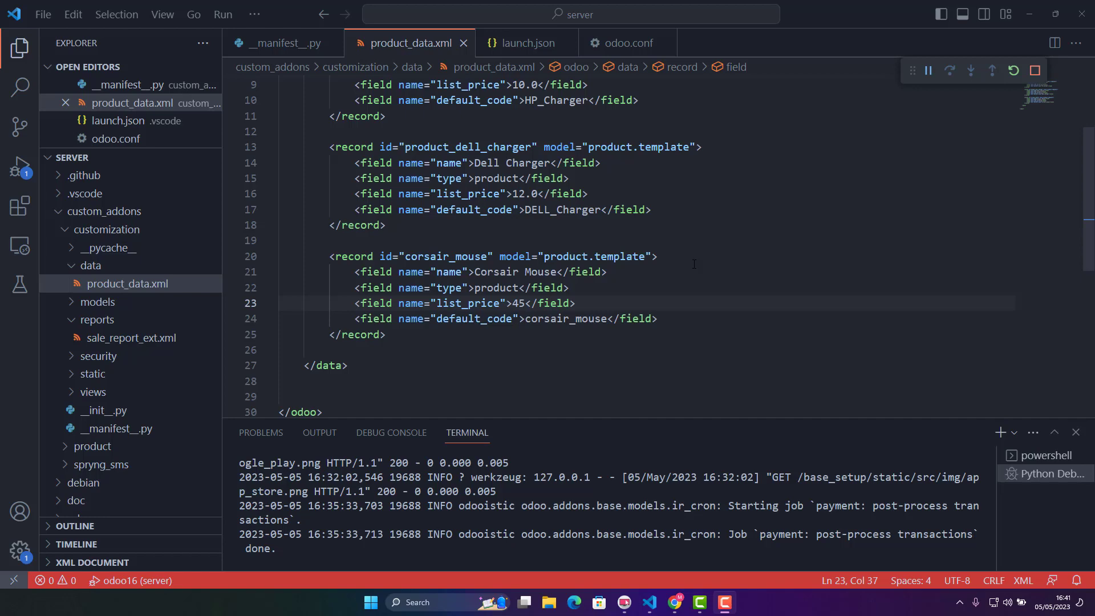
pyautogui.scroll(3, 694, 264)
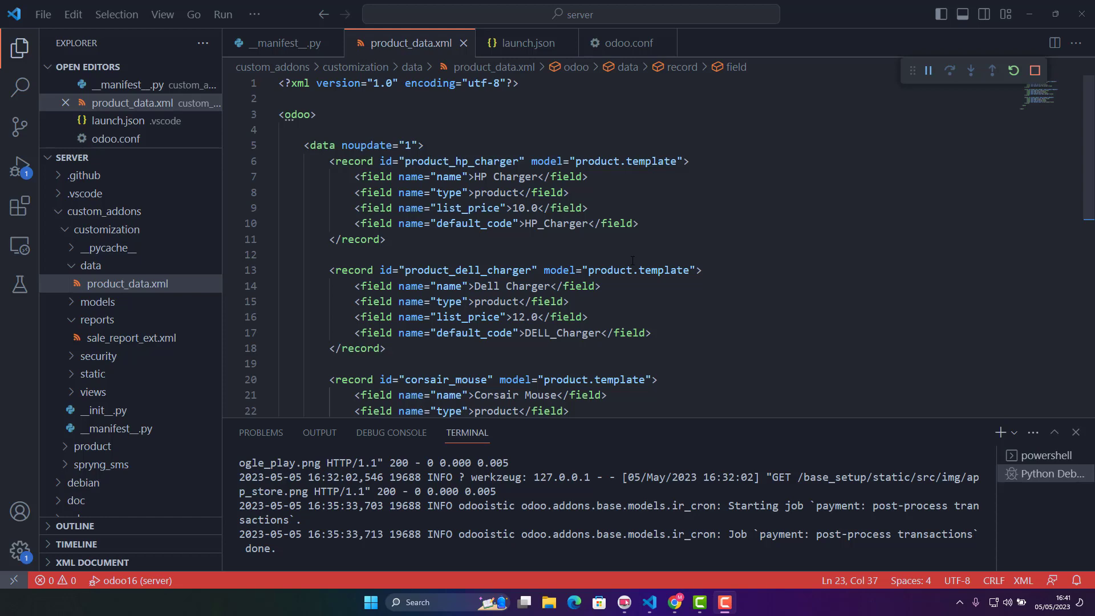
pyautogui.scroll(-4, 383, 266)
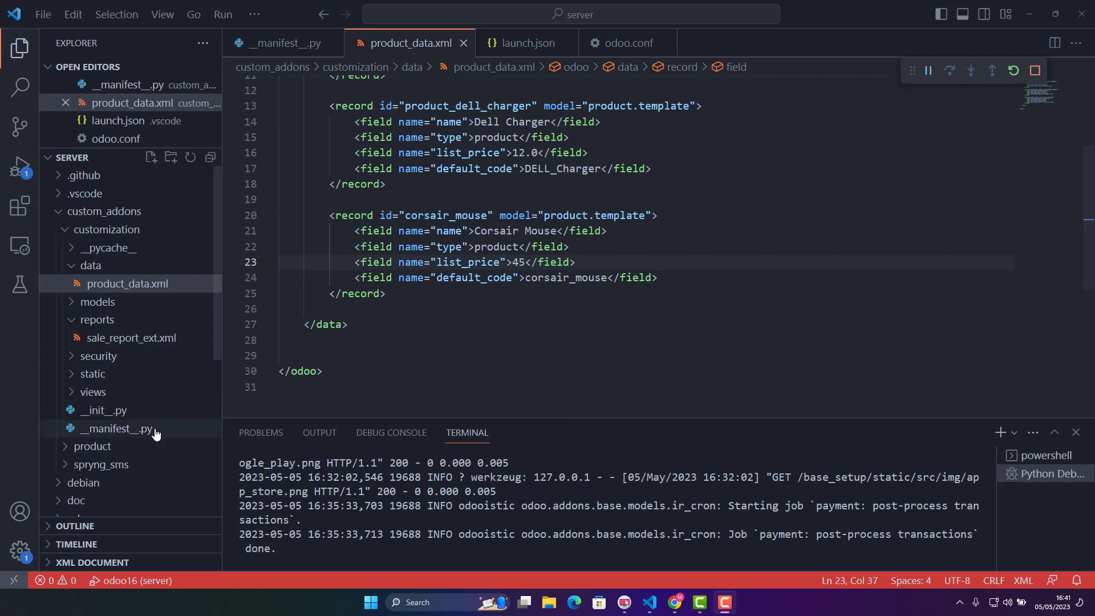
# Check __manifest__.py, restart the Odoo server, and minimize VS Code to show Odoo Settings.
pyautogui.click(117, 428)
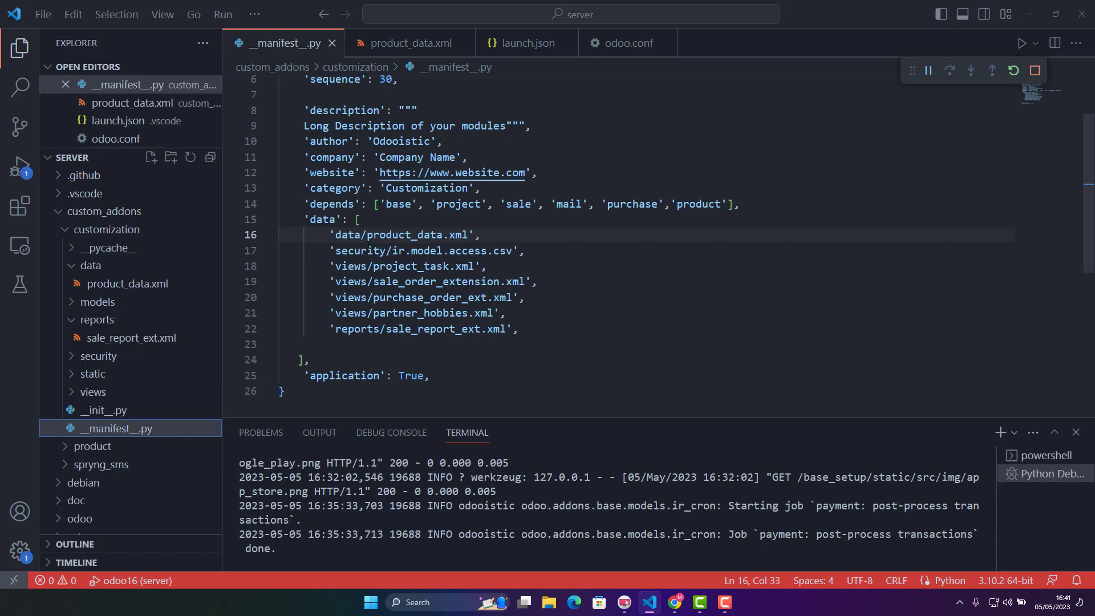
pyautogui.click(1013, 70)
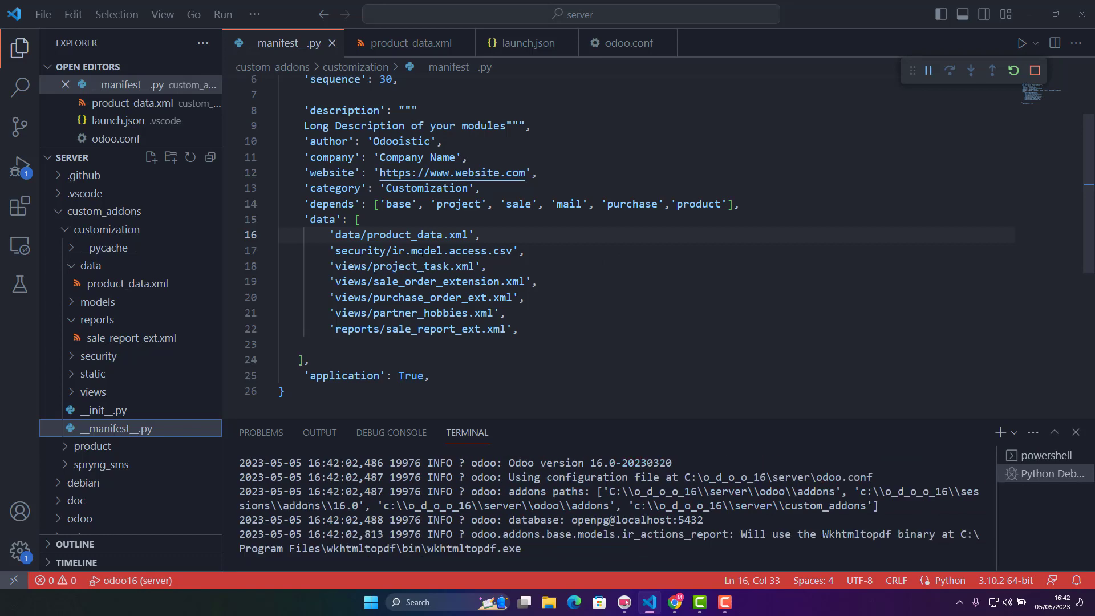
pyautogui.click(1023, 17)
pyautogui.scroll(2, 548, 342)
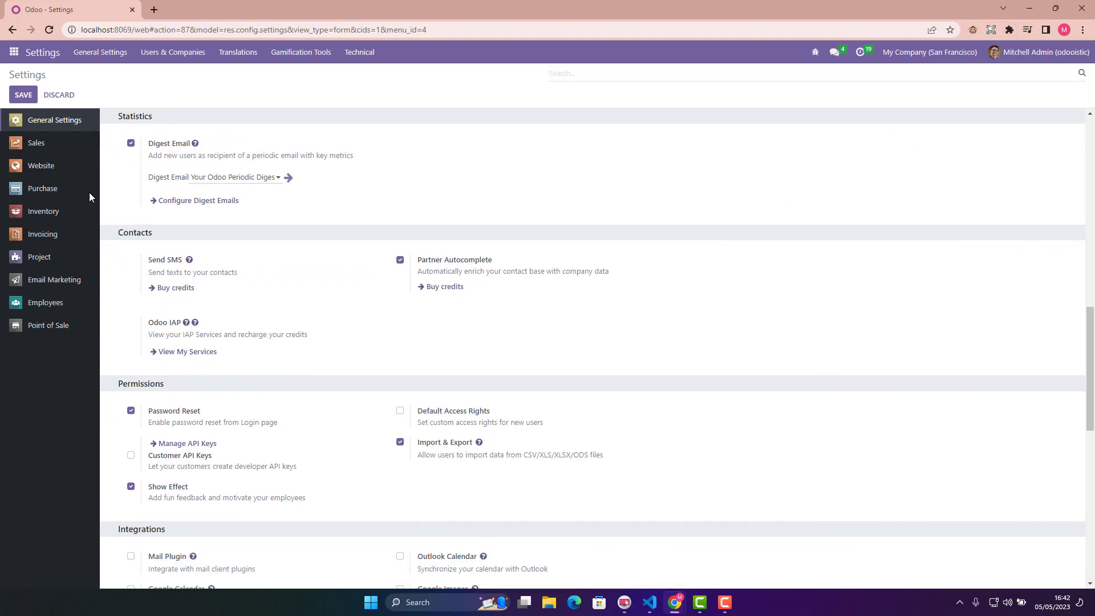
pyautogui.scroll(-1, 90, 193)
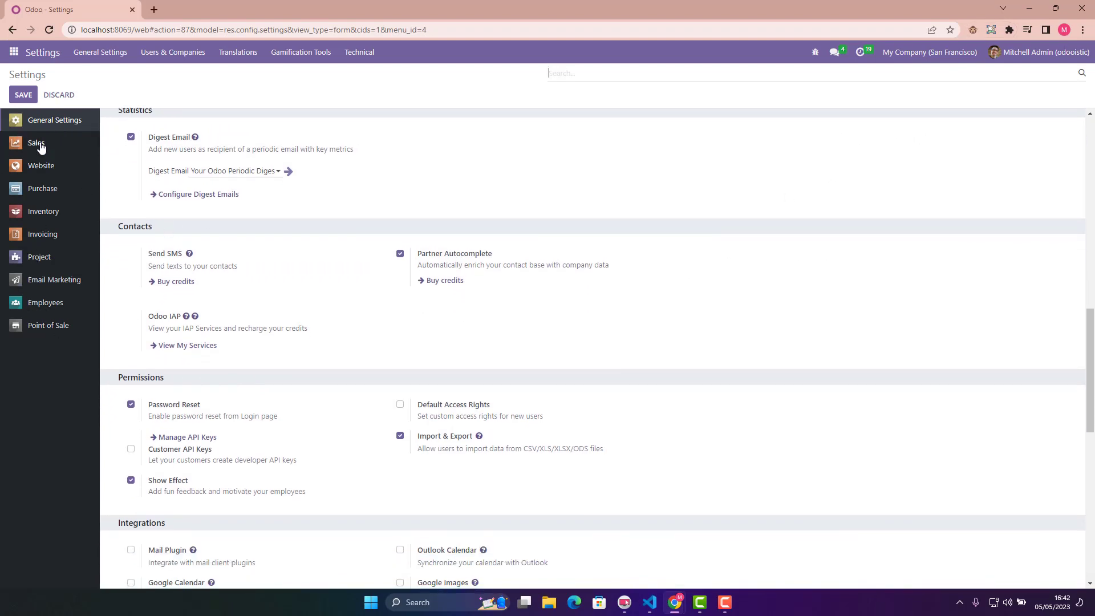
# Open Odoo Apps and run Update Apps List, confirming the Module Update dialog.
pyautogui.click(14, 51)
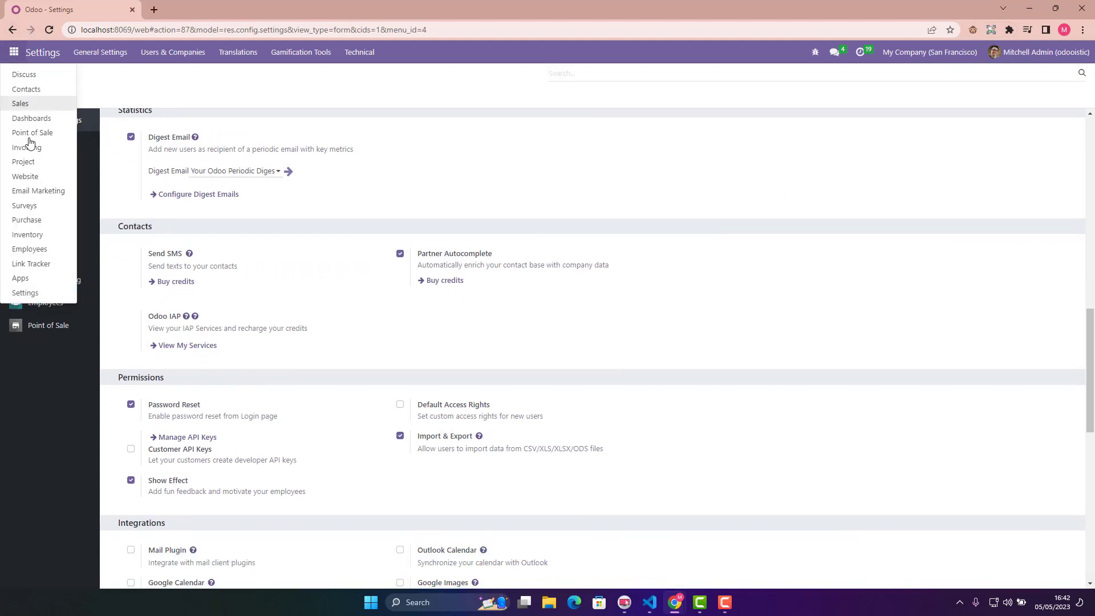
pyautogui.click(21, 278)
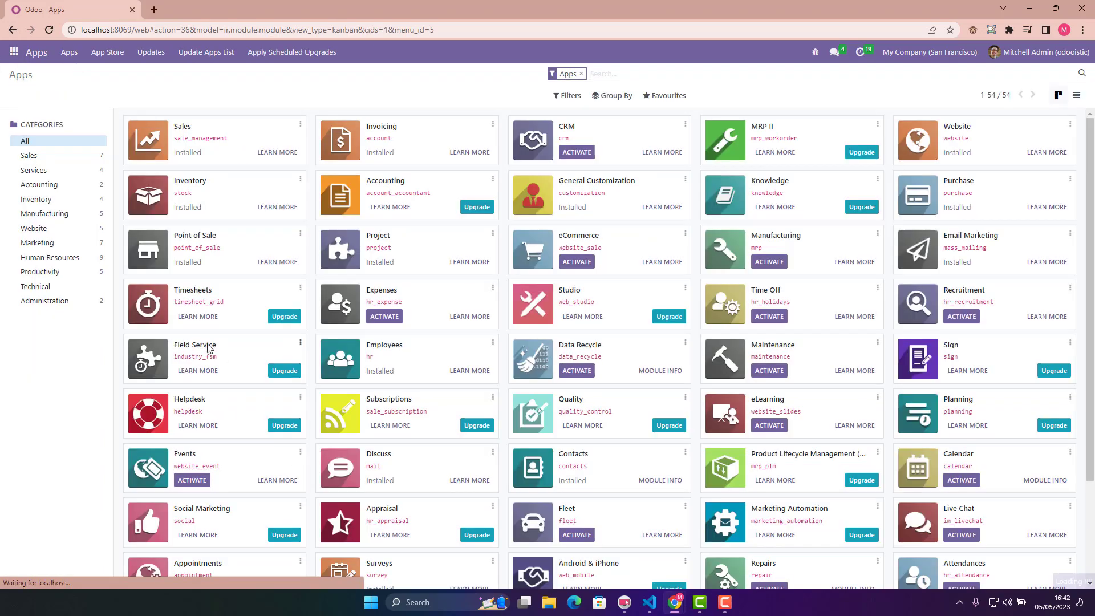
pyautogui.click(206, 52)
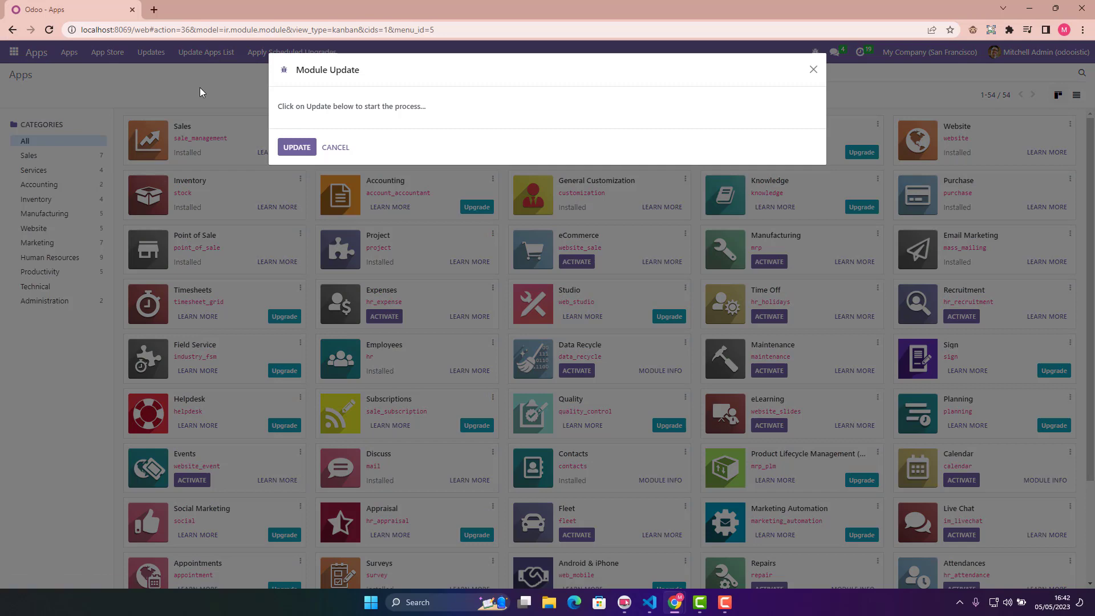
pyautogui.click(296, 147)
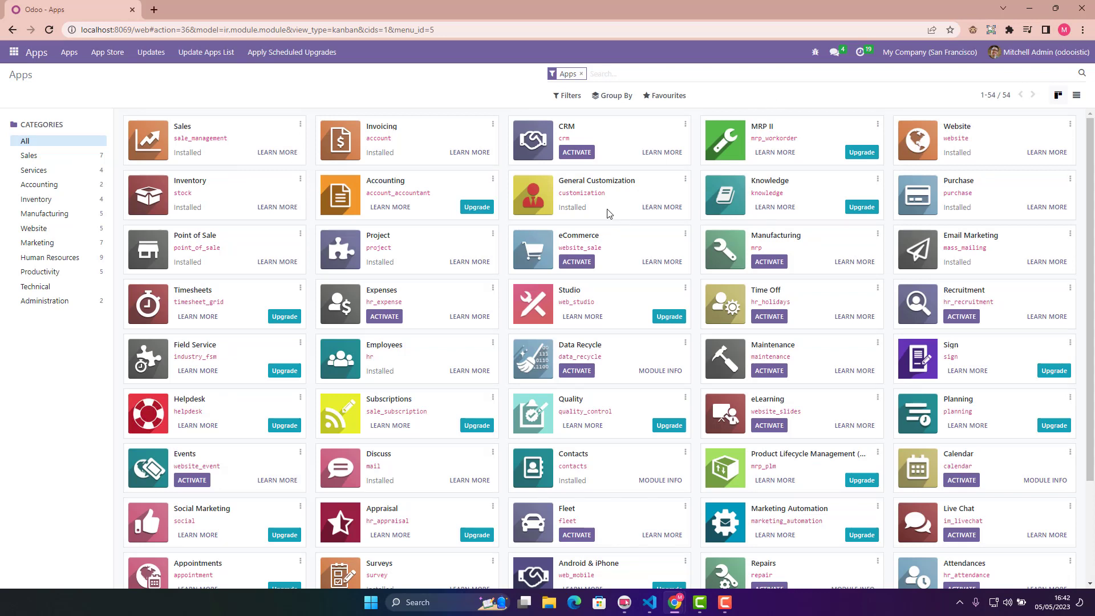
# Uninstall General Customization from its card menu and dismiss the already-uninstalled error.
pyautogui.click(686, 181)
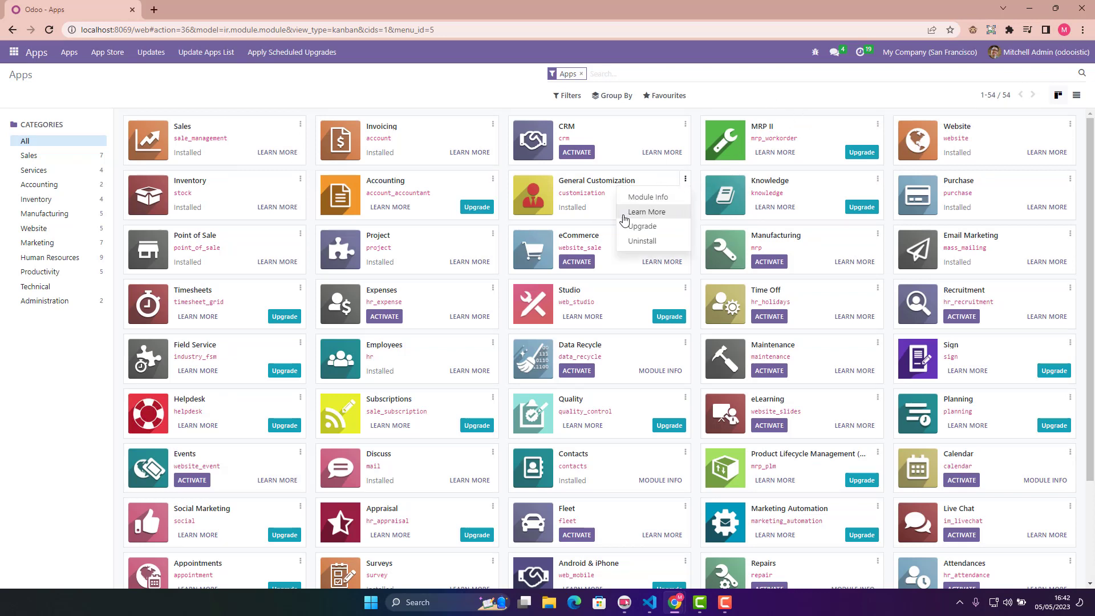
pyautogui.click(643, 227)
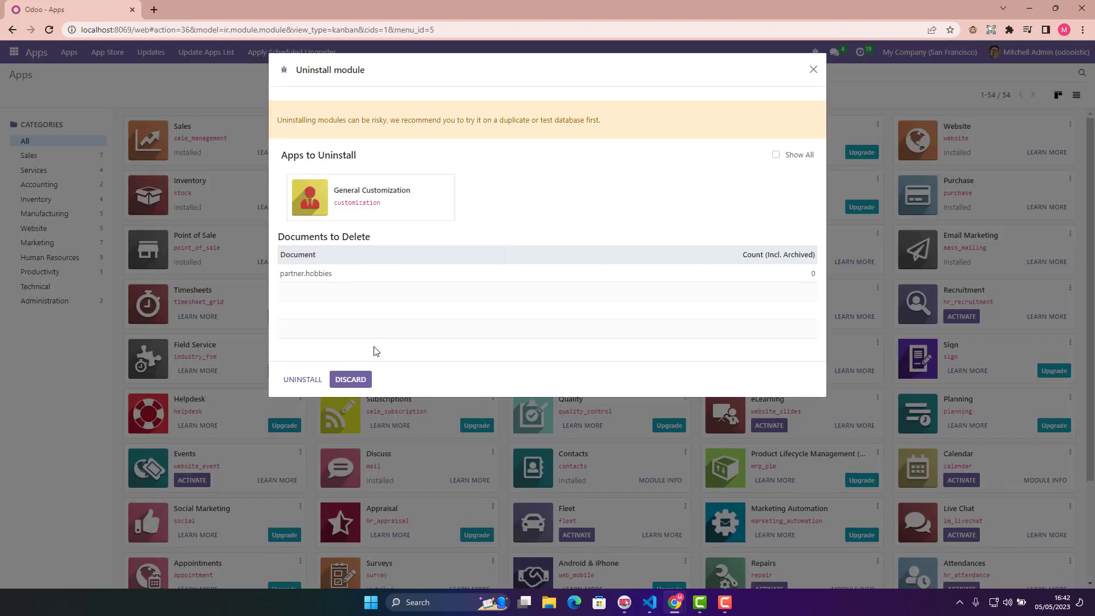
pyautogui.click(302, 379)
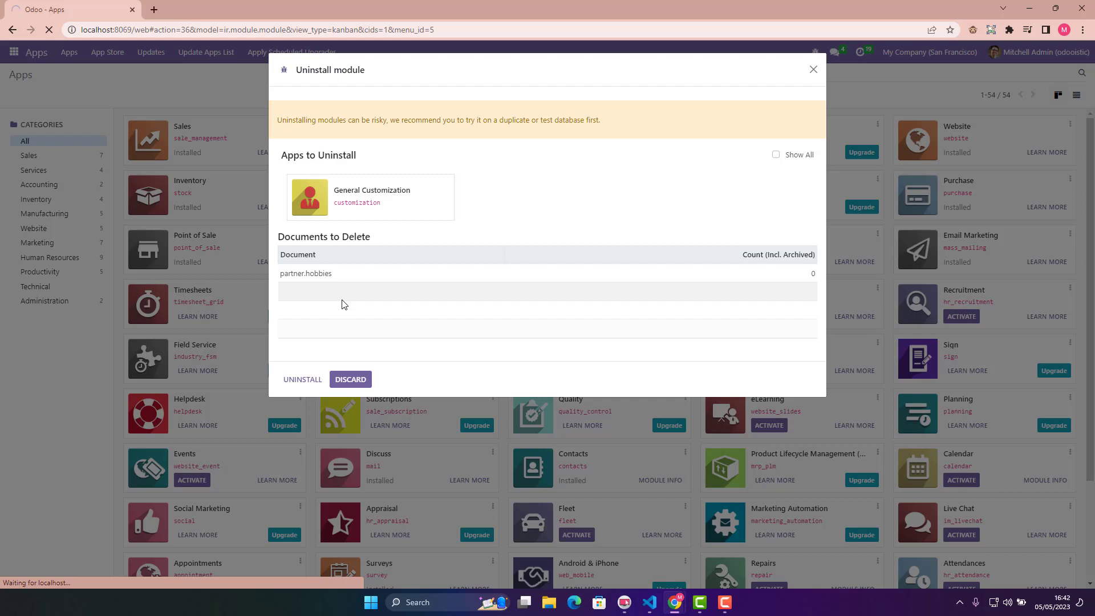
pyautogui.click(302, 380)
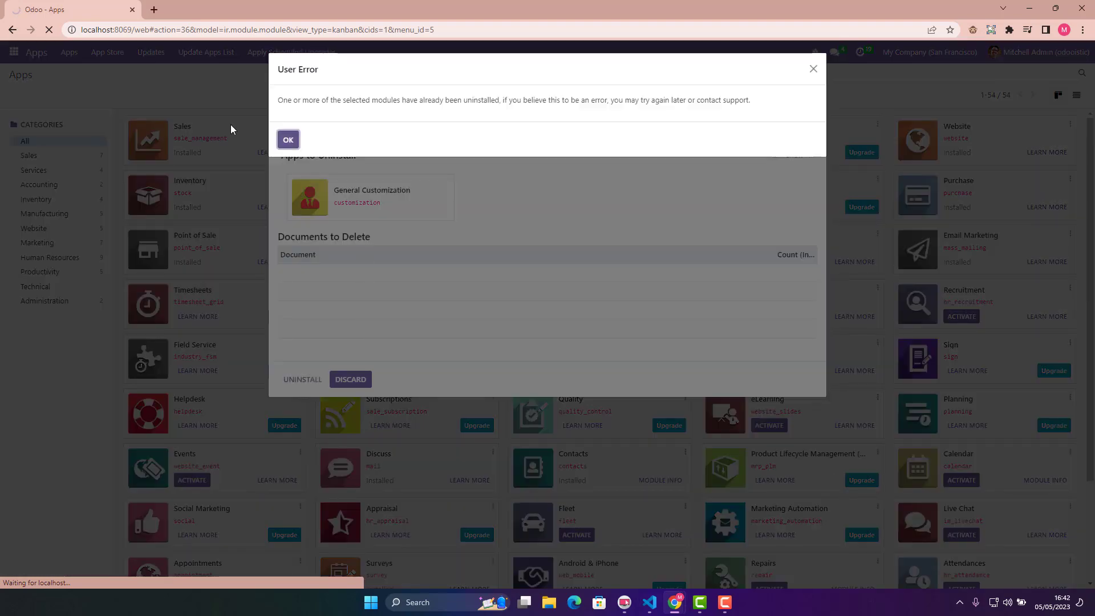
pyautogui.click(287, 140)
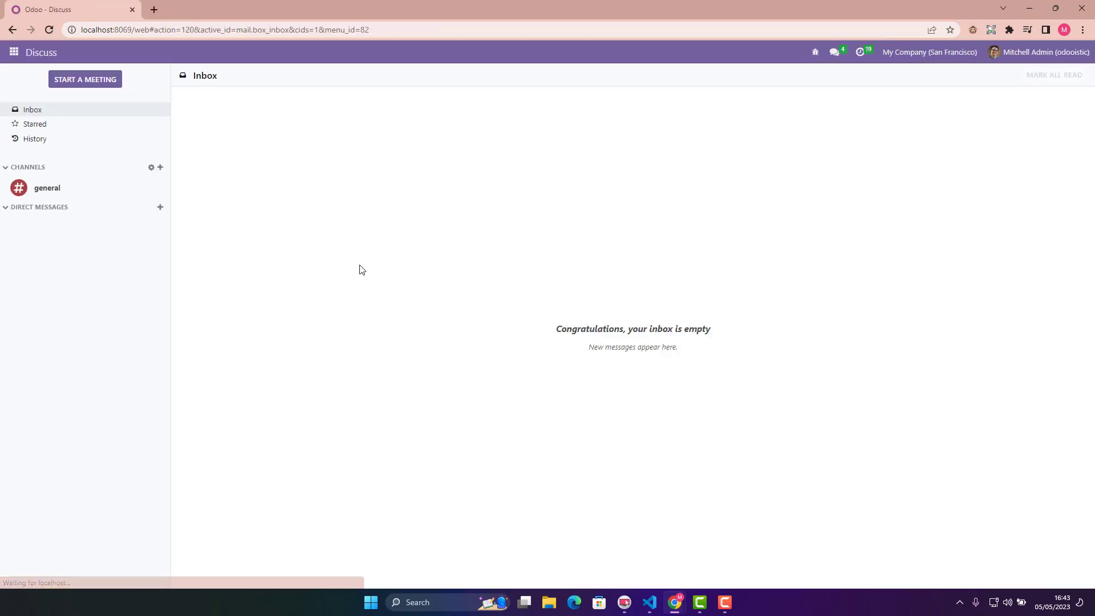
# Activate General Customization from the Apps page, then open the Sales app.
pyautogui.click(14, 53)
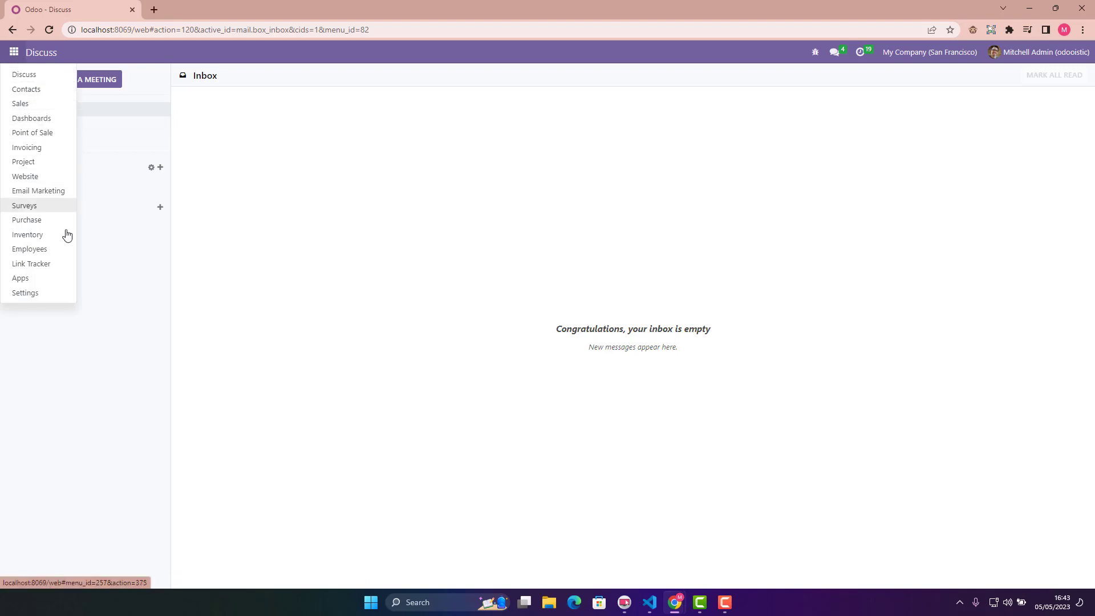
pyautogui.click(20, 278)
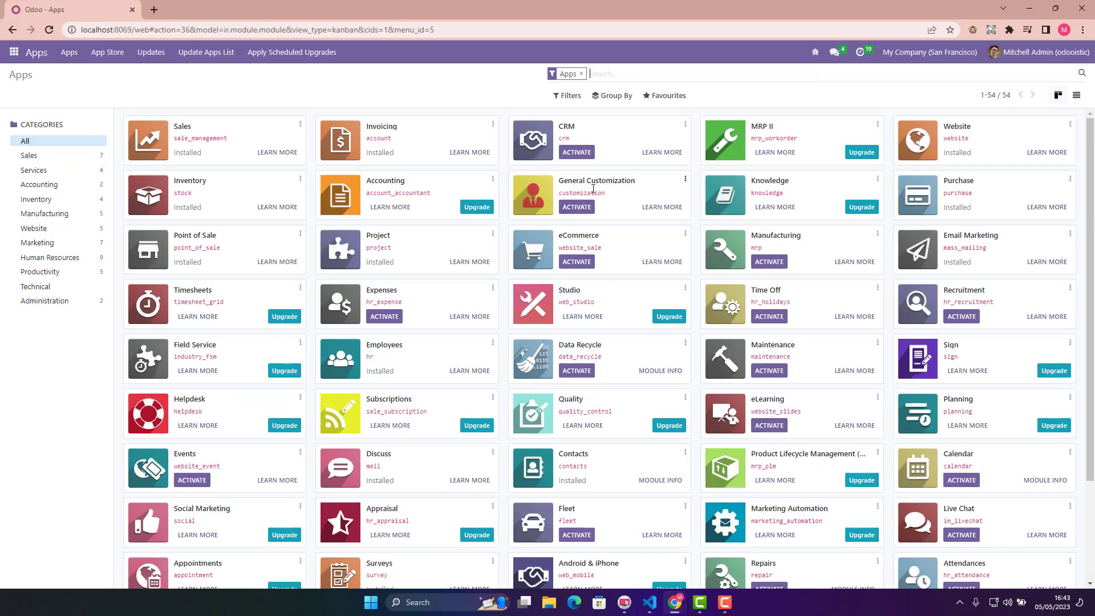
pyautogui.click(576, 207)
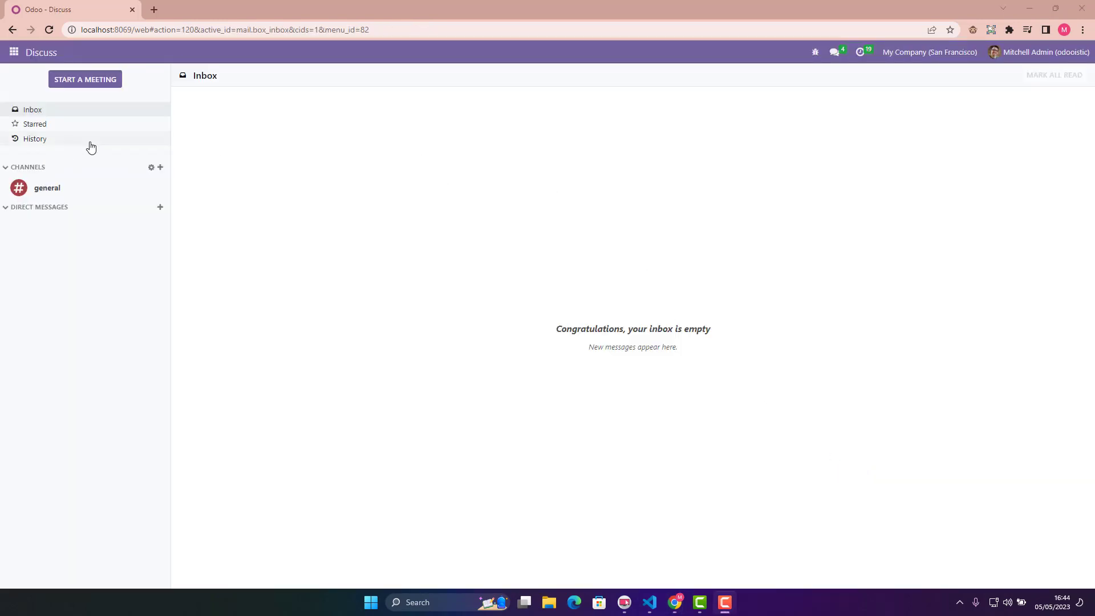
pyautogui.click(15, 57)
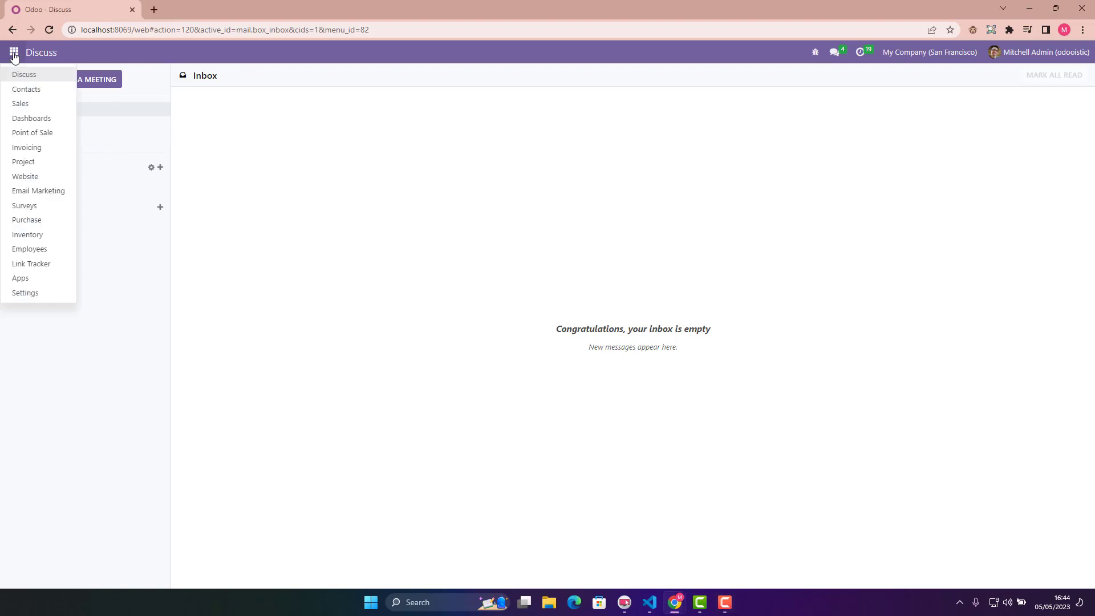
pyautogui.click(31, 111)
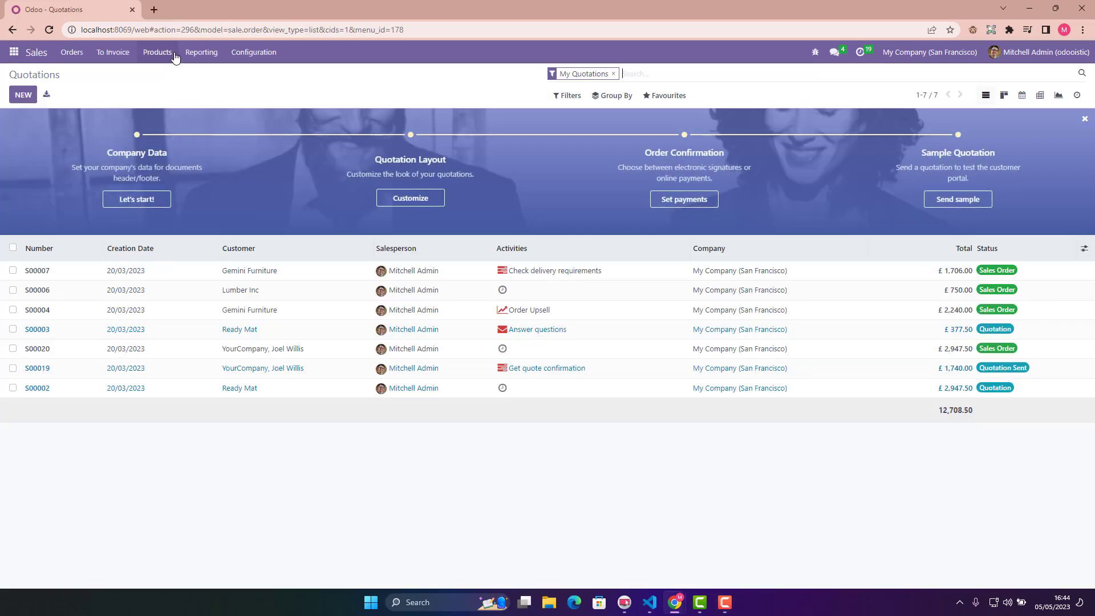
# Search Products for HP without the Can be Sold filter and check HP Charger's £10.00 price and HP_Charger reference.
pyautogui.click(158, 53)
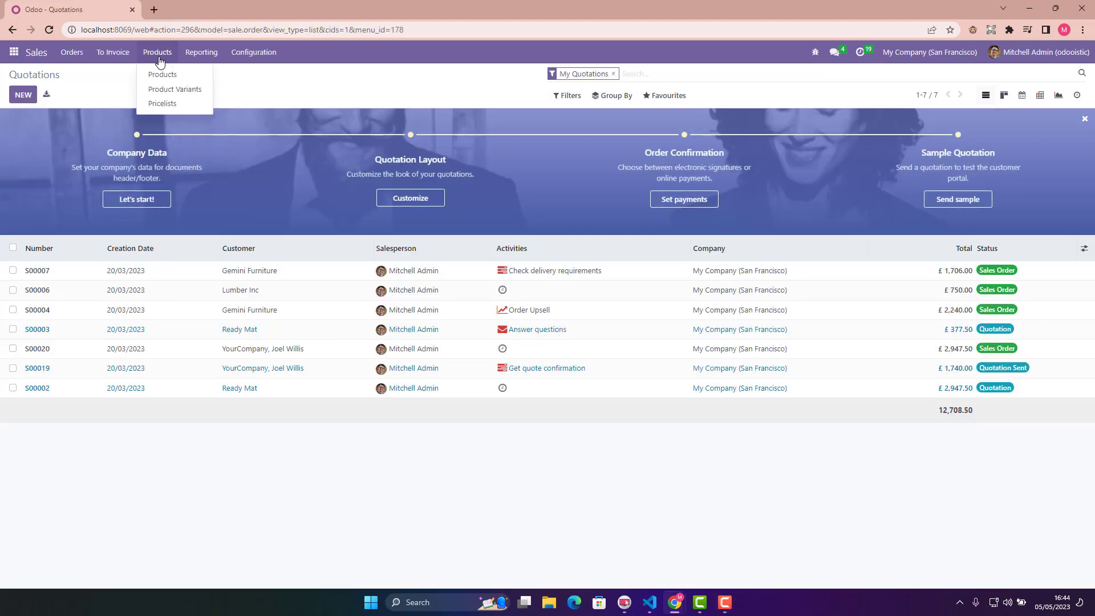
pyautogui.click(161, 77)
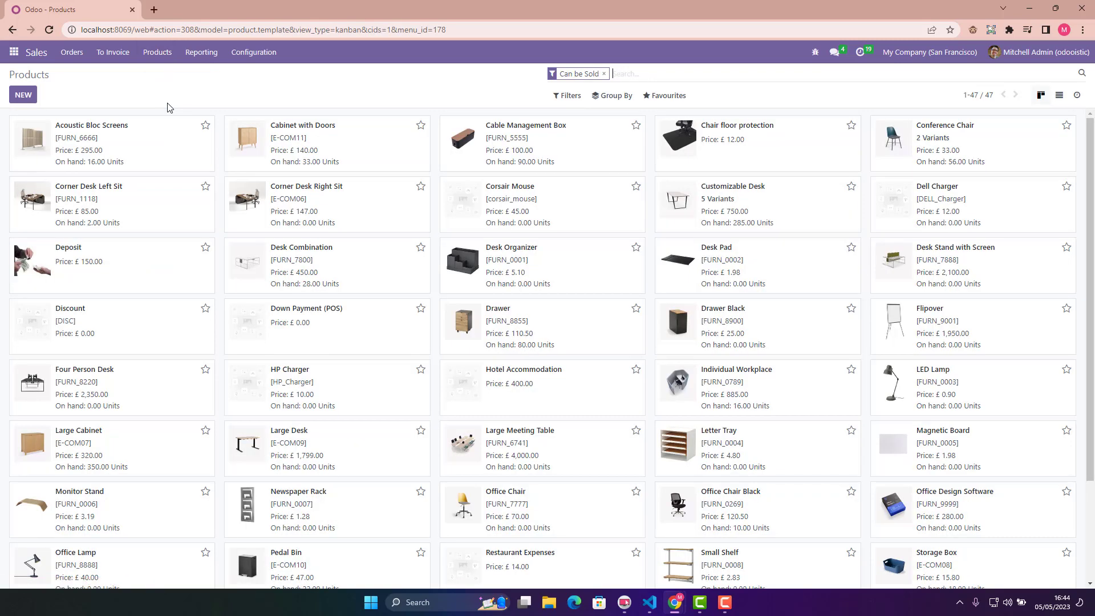
pyautogui.click(605, 74)
pyautogui.write('HP')
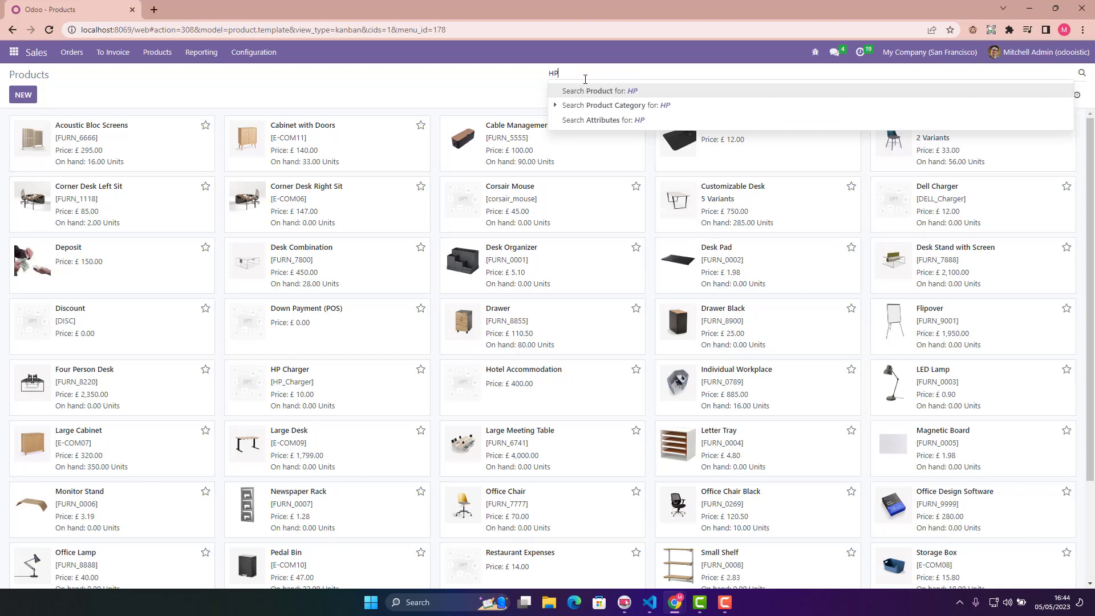
pyautogui.press('Return')
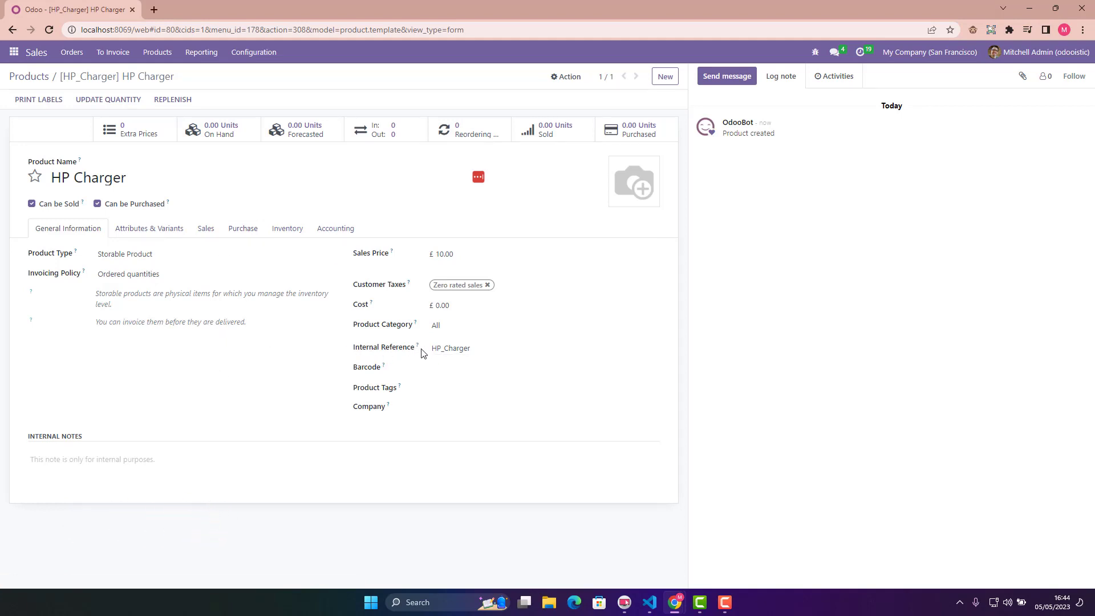
pyautogui.moveTo(384, 348)
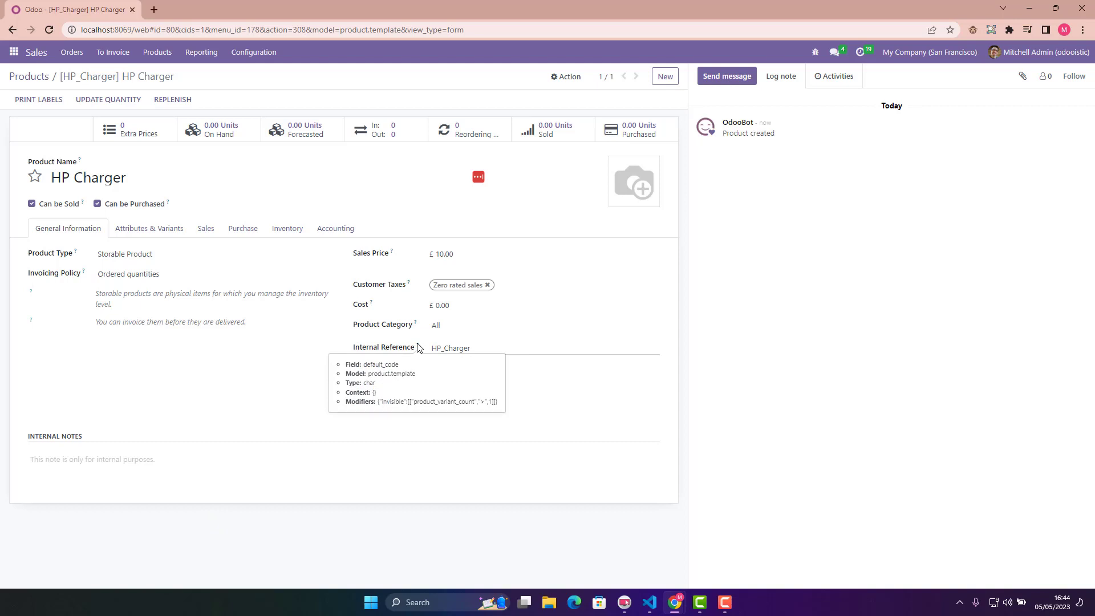
pyautogui.doubleClick(451, 348)
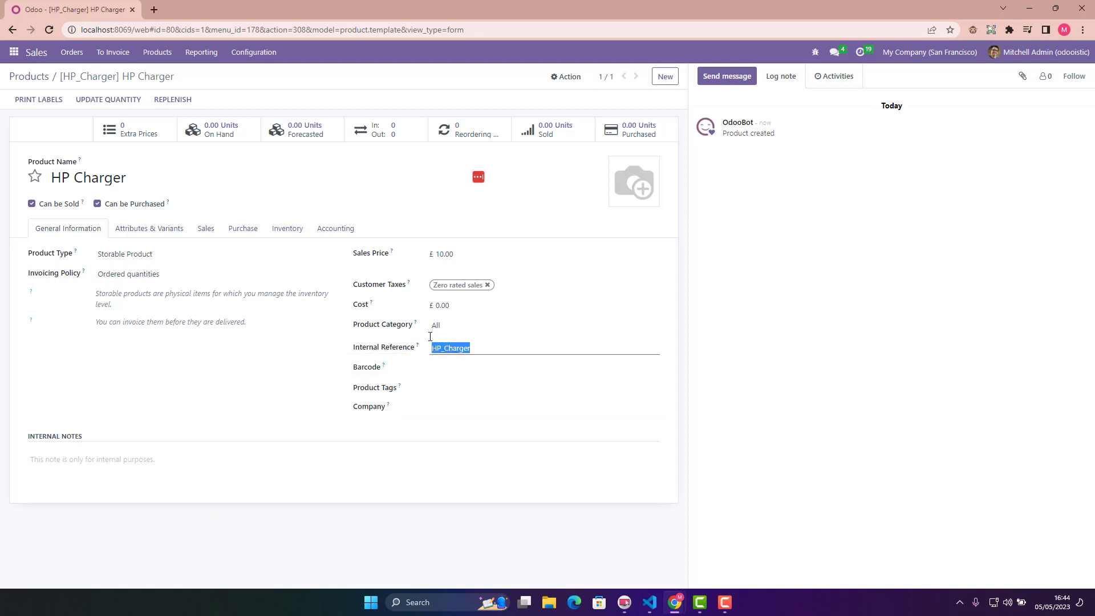
pyautogui.click(444, 254)
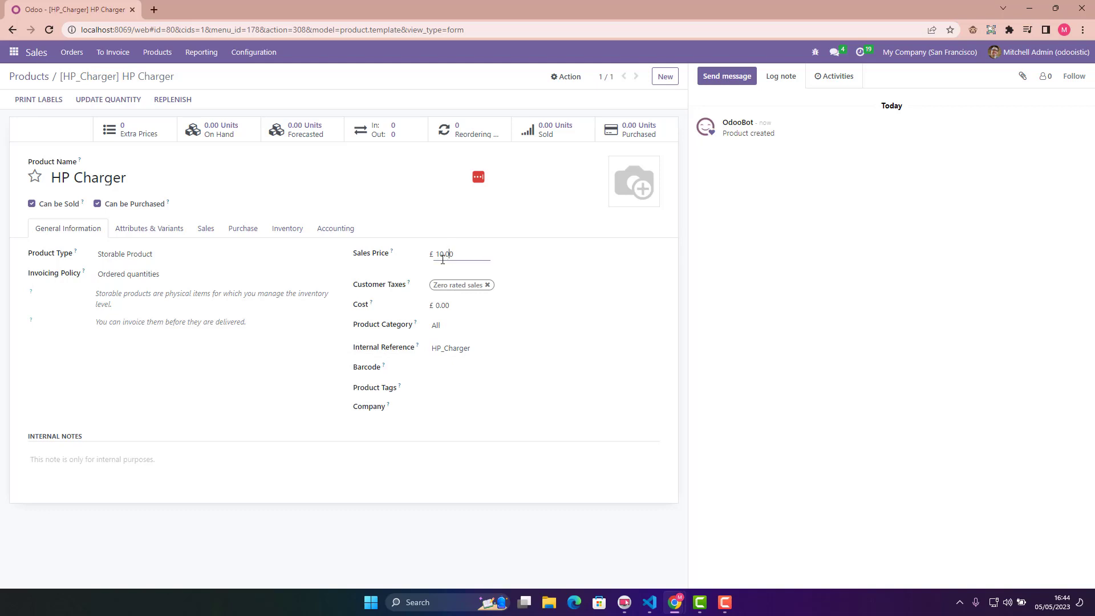
pyautogui.doubleClick(112, 177)
# Return to Products, switch to list view, and clear the HP search to show all 47 products.
pyautogui.click(30, 76)
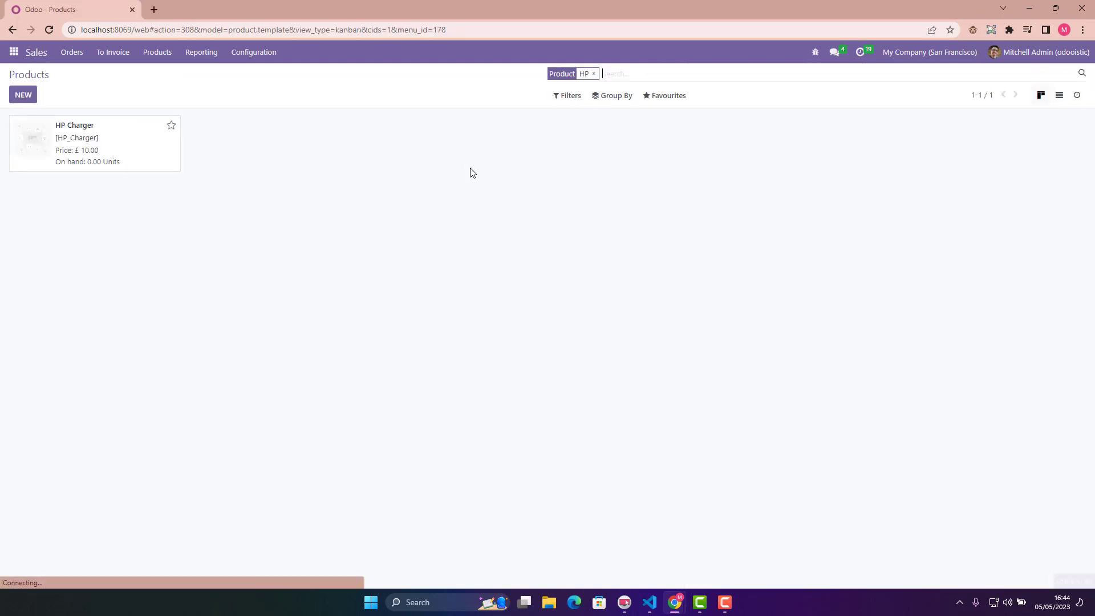
pyautogui.click(1059, 96)
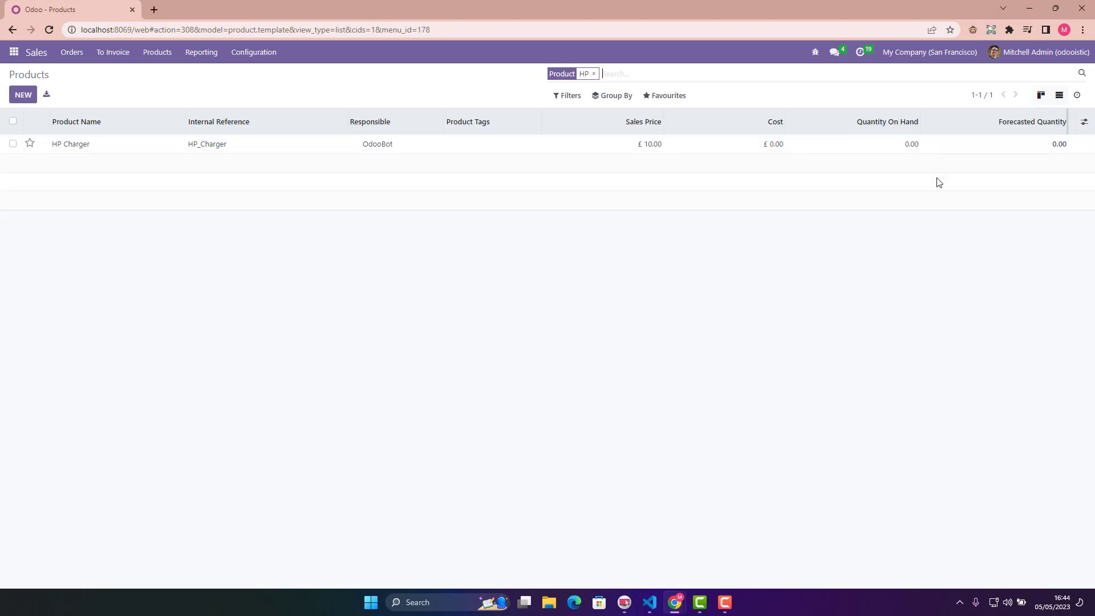
pyautogui.click(594, 75)
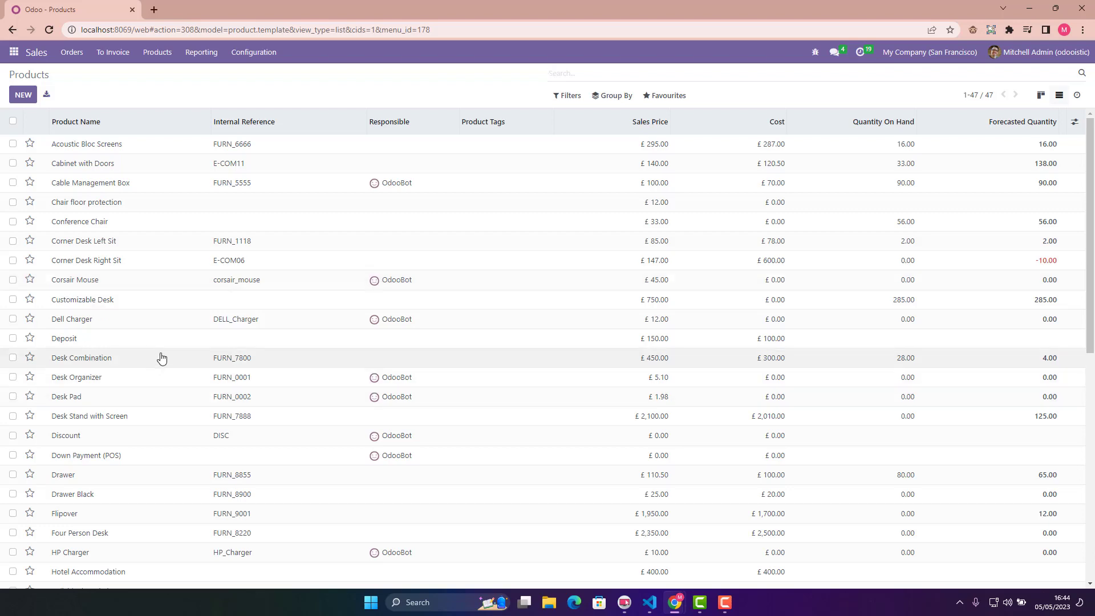
pyautogui.scroll(-3, 161, 358)
pyautogui.scroll(3, 162, 358)
pyautogui.scroll(-3, 137, 342)
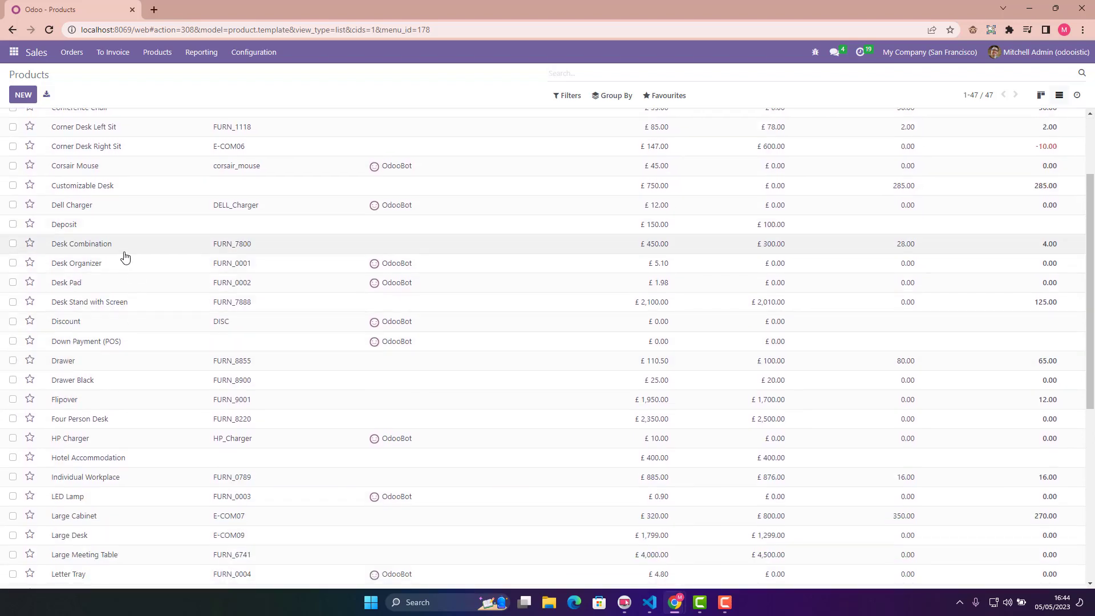
pyautogui.scroll(-2, 102, 205)
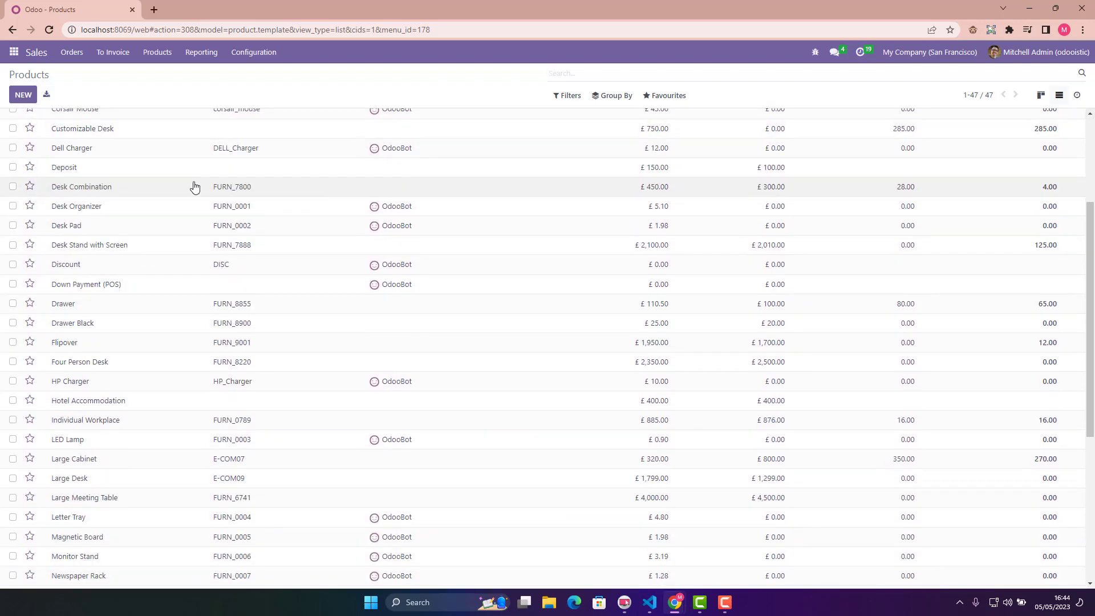
pyautogui.scroll(-1, 639, 146)
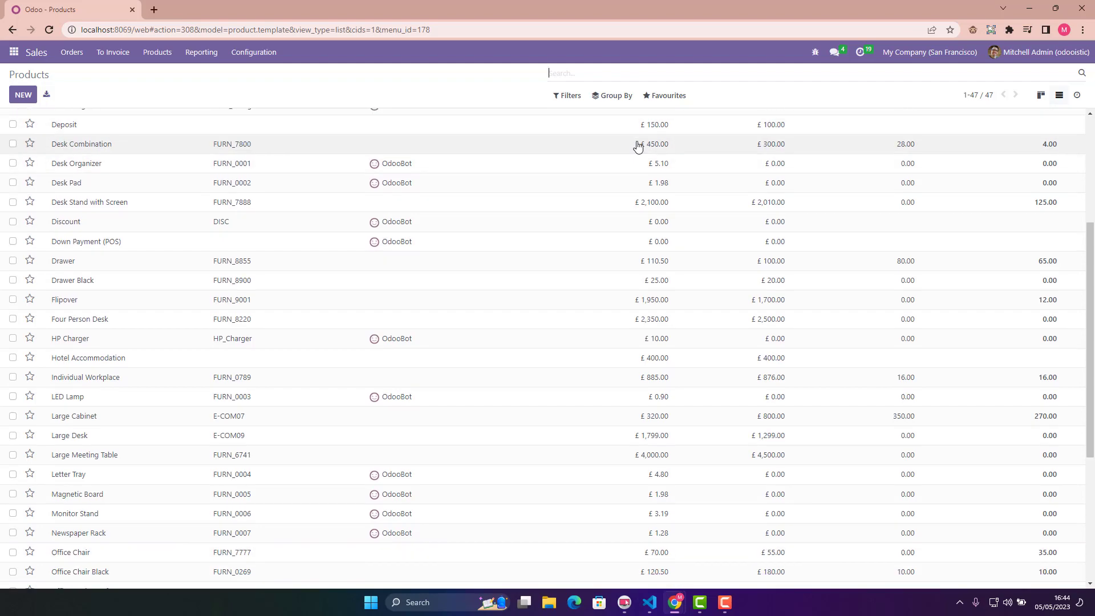
pyautogui.scroll(-1, 415, 338)
pyautogui.scroll(2, 351, 332)
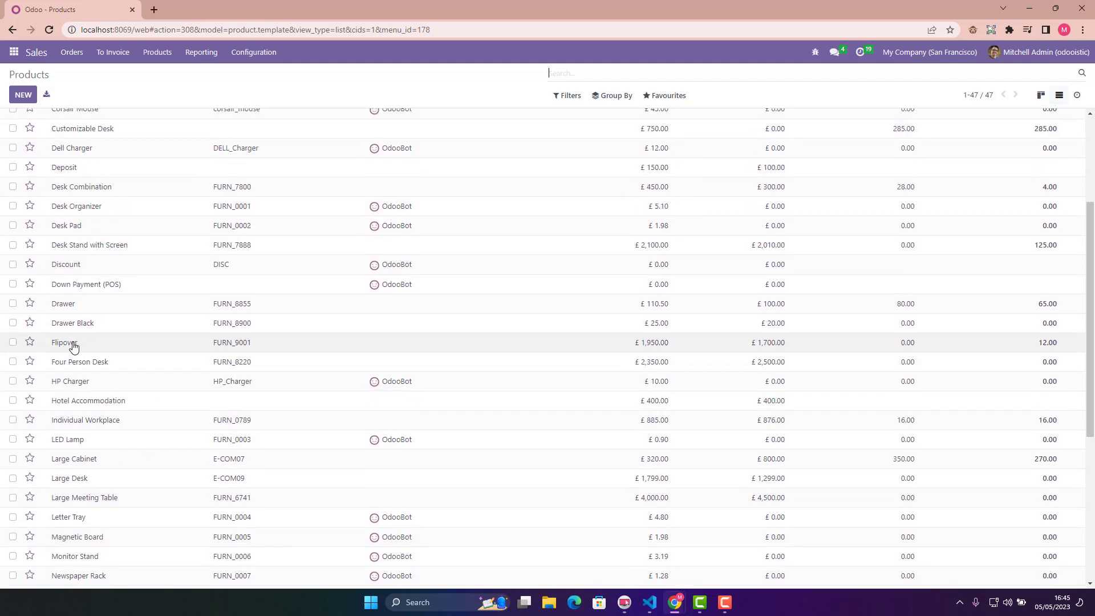
pyautogui.scroll(-3, 72, 345)
pyautogui.scroll(5, 85, 343)
pyautogui.scroll(3, 128, 325)
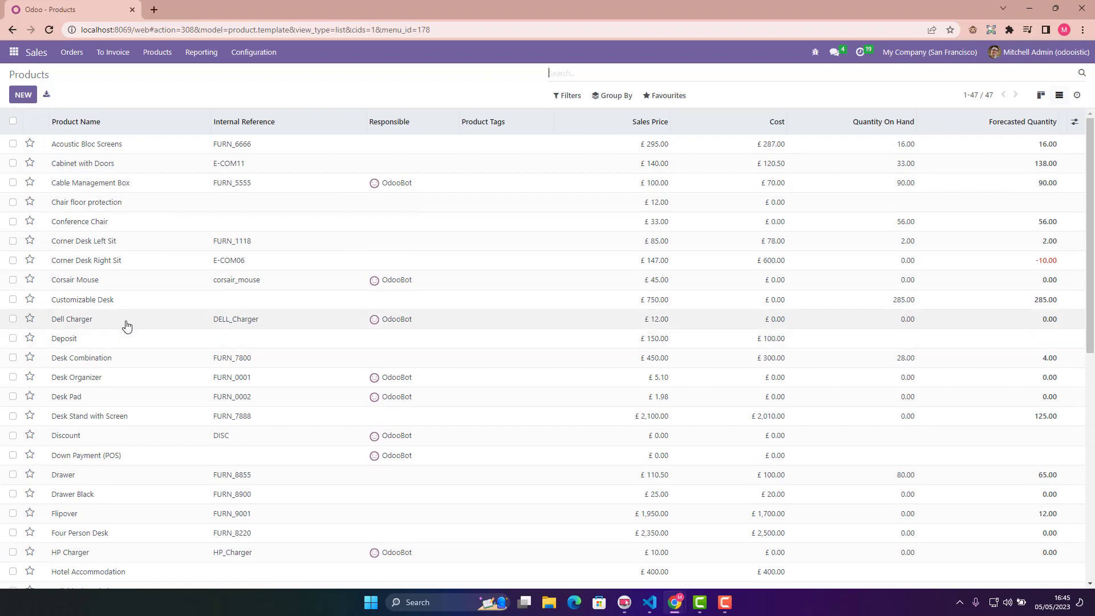
pyautogui.click(94, 281)
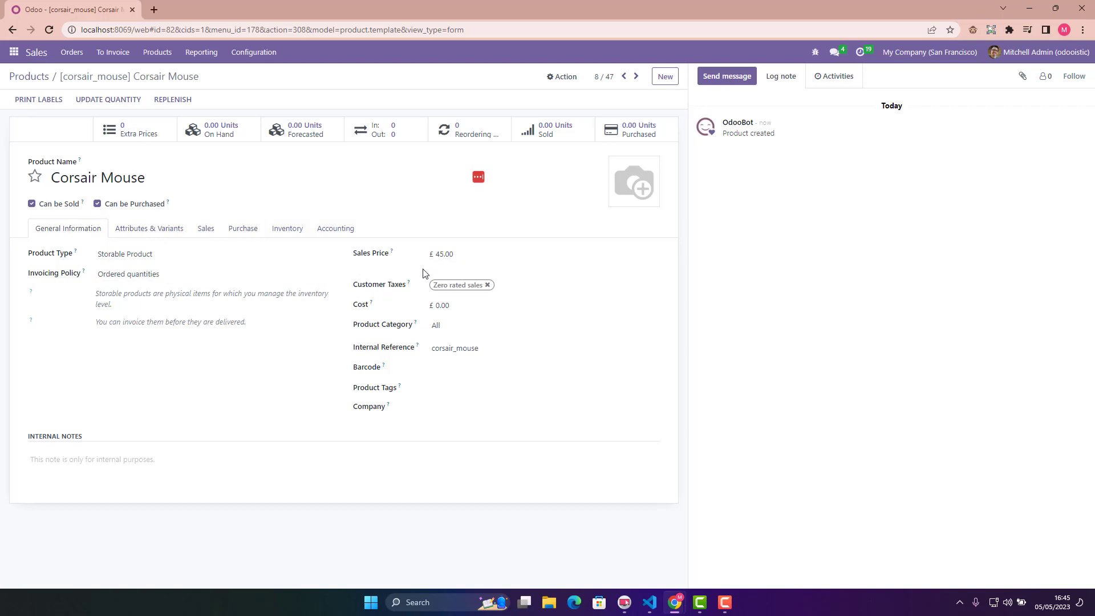
pyautogui.moveTo(456, 347); pyautogui.dragTo(462, 348)
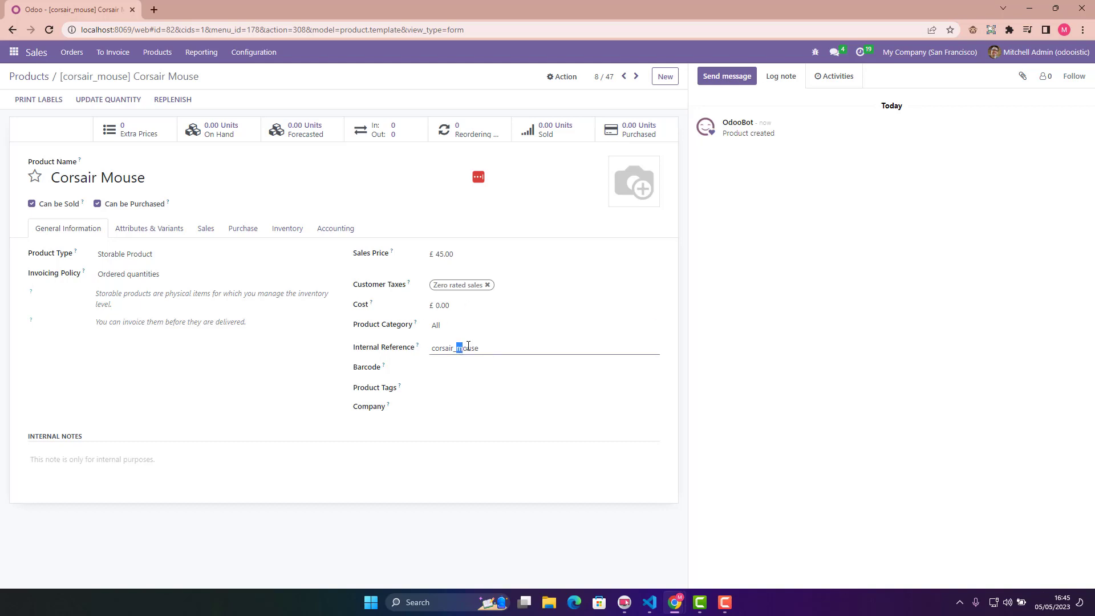